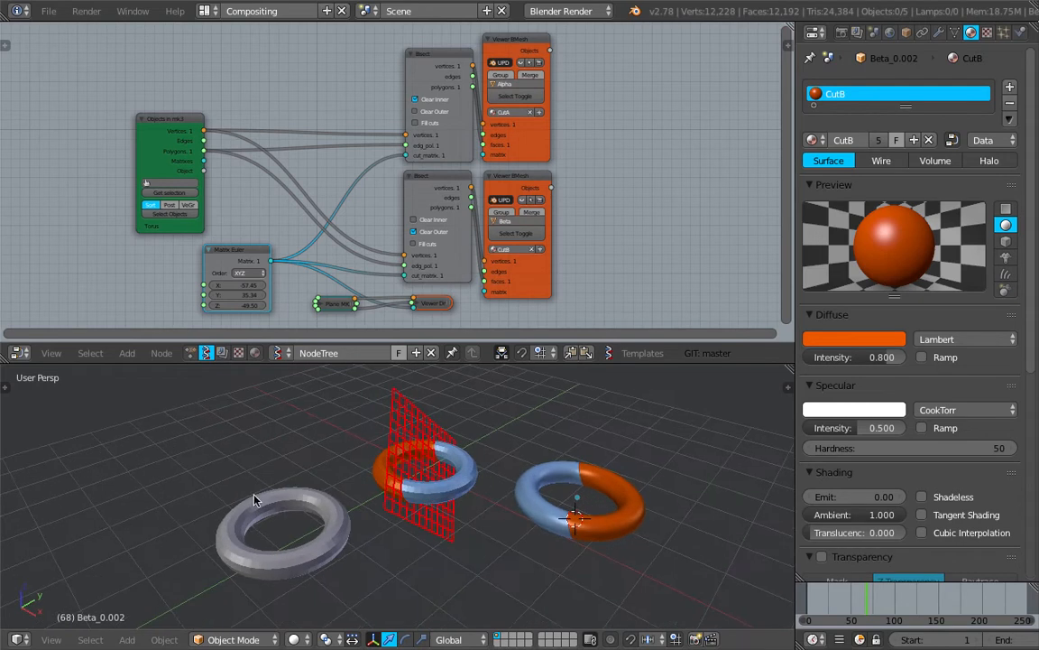
Try a trackball rotation on the grey source torus
right_click(309, 503)
key("r")
key("r")
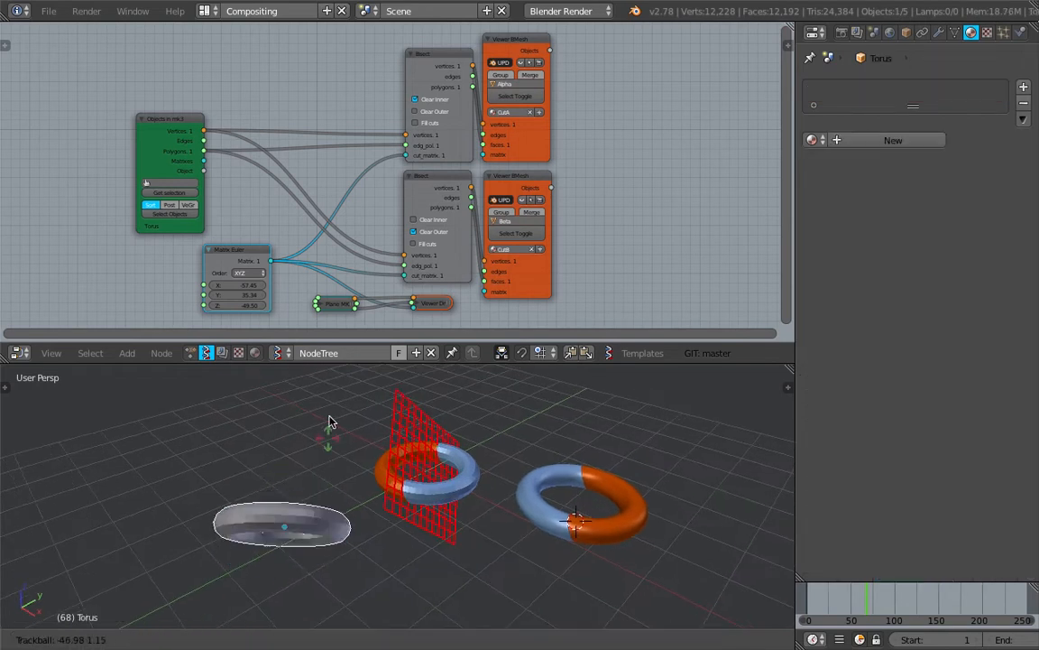
right_click(331, 530)
left_click(331, 531)
Rotate the blue half of the smooth split torus with a free trackball rotation
mouse_move(416, 454)
middle_mouse_down()
mouse_move(487, 502)
mouse_move(397, 445)
mouse_move(424, 456)
middle_mouse_up()
scroll(489, 498, "up", 3)
right_click(458, 464)
right_click(484, 483)
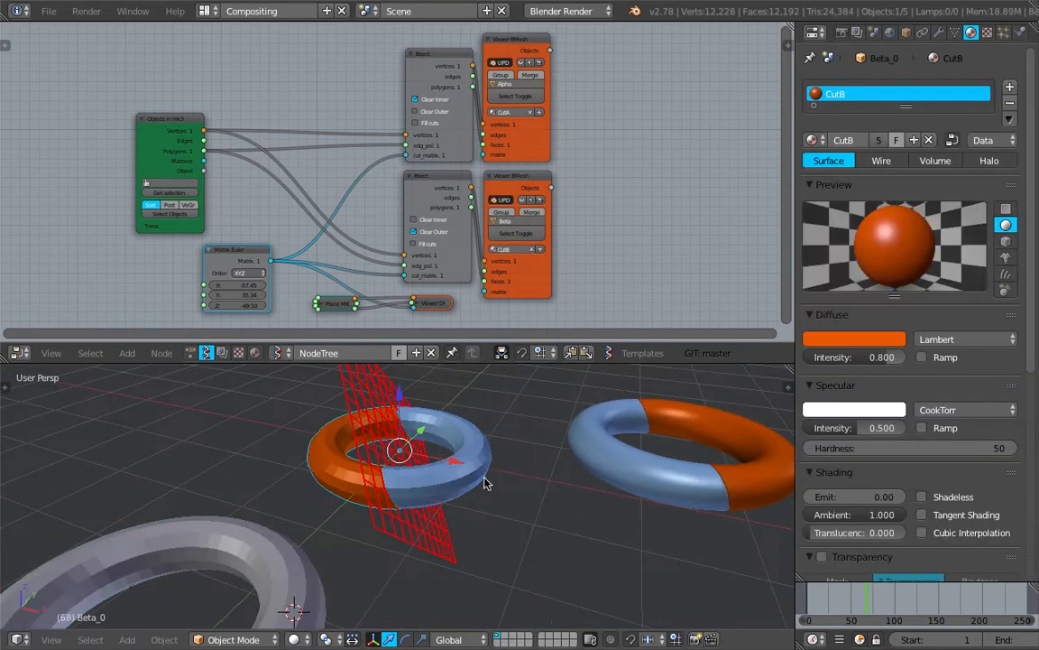
right_click(613, 464)
middle_click_drag(613, 464, 457, 463)
key("r")
key("r")
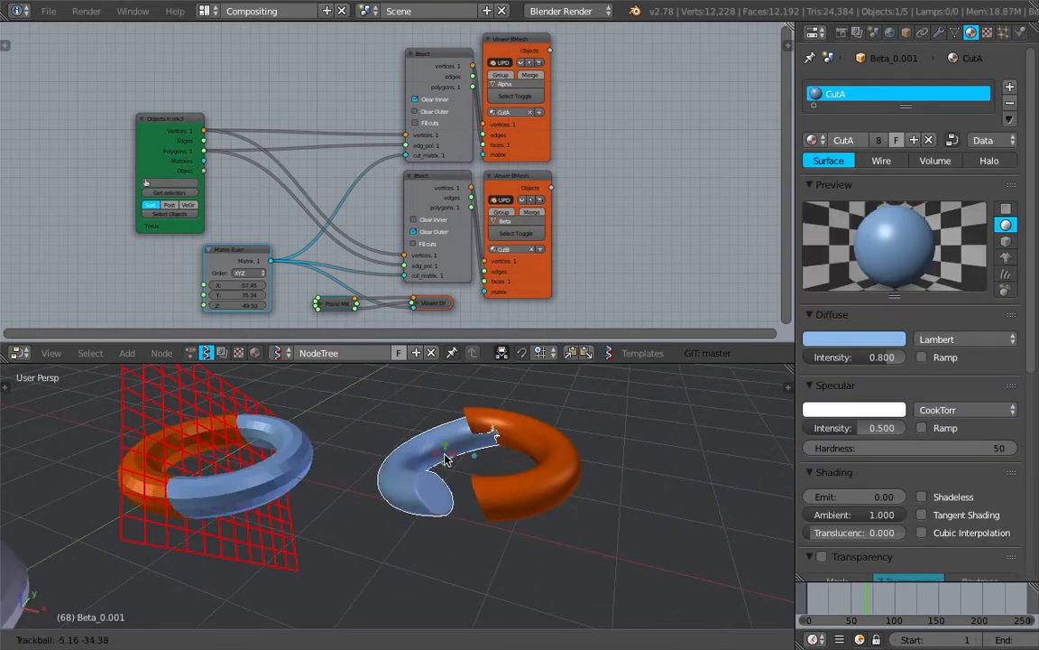
left_click(448, 459)
Rotate the orange half of the smooth split torus with a trackball rotation and move it away from the blue half
right_click(544, 453)
key("r")
key("r")
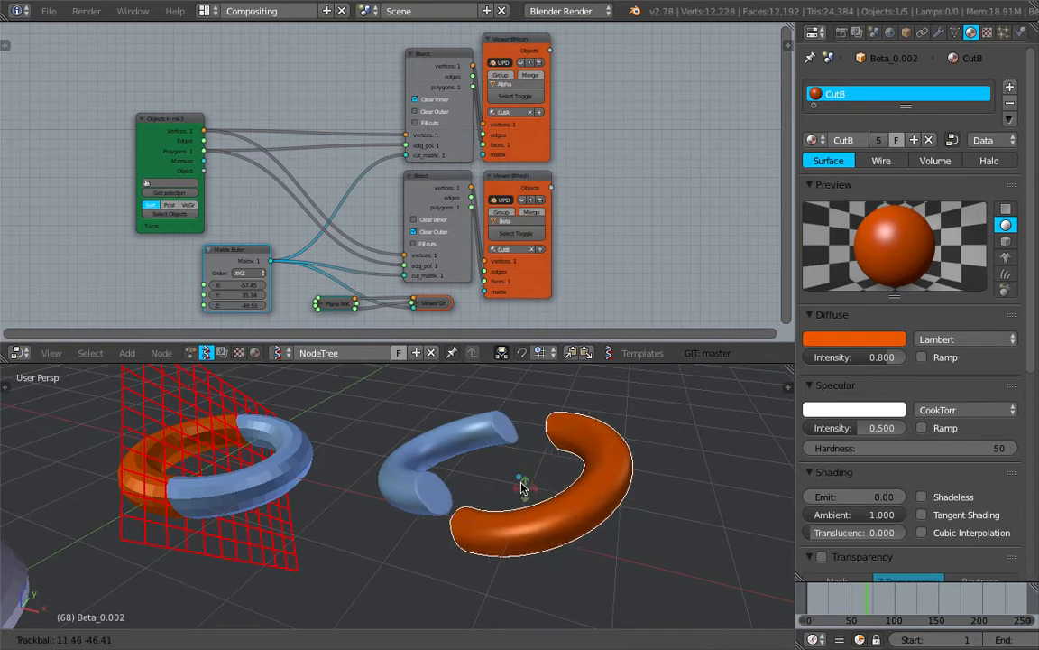
left_click(629, 477)
key("g")
left_click(571, 496)
Examine the separated torus halves and the Matrix Euler, Bisect and viewer nodes that drive the cut
middle_click_drag(513, 485, 449, 471)
middle_click_drag(378, 156, 442, 112)
scroll(413, 171, "up", 1)
middle_click_drag(348, 434, 449, 428)
scroll(383, 435, "down", 2)
middle_click_drag(330, 159, 167, 140)
scroll(281, 210, "up", 3)
scroll(281, 210, "up", 5)
scroll(355, 200, "up", 1)
mouse_move(319, 153)
middle_mouse_down()
mouse_move(332, 116)
mouse_move(413, 111)
mouse_move(385, 123)
mouse_move(370, 106)
middle_mouse_up()
scroll(335, 129, "down", 2)
Set the Matrix Euler node's Y rotation to 45.33 and vary its X rotation to tilt the cutting plane
left_click_drag(193, 117, 150, 124)
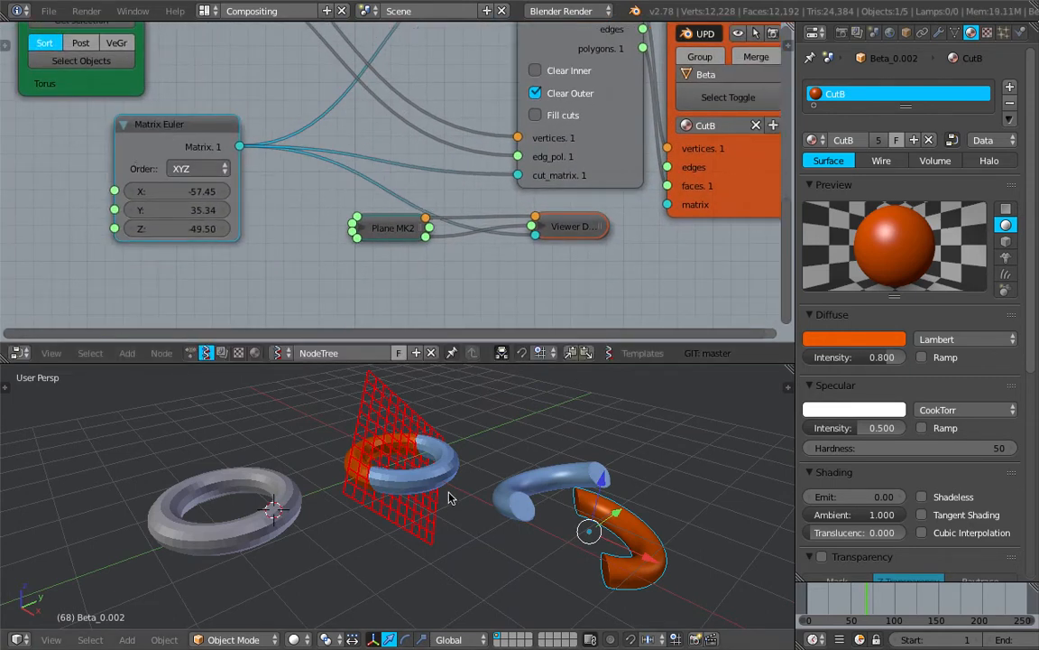
middle_click_drag(450, 498, 427, 498)
left_click_drag(172, 209, 198, 209)
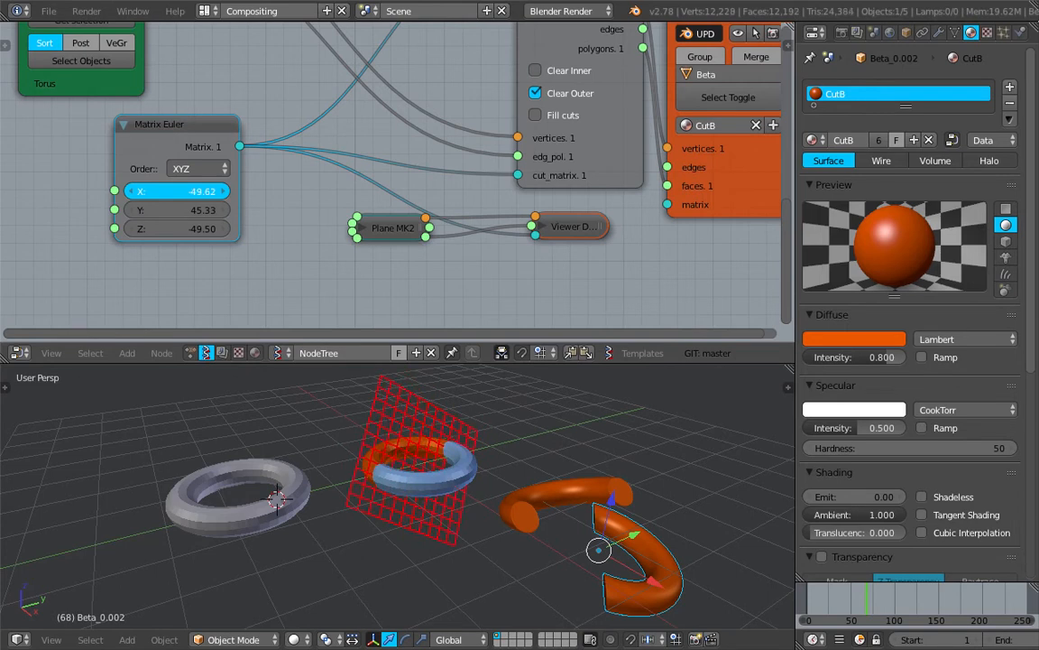
left_click_drag(180, 192, 217, 192)
Start a new file from the start-up scene
left_click(48, 10)
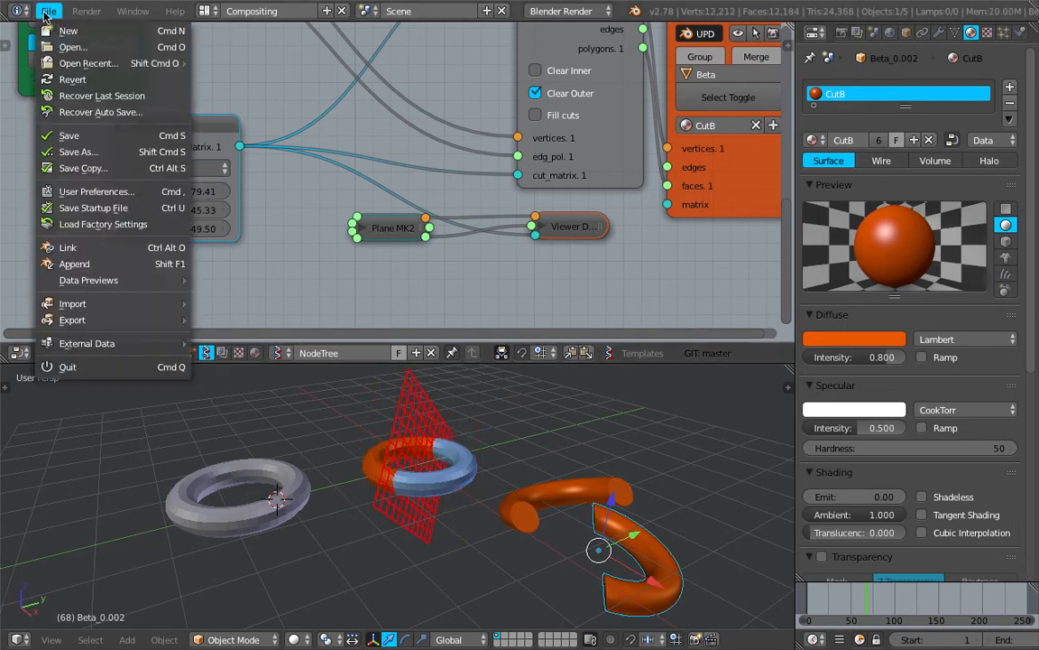
left_click(54, 32)
left_click(56, 42)
Move the lamp and camera to layer 2 and select the default cube
middle_click_drag(540, 338, 618, 171)
right_click(667, 133)
right_click(588, 332, "shift")
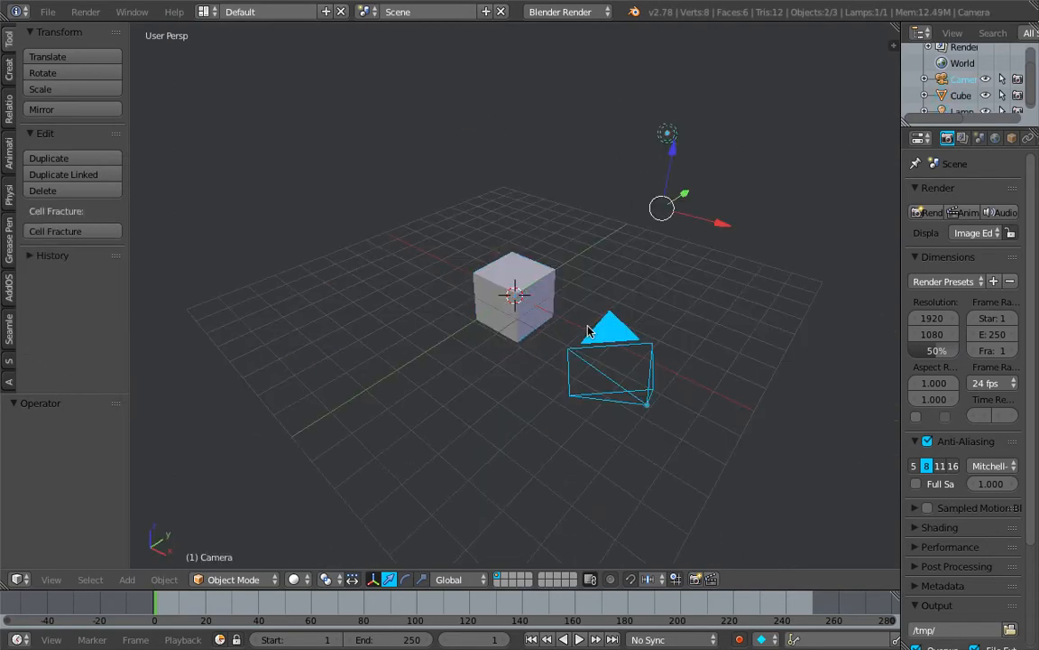
key("m")
key("2")
right_click(493, 288)
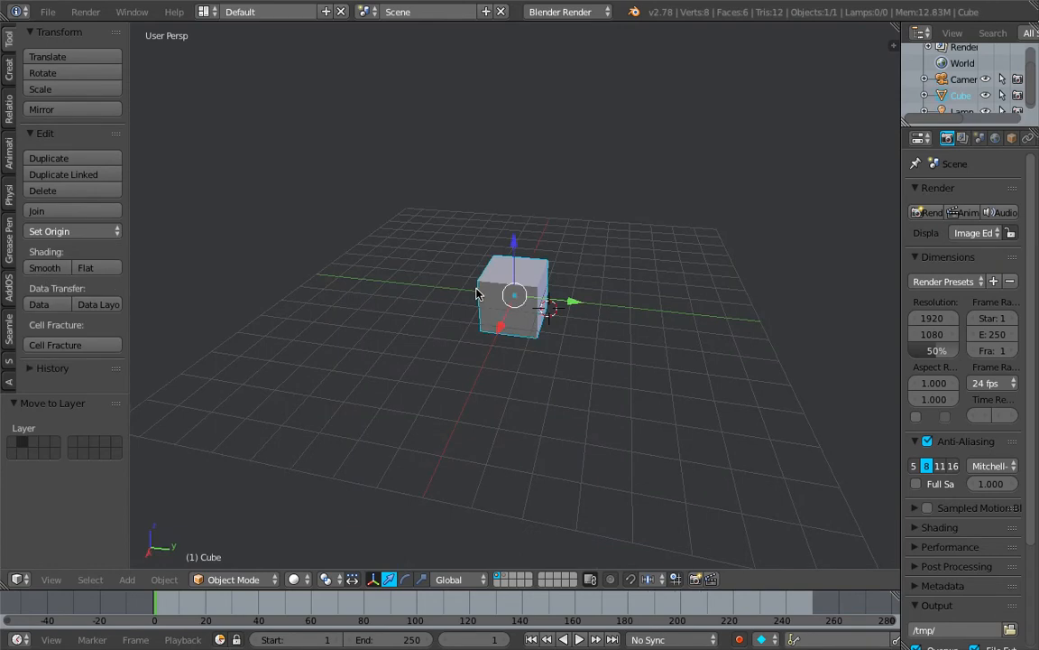
scroll(461, 283, "up", 2)
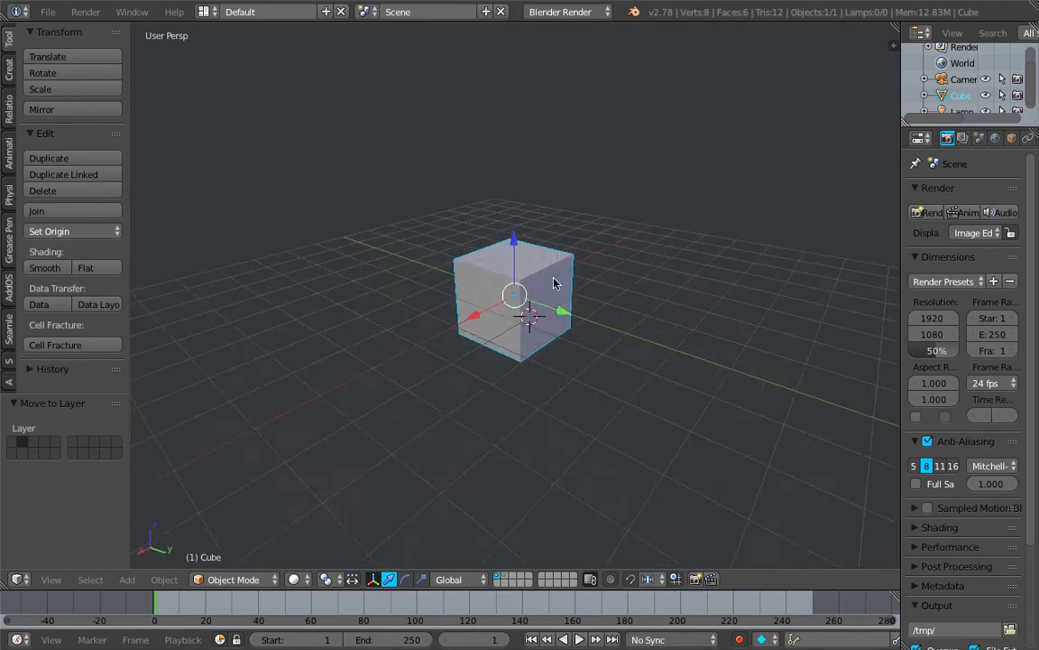
Switch to the Compositing screen layout and create a new Sverchok node tree with the node editor's sidebar hidden
left_click(48, 11)
left_click(209, 13)
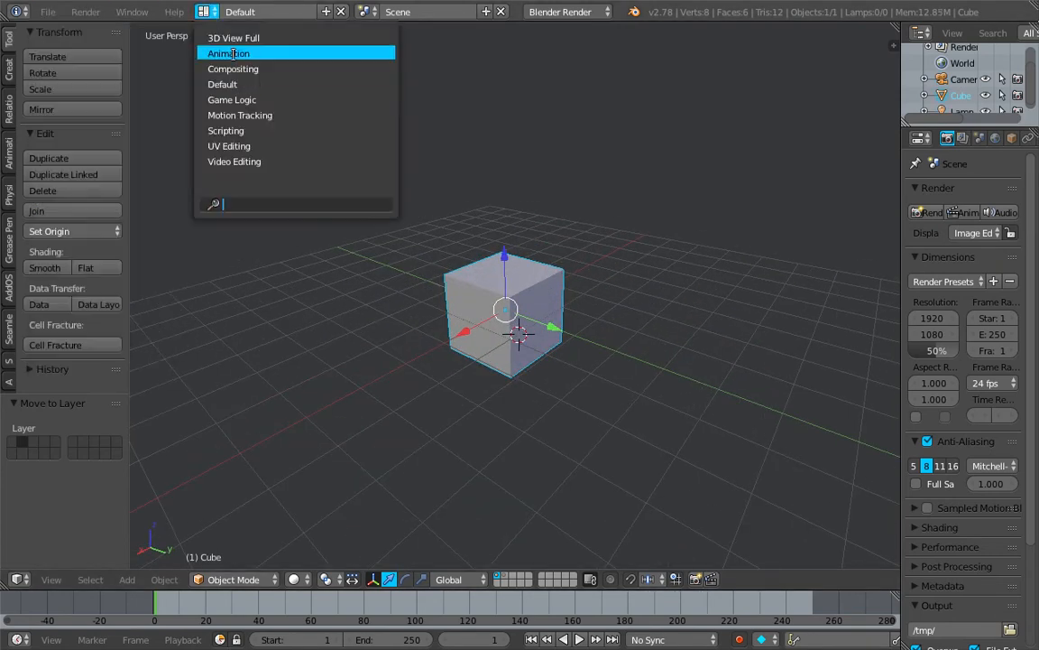
left_click(261, 72)
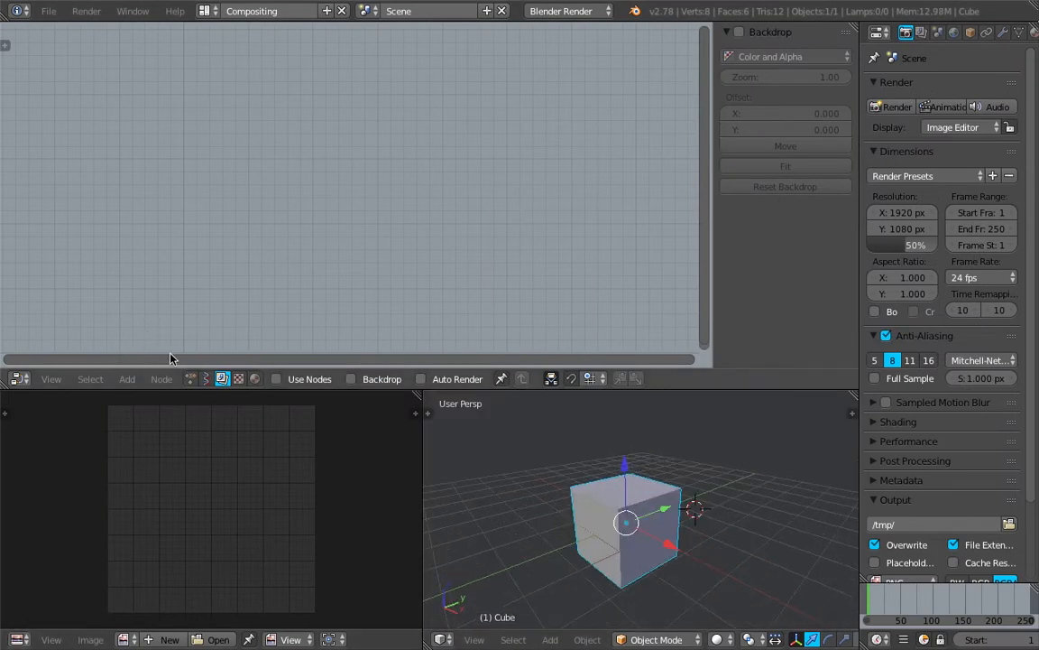
left_click(206, 378)
left_click(348, 378)
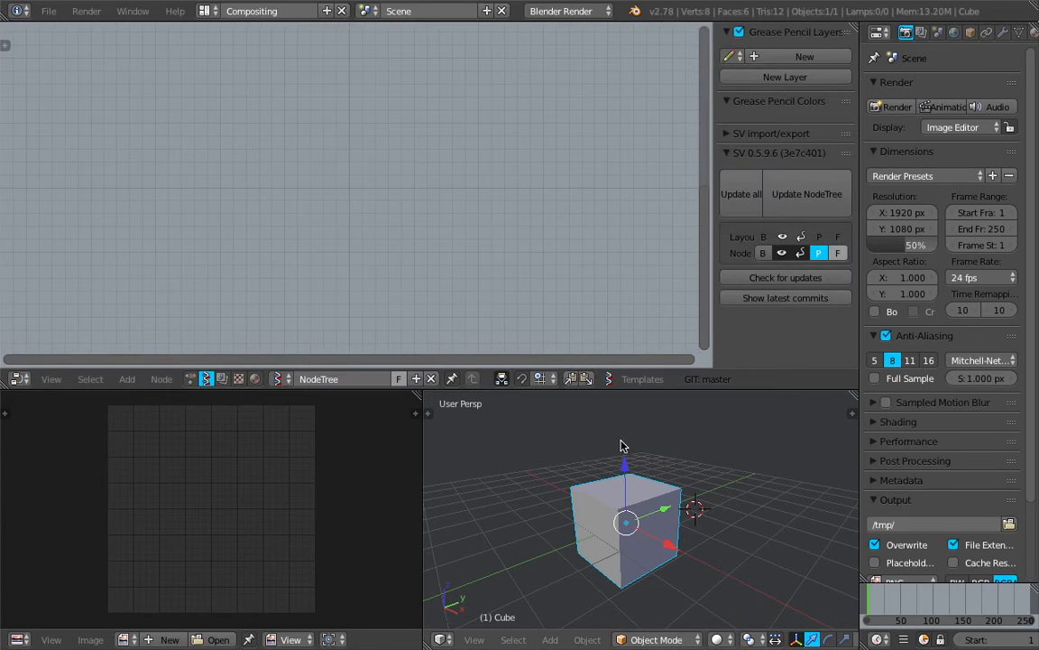
key("n")
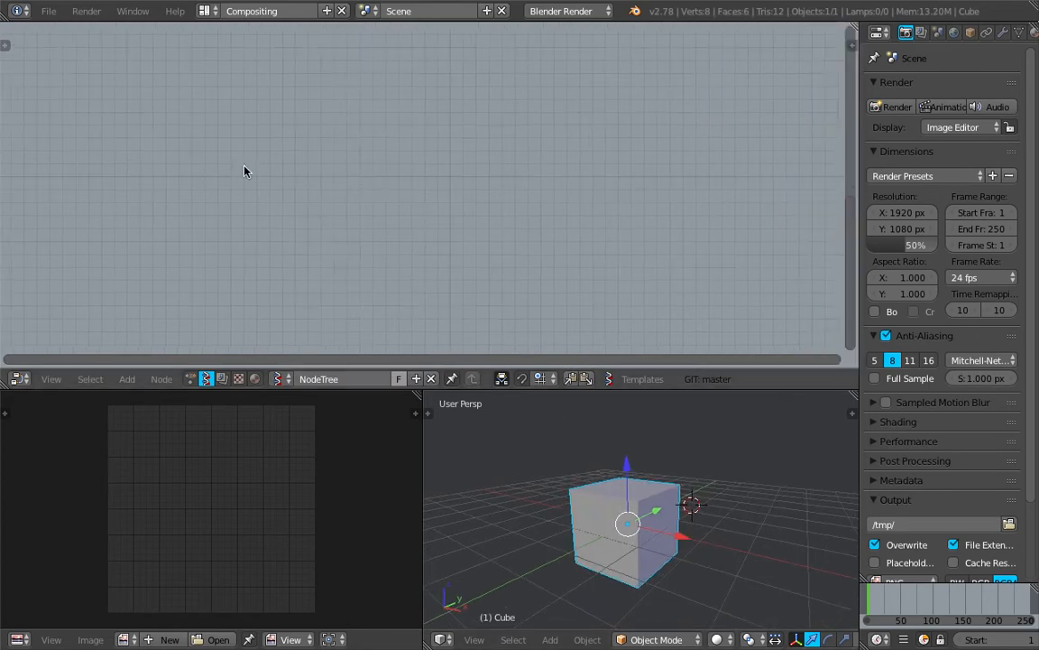
Add an Objects in mk3 node that reads the selected cube, and move the cube aside from the world origin
key("shift+a")
left_click(365, 179)
type("object")
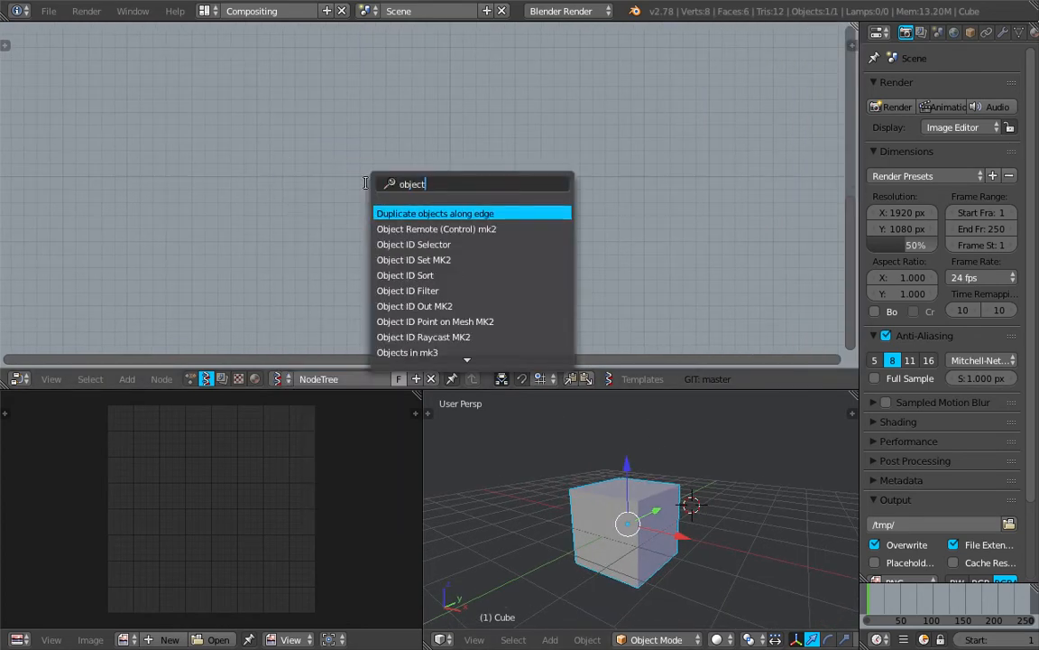
type("s in")
key("Down")
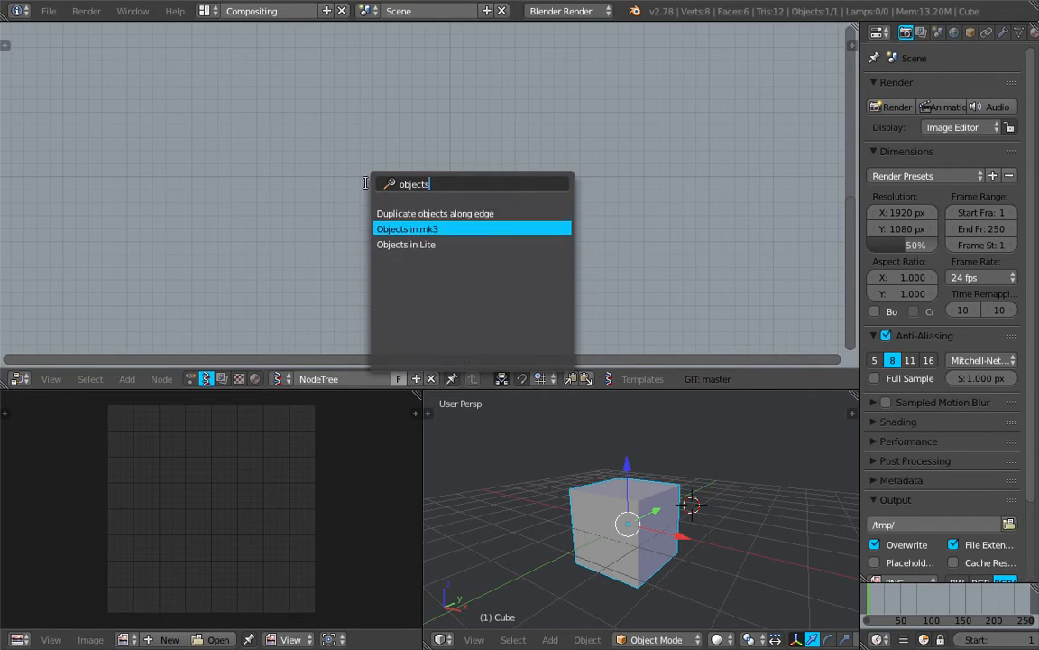
key("Return")
left_click(262, 162)
middle_click_drag(597, 478, 563, 476)
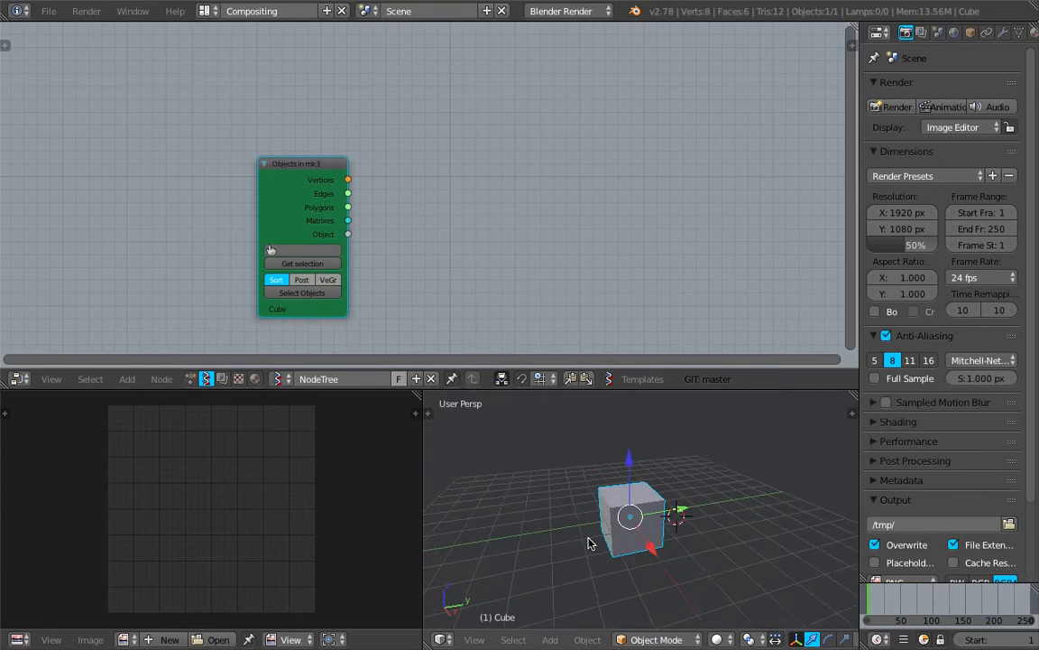
key("g")
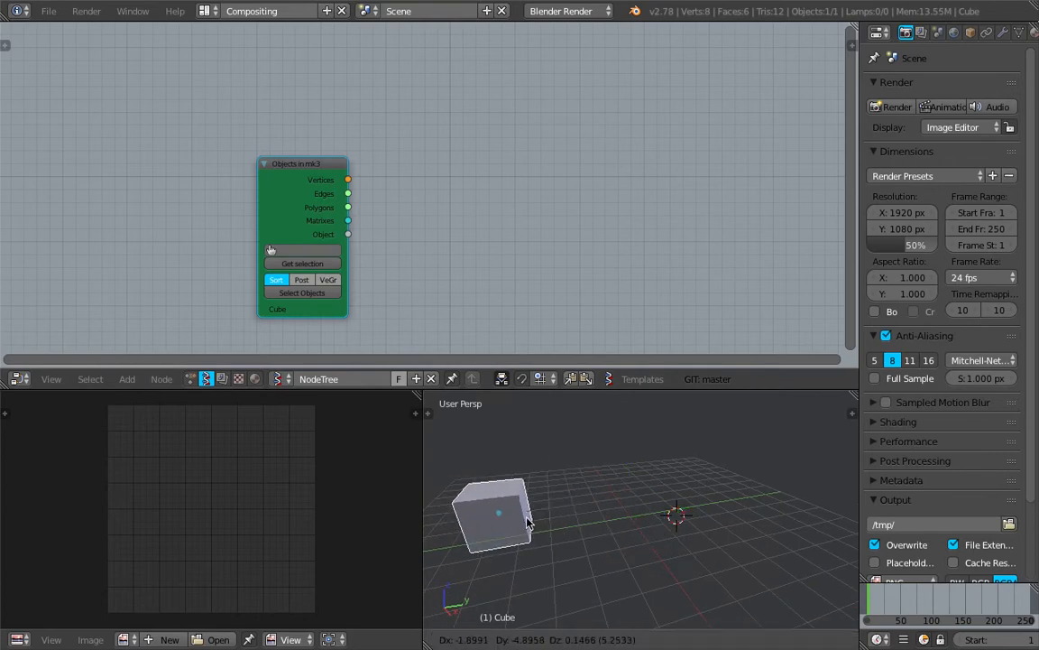
left_click(532, 532)
Add a Viewer Draw node and connect the cube's Vertices and Polygons outputs to its vertices and edg_pol inputs
key("space")
type("view")
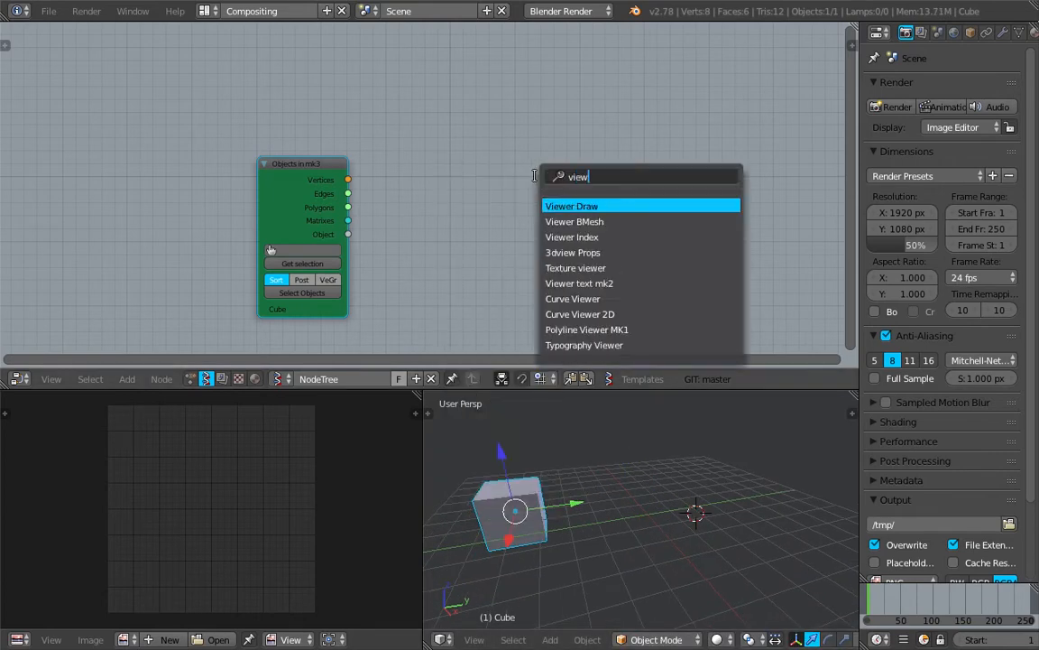
key("Return")
left_click_drag(349, 181, 537, 273)
left_click_drag(349, 208, 536, 287)
middle_click_drag(430, 306, 440, 275)
left_click_drag(316, 133, 236, 137)
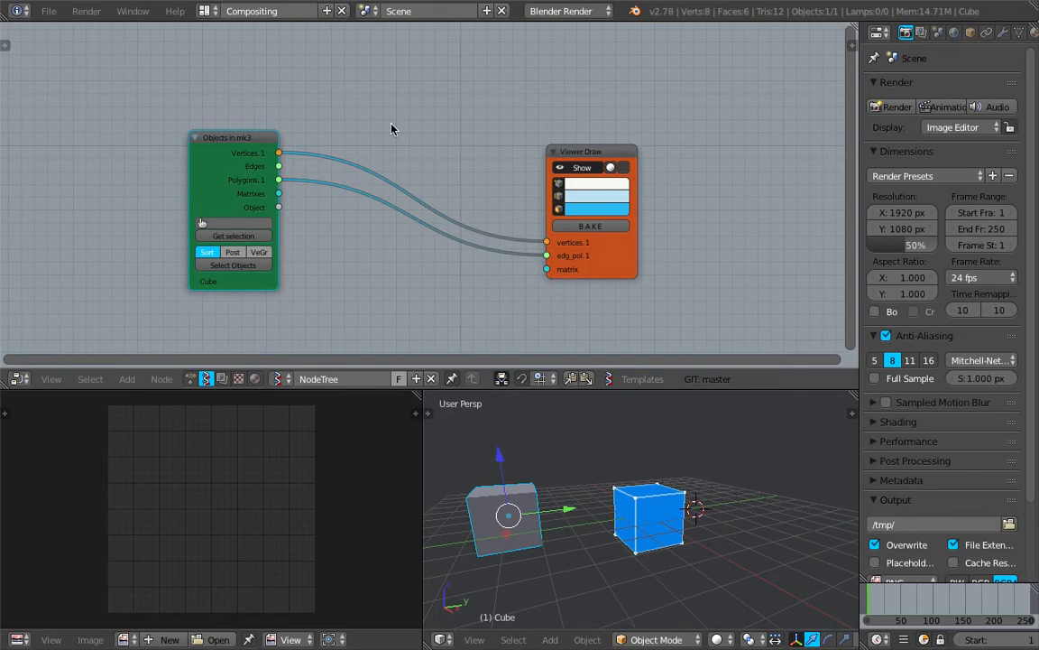
Add a Matrix Apply (verts) node and route the cube's Vertices and Matrixes through it into Viewer Draw
key("space")
type("matrix")
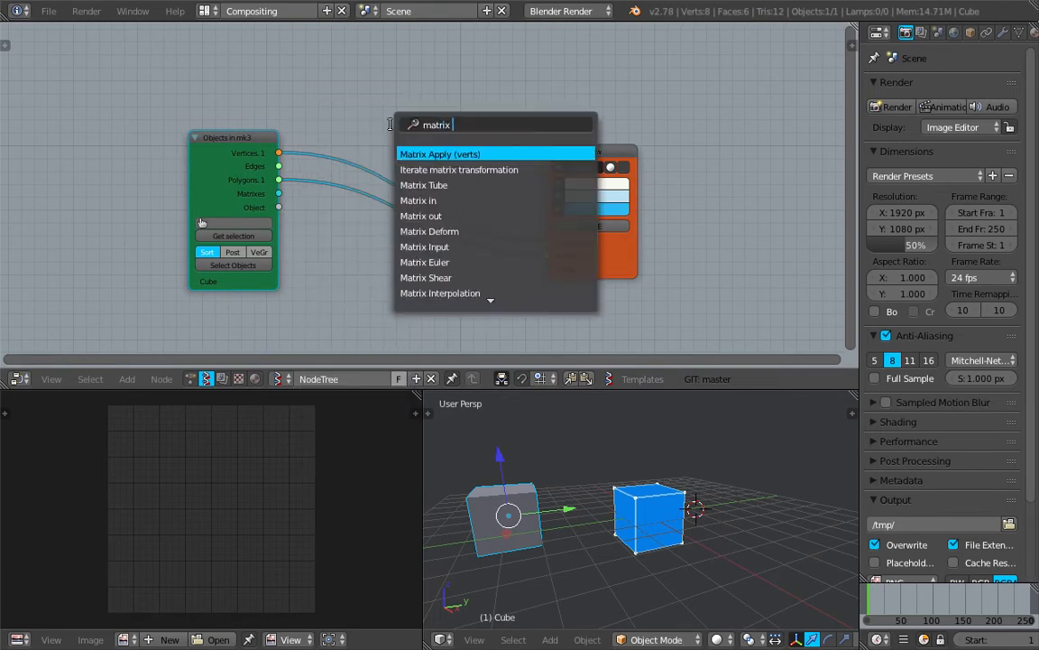
key("Return")
left_click(438, 114)
left_click_drag(278, 193, 293, 196)
left_click_drag(429, 160, 430, 158)
left_click_drag(279, 152, 430, 144)
left_click_drag(520, 131, 547, 241)
Extend the 3D view over the empty image editor beside it
mouse_move(614, 522)
middle_mouse_down()
mouse_move(592, 534)
mouse_move(631, 511)
middle_mouse_up()
left_click_drag(428, 398, 261, 416)
Reconnect the cube's Vertices directly to Viewer Draw and delete the Matrix Apply (verts) node
left_click_drag(484, 116, 435, 105)
mouse_move(278, 152)
left_mouse_down()
mouse_move(501, 237)
mouse_move(546, 242)
left_mouse_up()
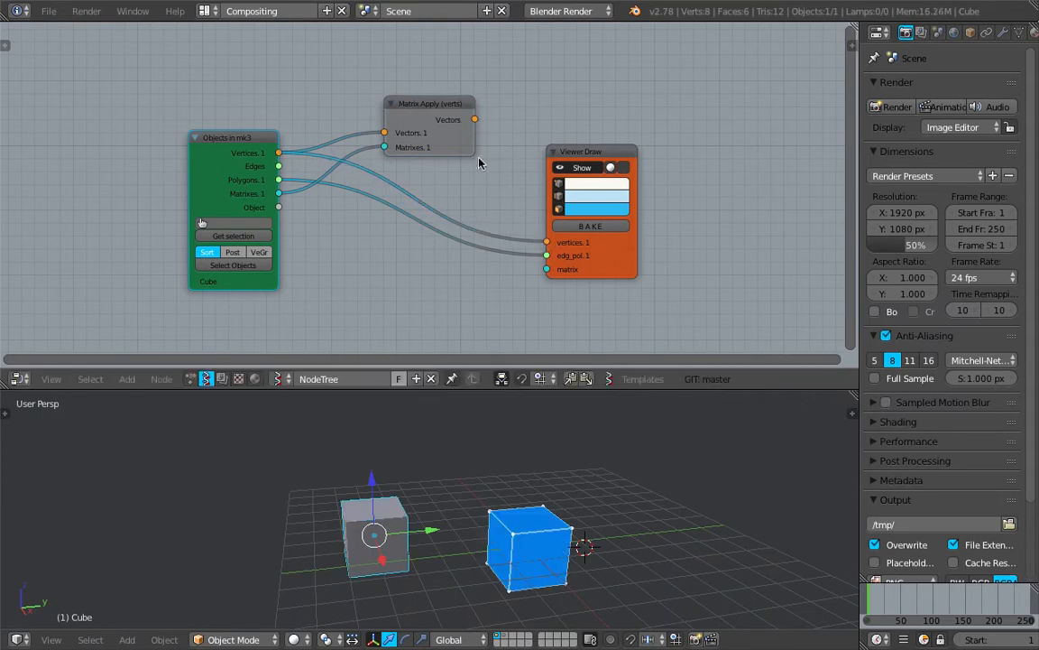
mouse_move(587, 506)
middle_mouse_down()
mouse_move(641, 492)
mouse_move(584, 540)
middle_mouse_up()
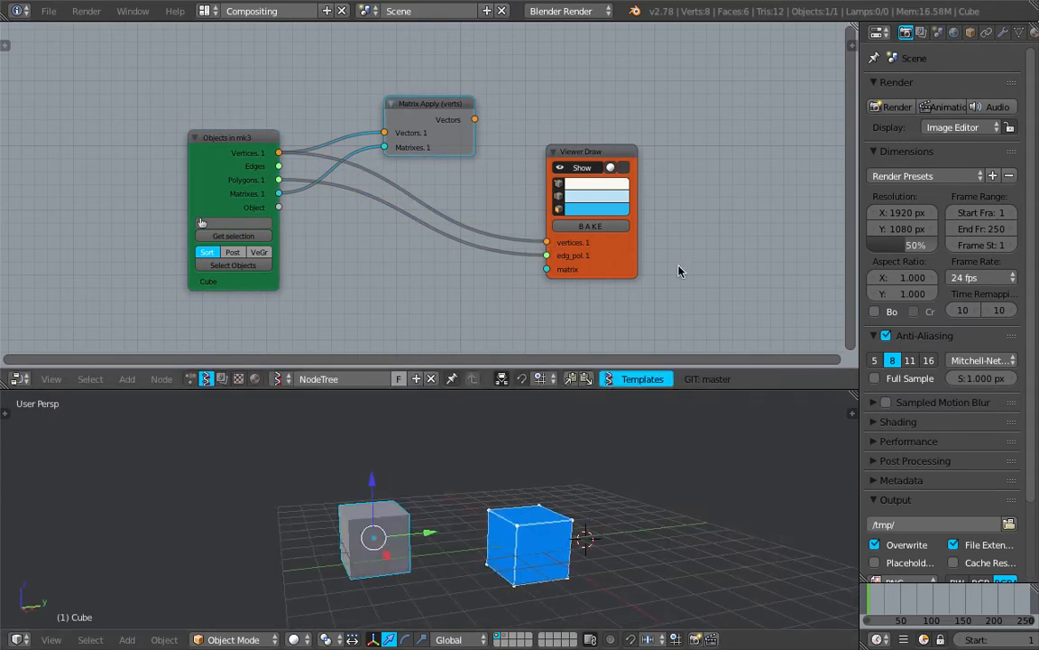
left_click_drag(591, 151, 643, 134)
left_click_drag(450, 126, 419, 102)
key("x")
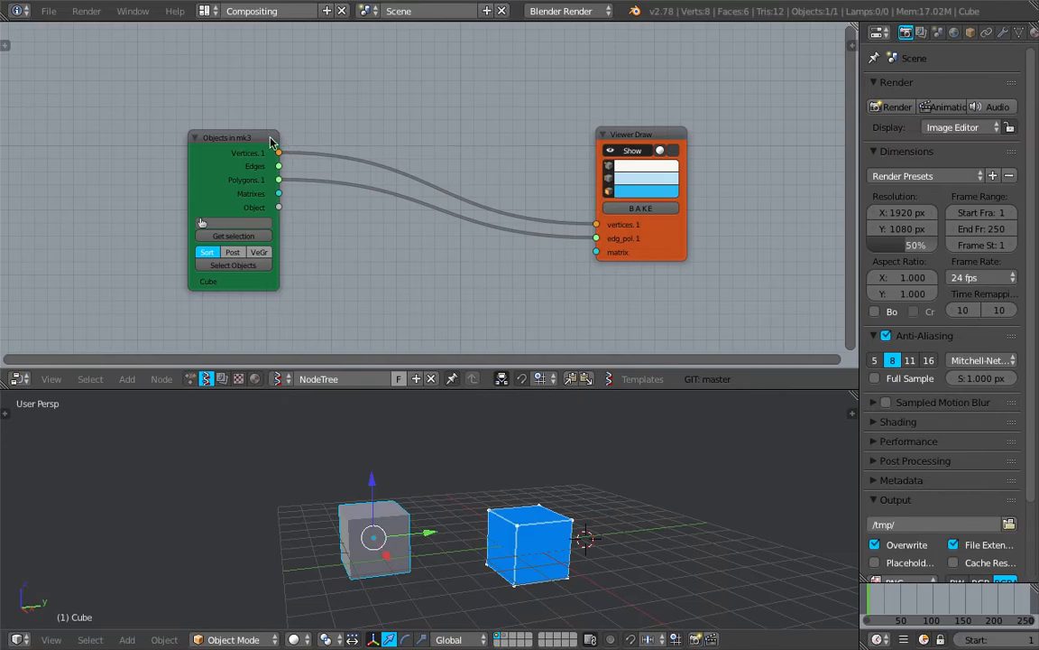
Save the file to the Desktop as sv_bisect_visualization_001.blend
left_click_drag(264, 138, 223, 131)
key("ctrl+s")
left_click(374, 75)
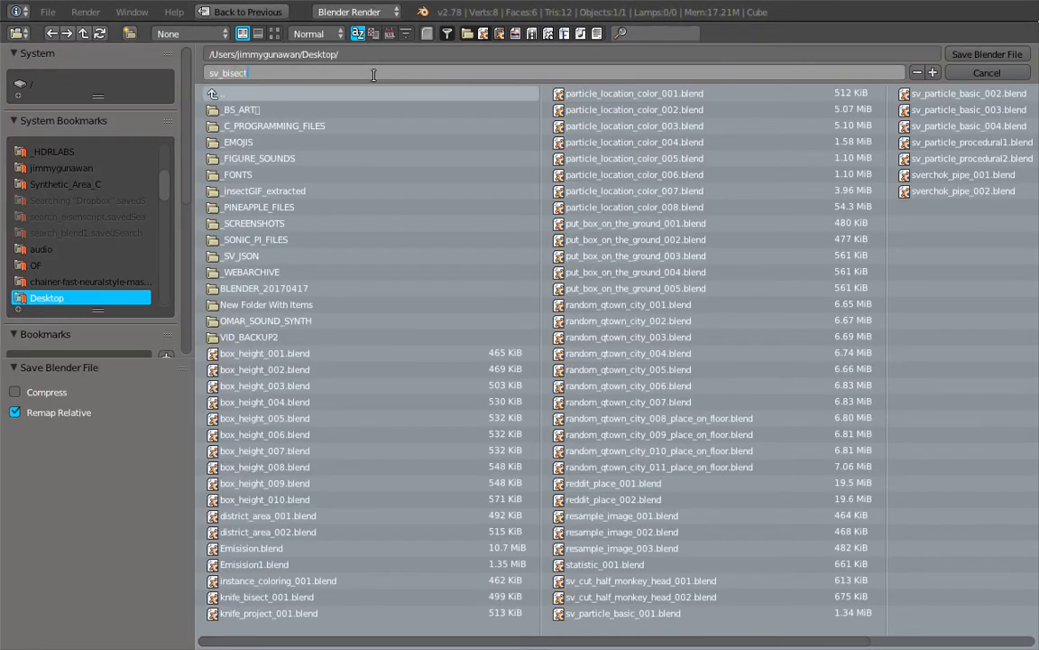
type("sv_bisect_visualization_001")
key("Return")
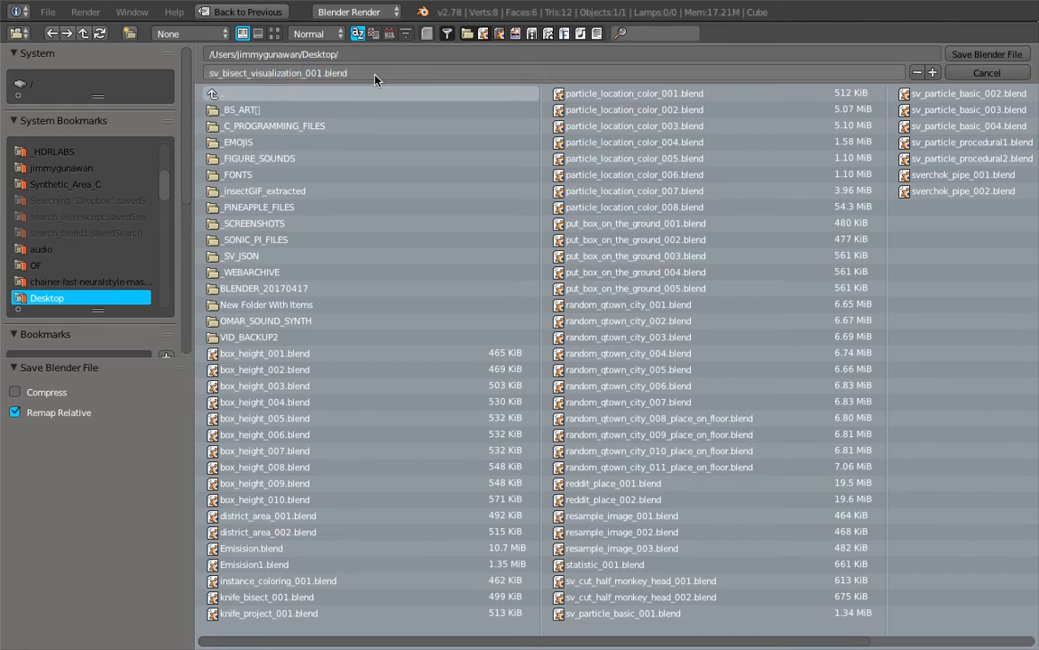
left_click(965, 55)
Add a Bisect node between Objects in mk3 and Viewer Draw, and make the node editor area taller
middle_click_drag(604, 43, 567, 43)
left_click_drag(598, 133, 686, 168)
key("shift+a")
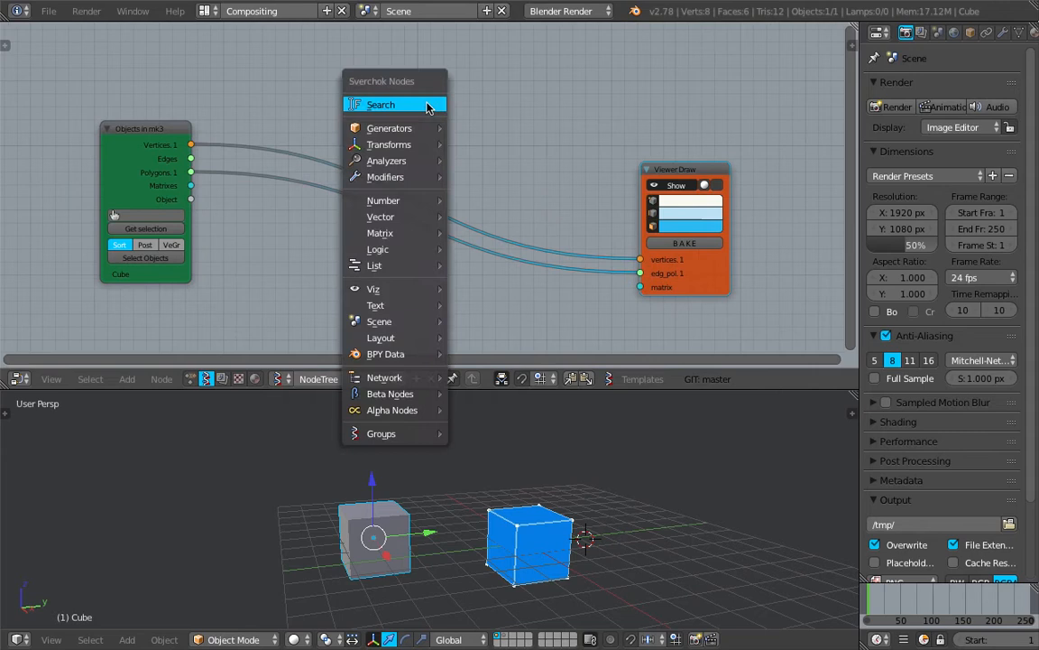
left_click(425, 104)
key("Return")
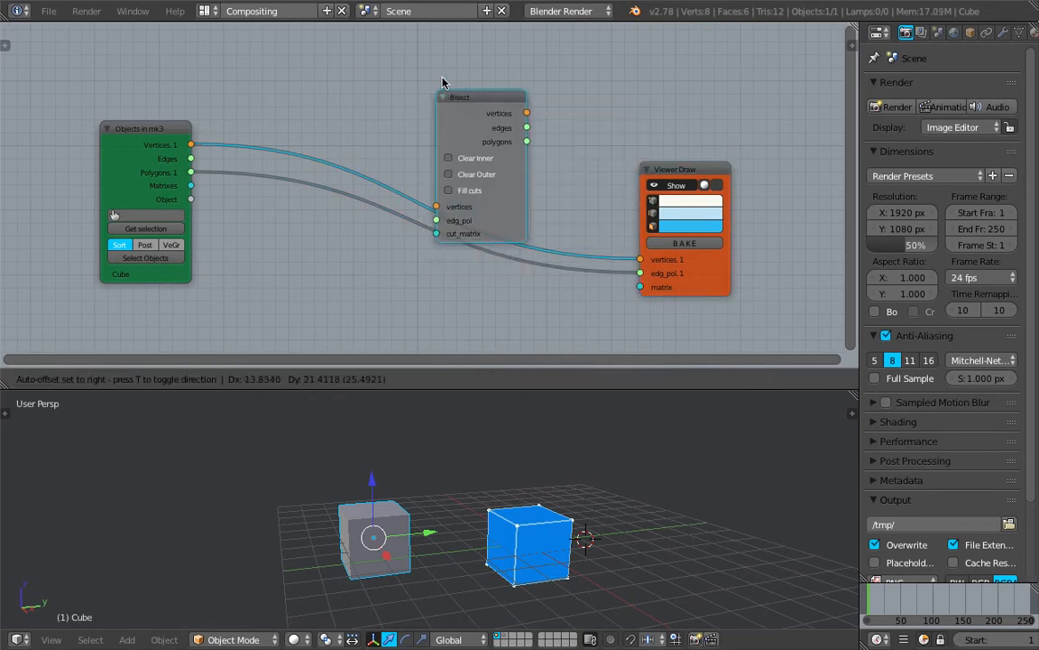
left_click(482, 84)
middle_click_drag(602, 148, 604, 170)
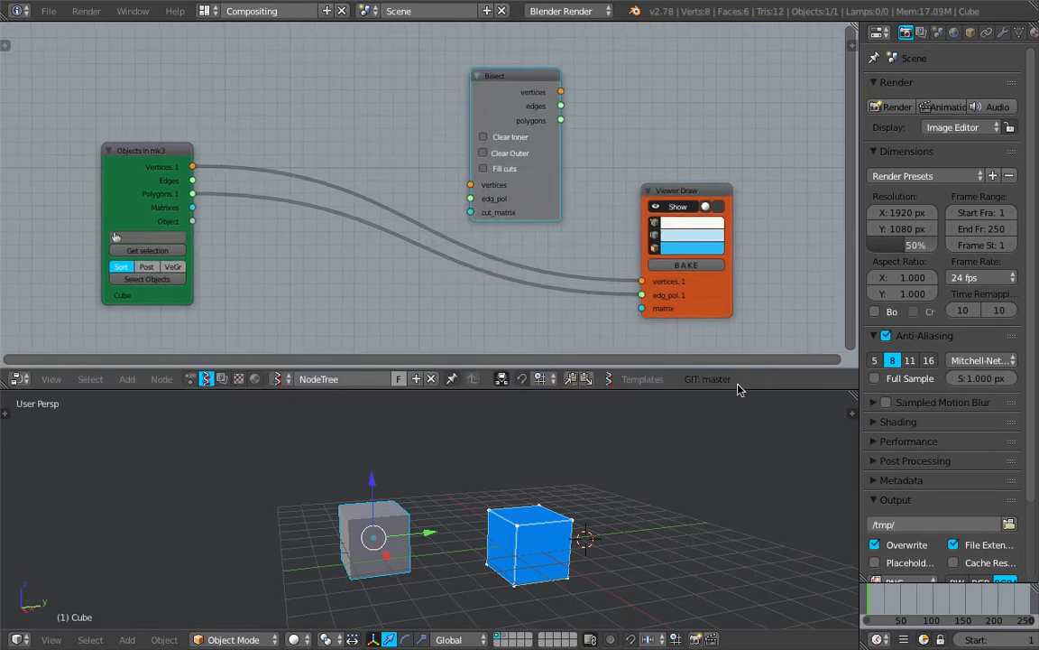
left_click_drag(737, 388, 737, 426)
scroll(478, 244, "up", 4)
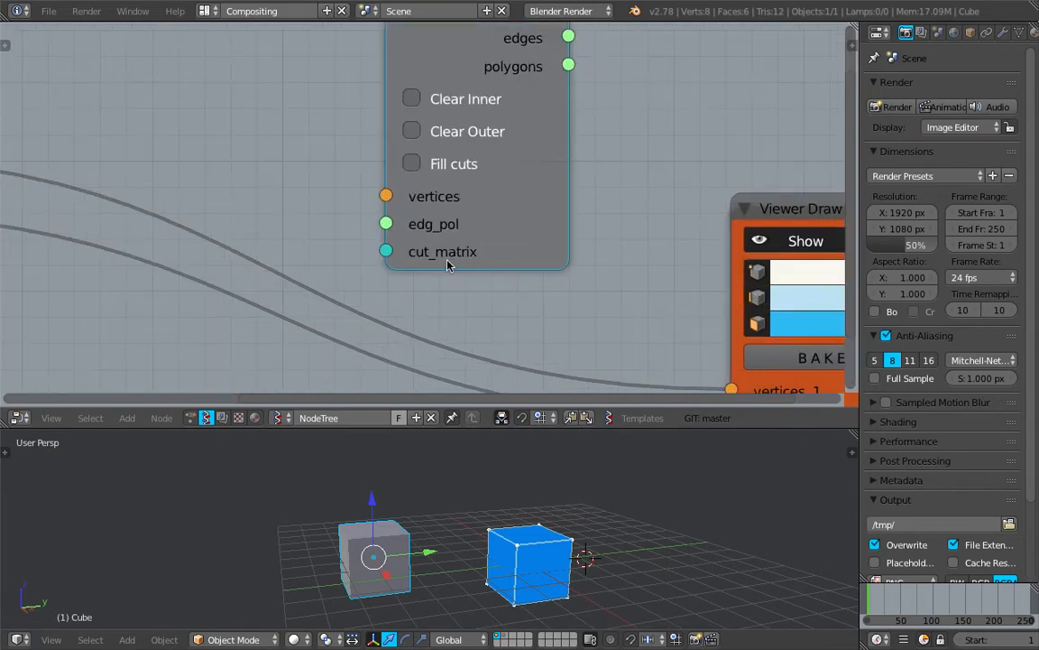
scroll(434, 279, "down", 3)
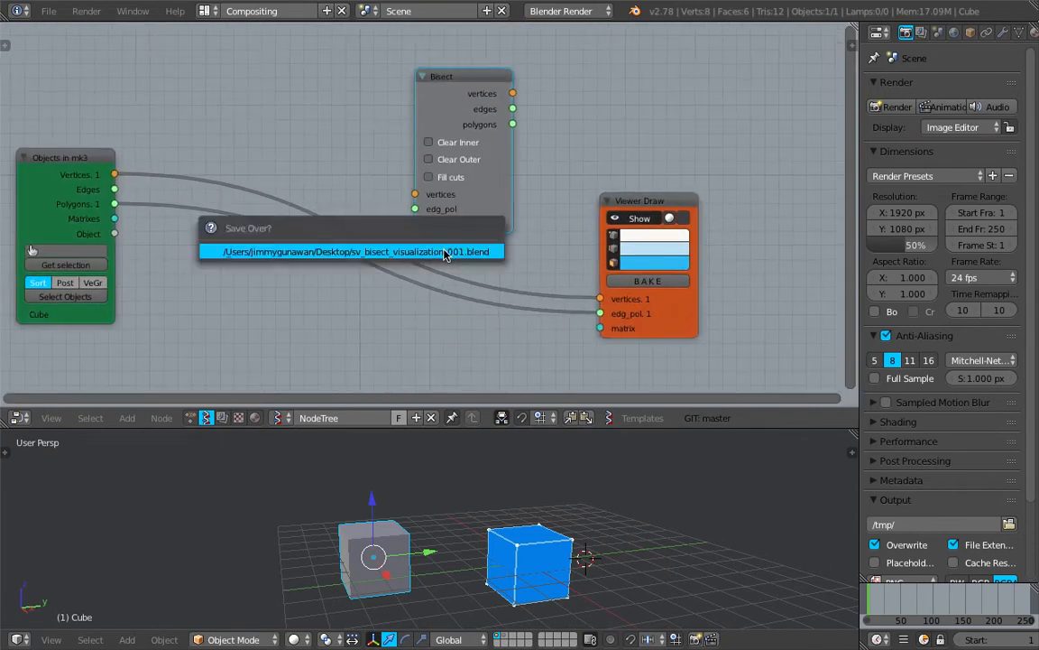
Route the cube's Vertices and Polygons through the Bisect node and connect its vertices and polygons outputs to Viewer Draw
middle_click_drag(304, 284, 360, 253)
left_click_drag(171, 143, 244, 179)
left_click_drag(177, 174, 172, 172)
left_click_drag(571, 61, 580, 72)
left_click_drag(656, 268, 657, 267)
mouse_move(571, 93)
left_mouse_down()
mouse_move(574, 226)
mouse_move(658, 282)
left_mouse_up()
left_click_drag(520, 101, 517, 156)
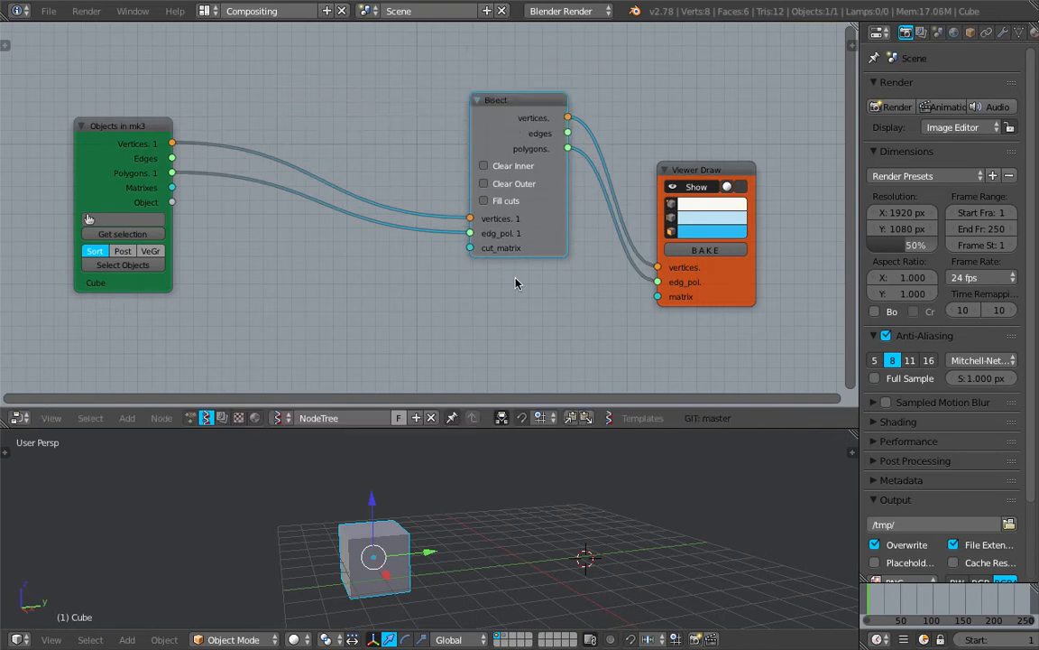
Add a Matrix in node near the Bisect node's cut_matrix input and set its A angle to 1.560
middle_click_drag(316, 269, 316, 247)
key("alt+space")
type("mat")
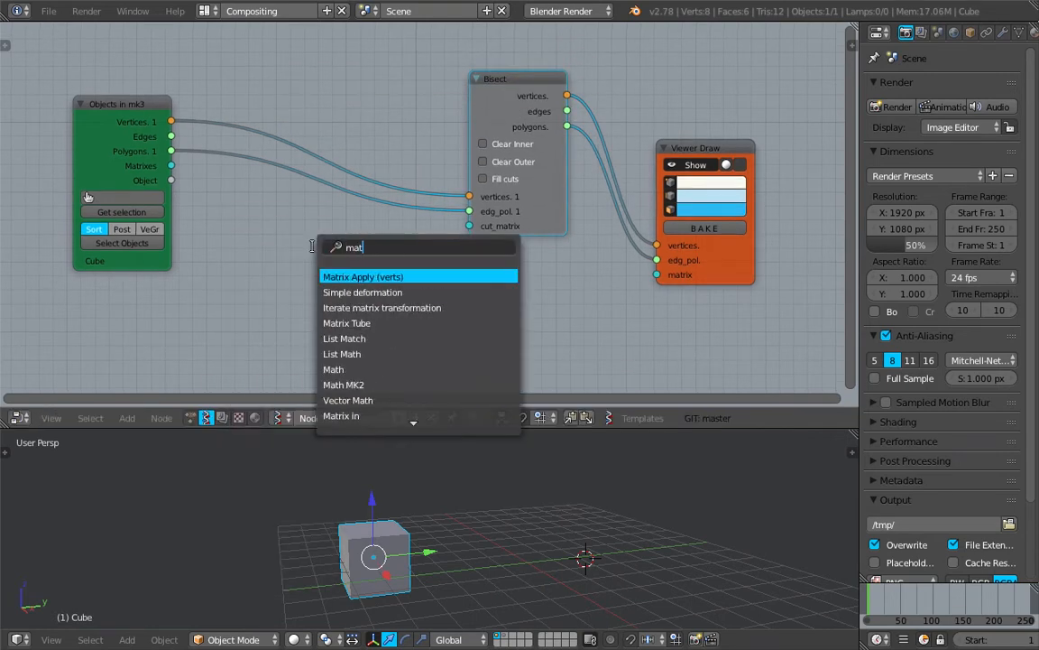
type("rix in")
key("Return")
left_click(314, 252)
middle_click_drag(339, 258, 365, 237)
left_click_drag(381, 243, 394, 236)
middle_click_drag(369, 239, 382, 236)
scroll(385, 251, "up", 1)
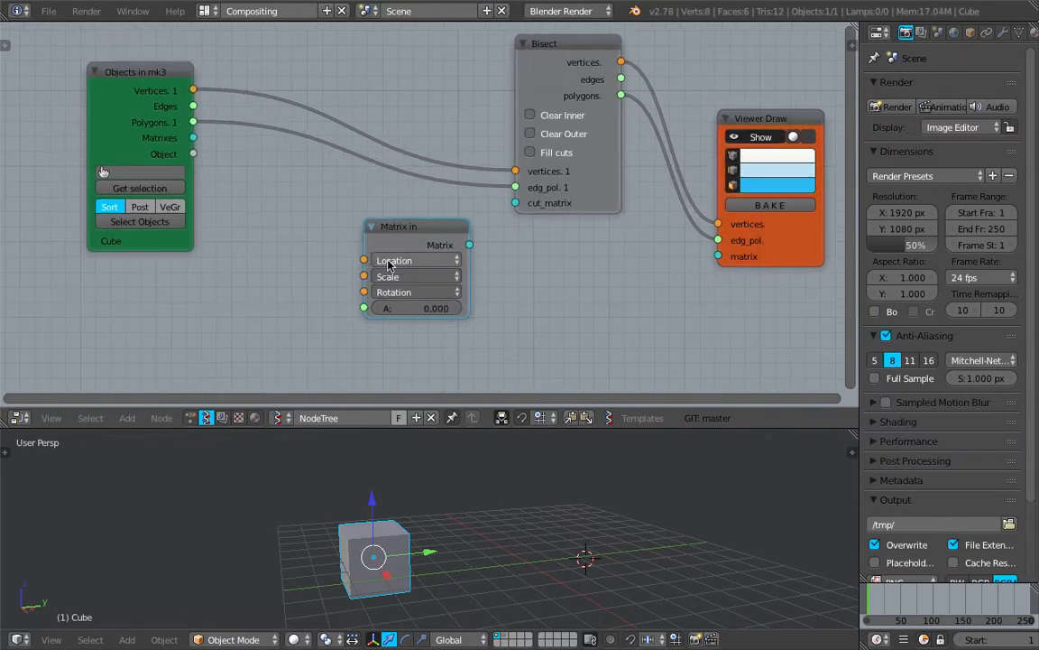
middle_click_drag(390, 301, 390, 281)
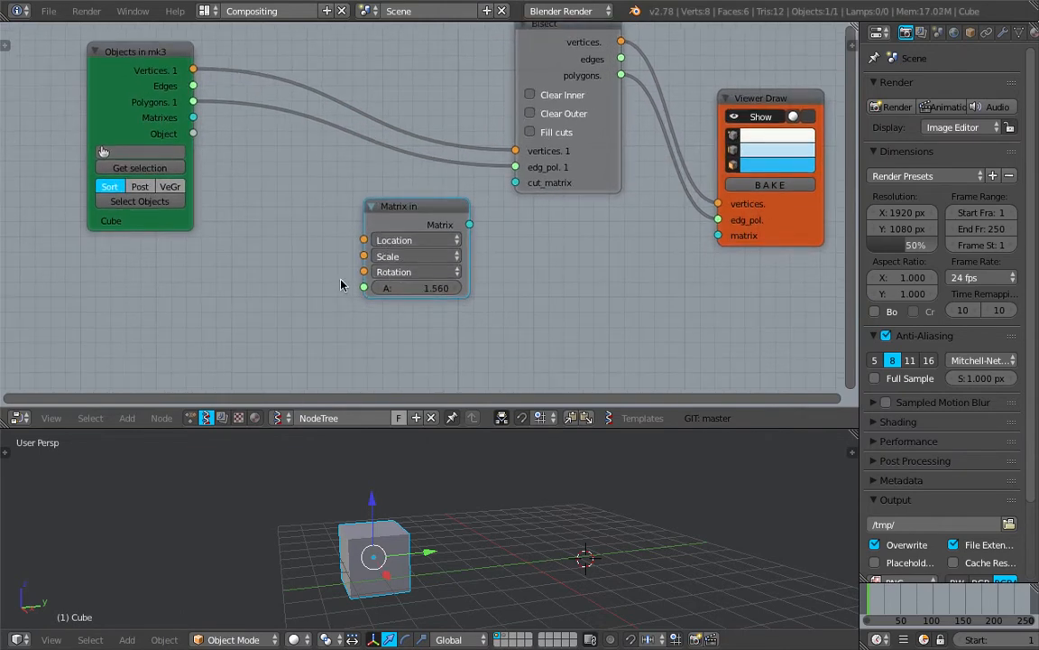
Set the Matrix in node's A angle to 0.000 and link its Matrix output to the Bisect node's cut_matrix input
left_click(402, 271)
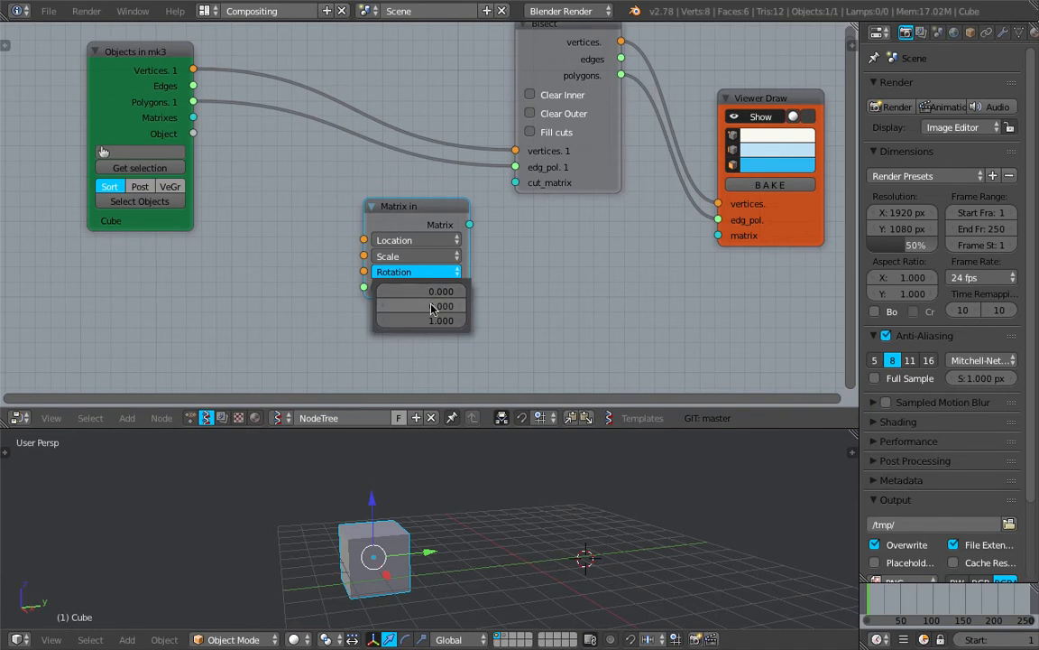
middle_click_drag(348, 574, 256, 566)
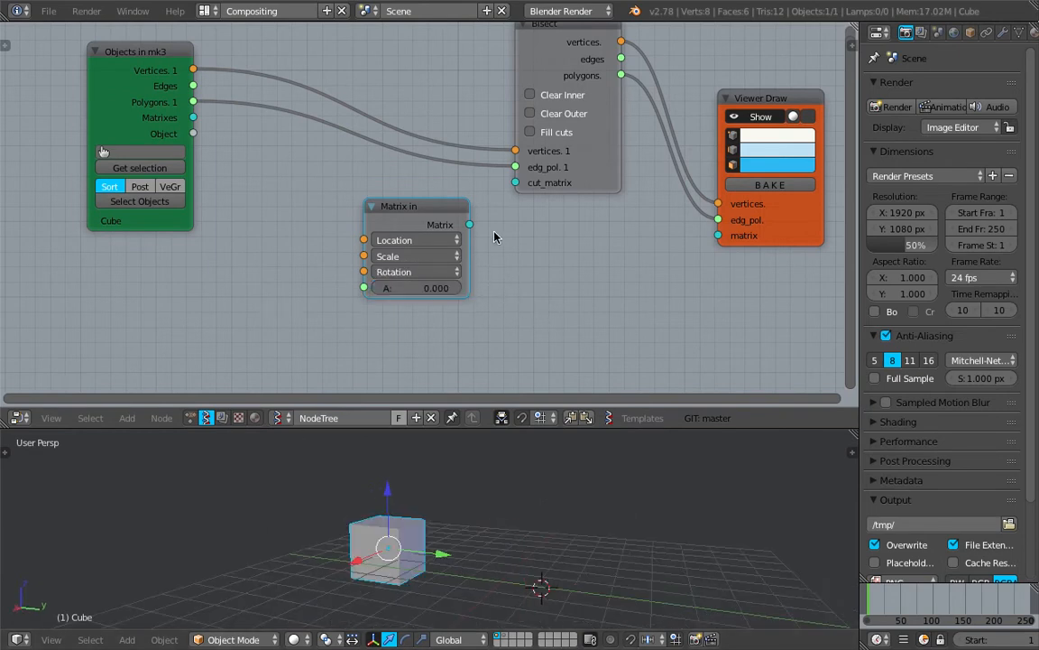
left_click_drag(471, 225, 515, 182)
scroll(541, 478, "up", 5)
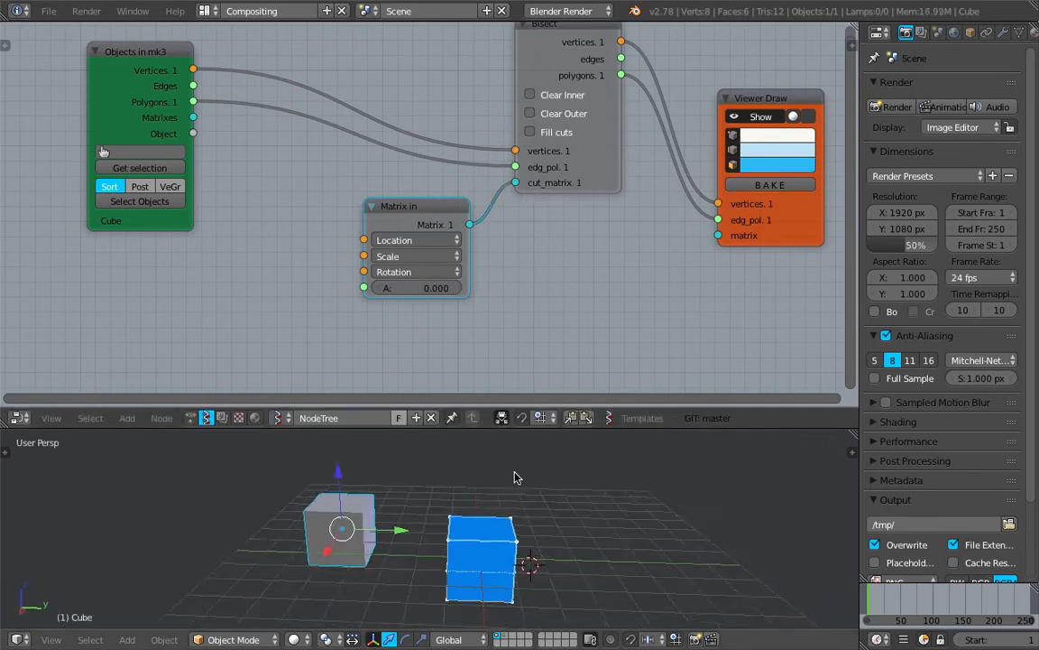
middle_click_drag(481, 495, 428, 542)
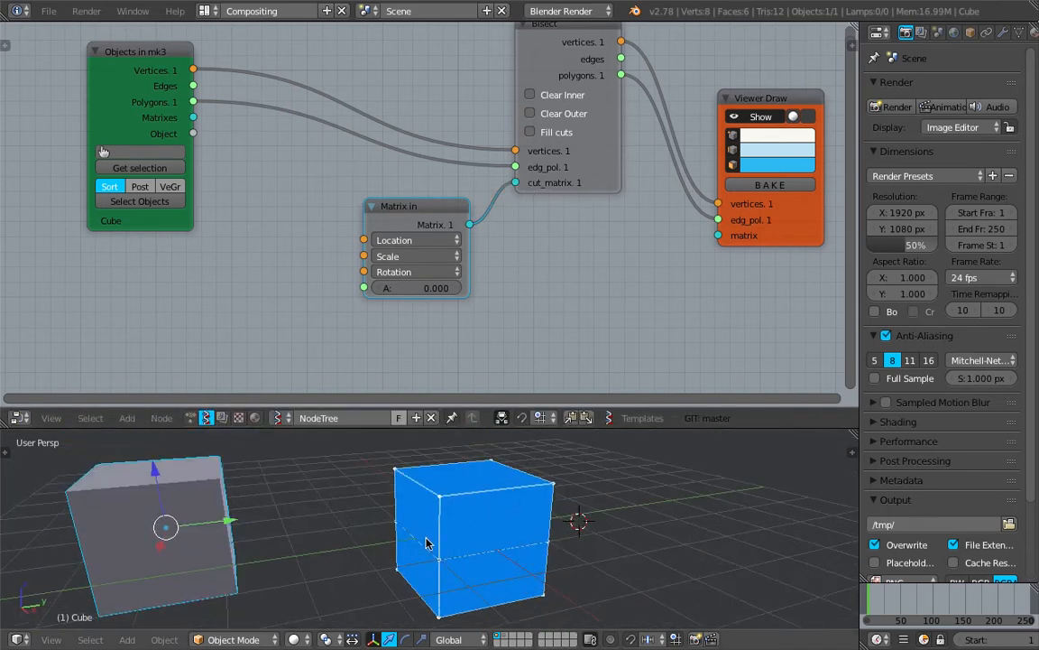
Save the file over the existing sv_bisect_visualization_001.blend
middle_click_drag(524, 539, 529, 515)
key("ctrl+s")
left_click(529, 512)
Set the X component of the Matrix in node's Rotation axis to 1 and its A angle to 36.420
left_click(418, 273)
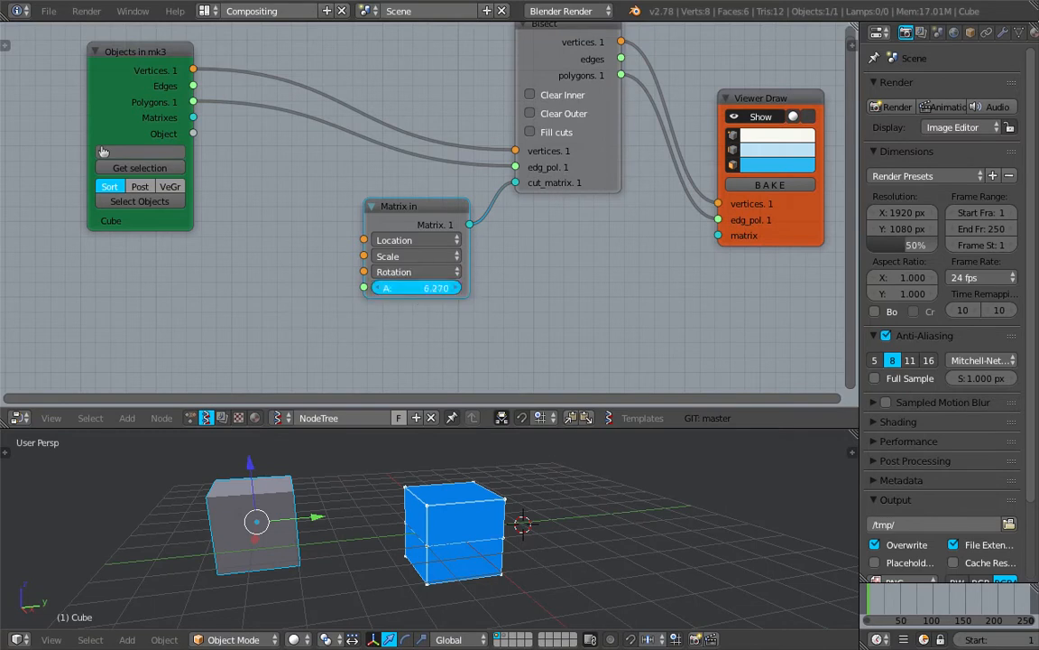
left_click(406, 272)
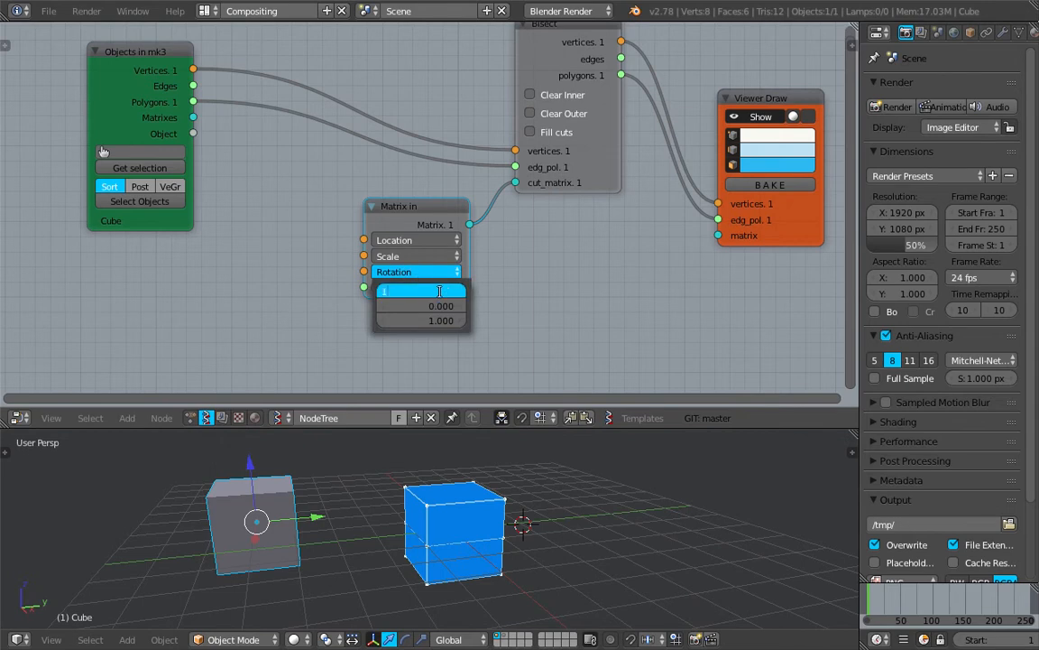
left_click(440, 291)
type("1")
key("Return")
left_click(439, 291)
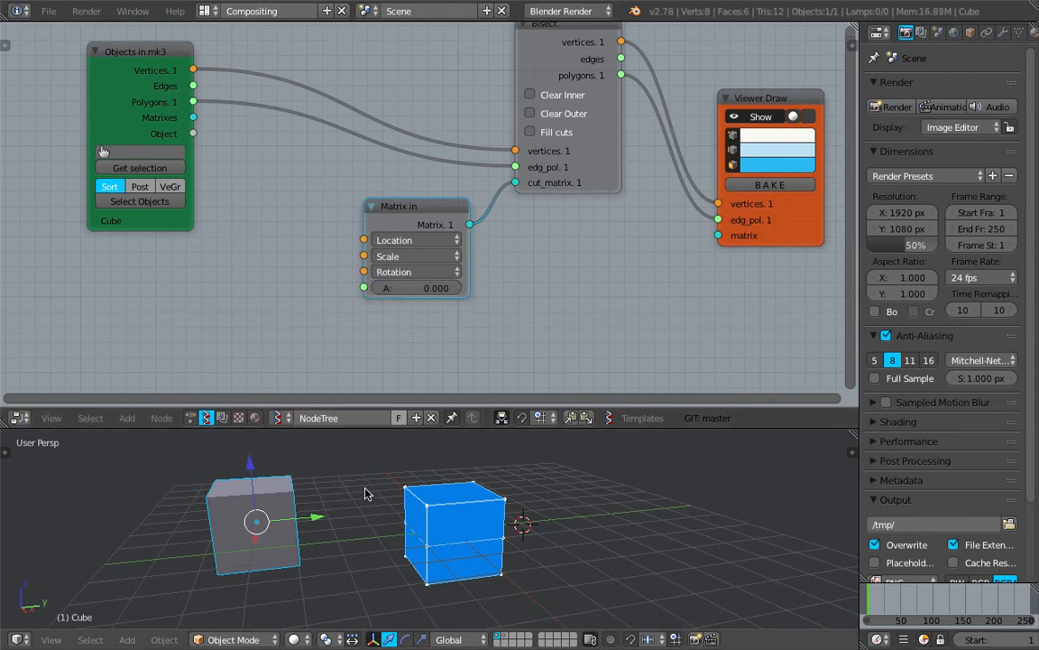
middle_click_drag(357, 516, 388, 440)
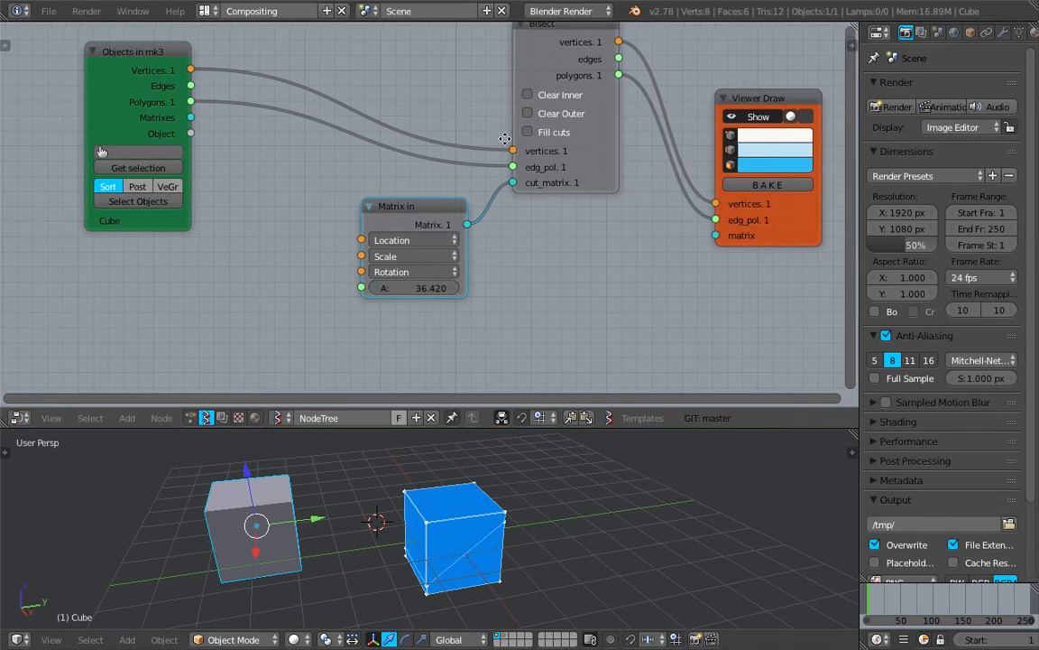
Duplicate the Viewer Draw node, place the copy below the original, and shift the Matrix in node slightly away from Bisect
scroll(497, 211, "down", 3)
scroll(497, 211, "right", 2)
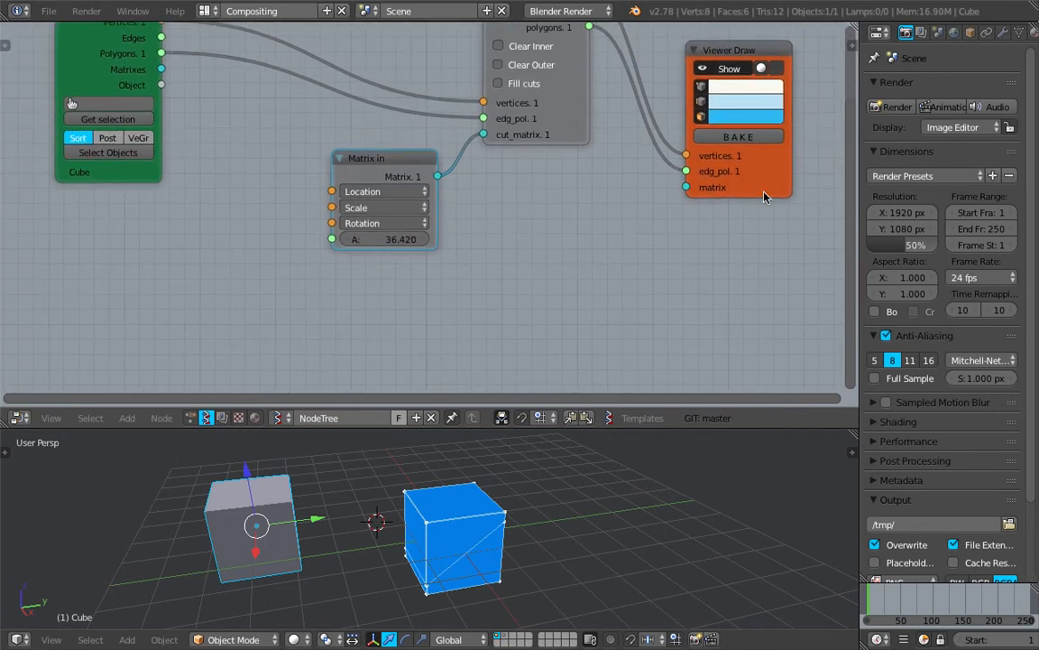
key("shift+d")
left_click(652, 359)
left_click_drag(381, 154, 351, 154)
middle_click_drag(473, 220, 487, 167)
Add a Plane MK2 node below the Matrix in node, beside the duplicated Viewer Draw
key("alt+space")
type("plane")
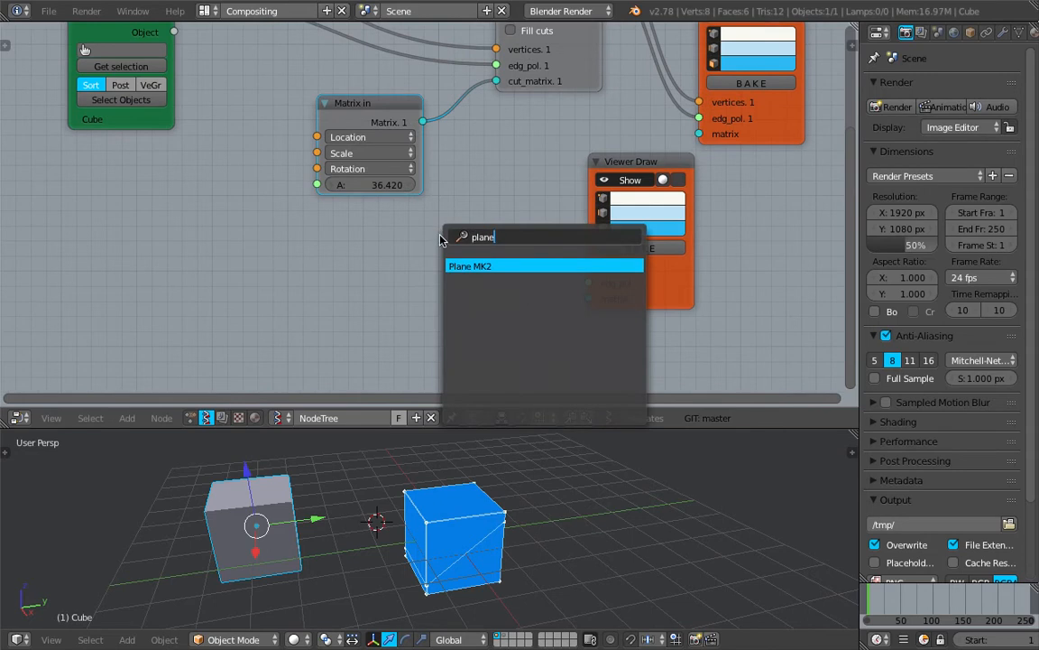
key("Return")
left_click(387, 222)
middle_click_drag(387, 223, 394, 190)
Connect Plane MK2's Vertices and Edges to the duplicated Viewer Draw and enable the plane's Center option
left_click_drag(494, 213, 596, 233)
left_click_drag(469, 321, 486, 267)
left_click_drag(469, 319, 465, 318)
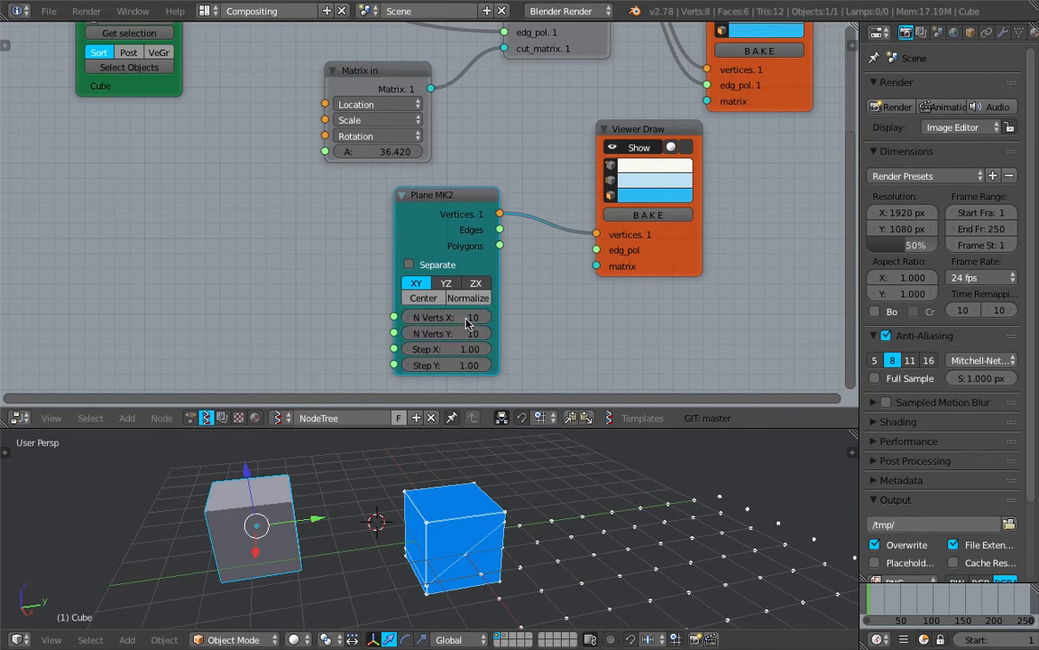
left_click(440, 299)
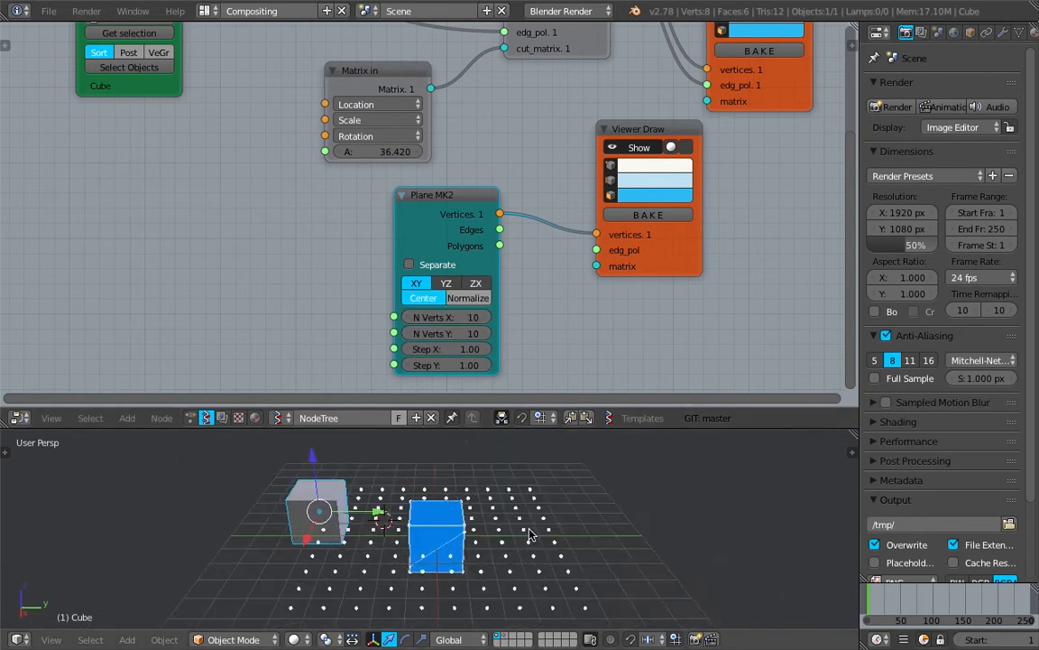
left_click_drag(499, 229, 595, 250)
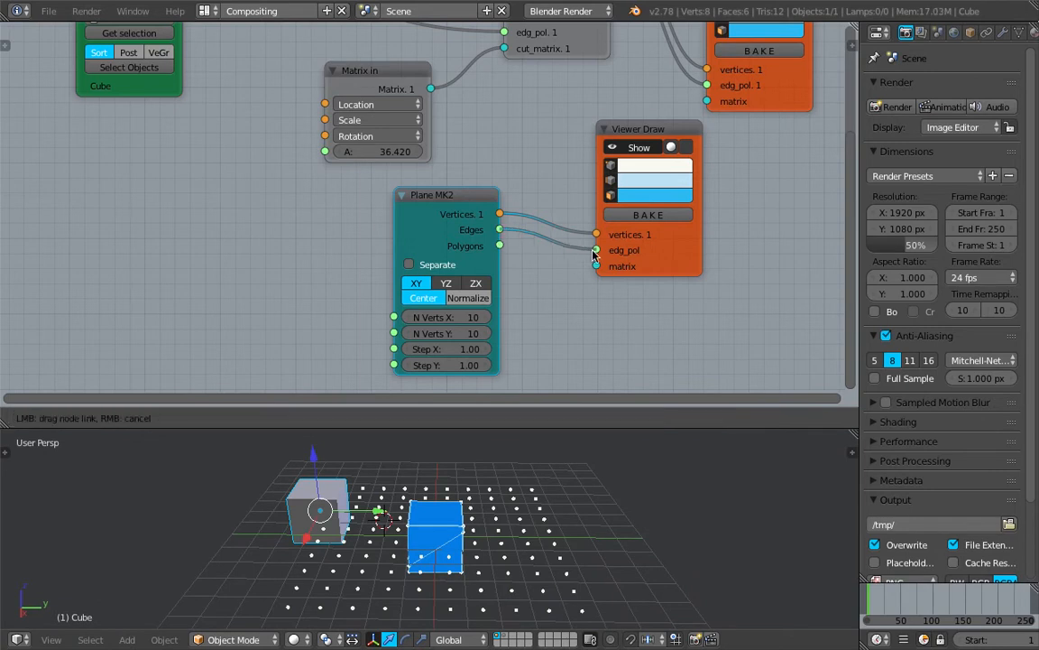
middle_click_drag(586, 483, 207, 452)
Link the Matrix in output to the plane's Viewer Draw matrix input and save over the existing file
scroll(510, 275, "up", 1)
scroll(510, 275, "up", 1)
mouse_move(471, 51)
left_mouse_down()
mouse_move(505, 77)
mouse_move(589, 228)
mouse_move(666, 258)
left_mouse_up()
middle_click_drag(559, 478, 532, 532)
key("ctrl+s")
left_click(526, 534)
Set the Matrix in A angle to -28.350 and change the edge colour of the plane's Viewer Draw to yellow
left_click_drag(411, 124, 370, 124)
left_click(735, 158)
left_click(770, 283)
middle_click_drag(533, 521, 478, 505)
left_click(754, 164)
left_click(713, 272)
middle_click_drag(505, 541, 478, 505)
Enable Clear Outer instead of Clear Inner on the Bisect node and make the cut cube's Viewer Draw faces transparent
scroll(529, 199, "down", 2)
scroll(529, 199, "up", 1)
middle_click_drag(502, 61, 444, 117)
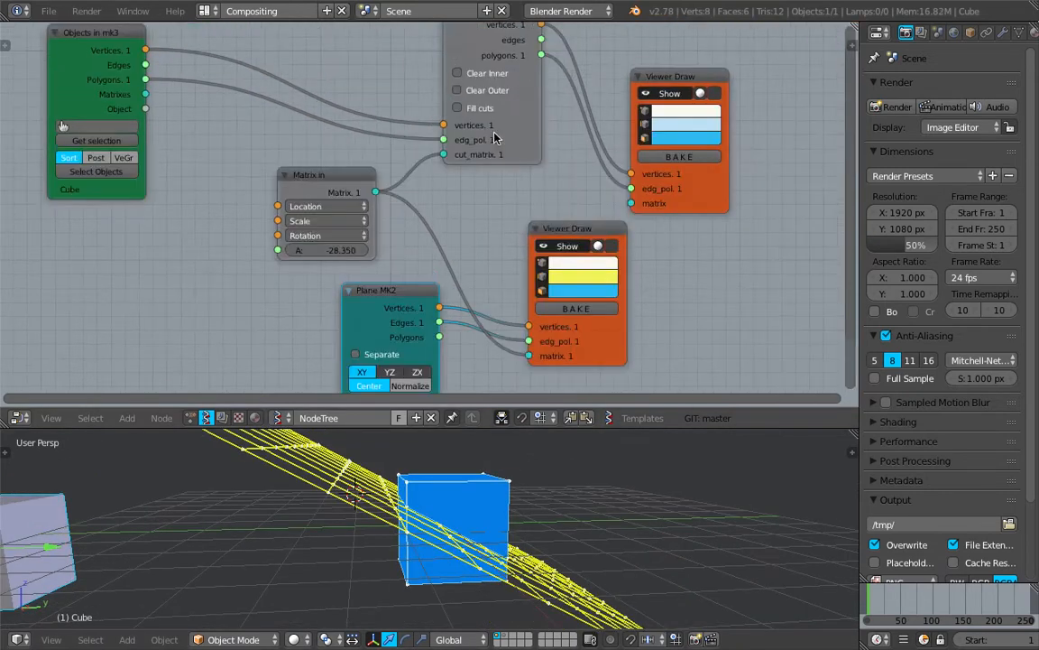
left_click(492, 64)
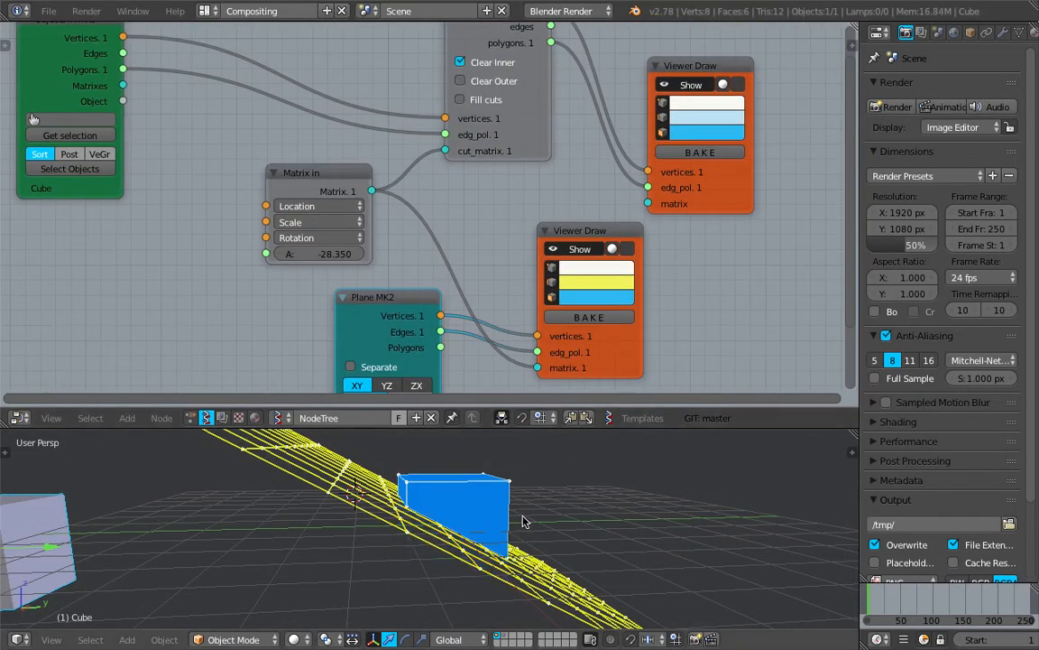
left_click(492, 63)
left_click(494, 81)
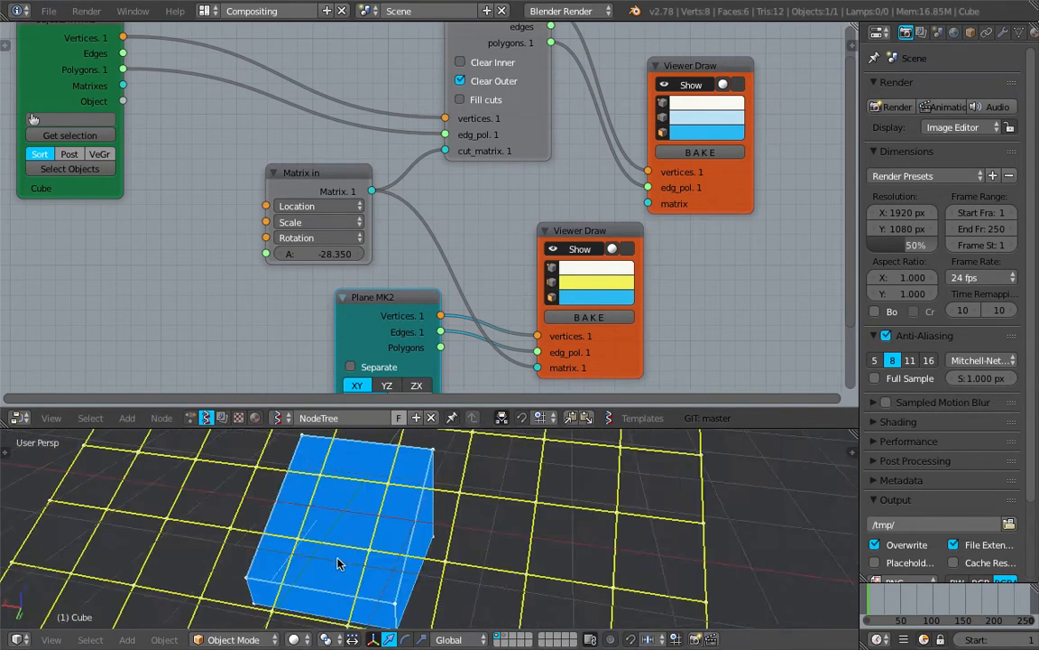
left_click(741, 85)
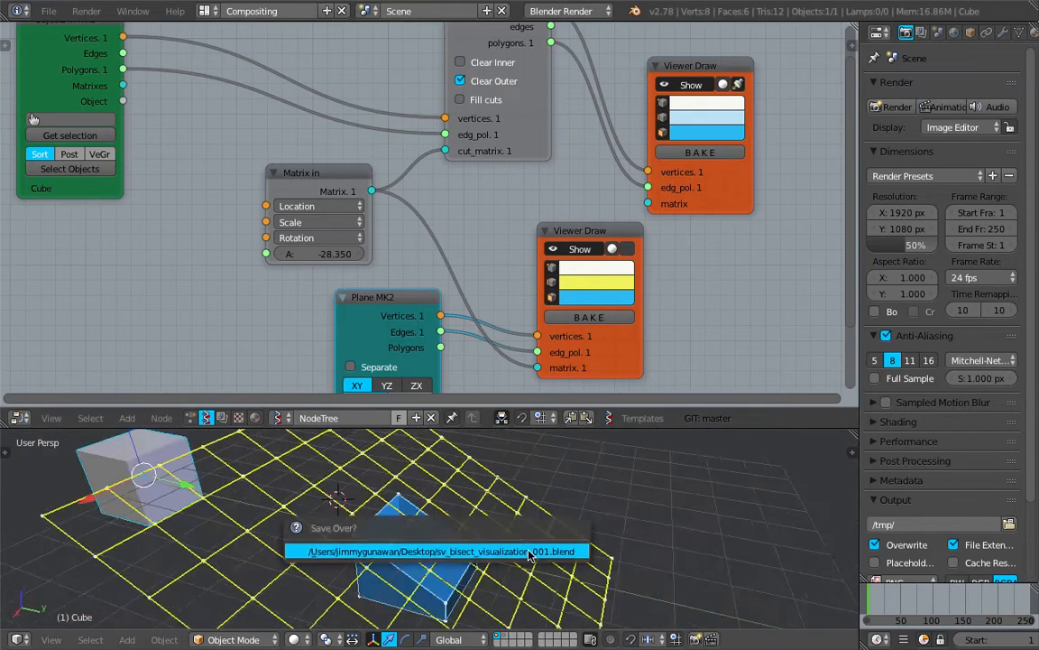
Move the Matrix in and Plane MK2 nodes farther from the Viewer Draw nodes and save over the existing file
scroll(517, 117, "down", 2)
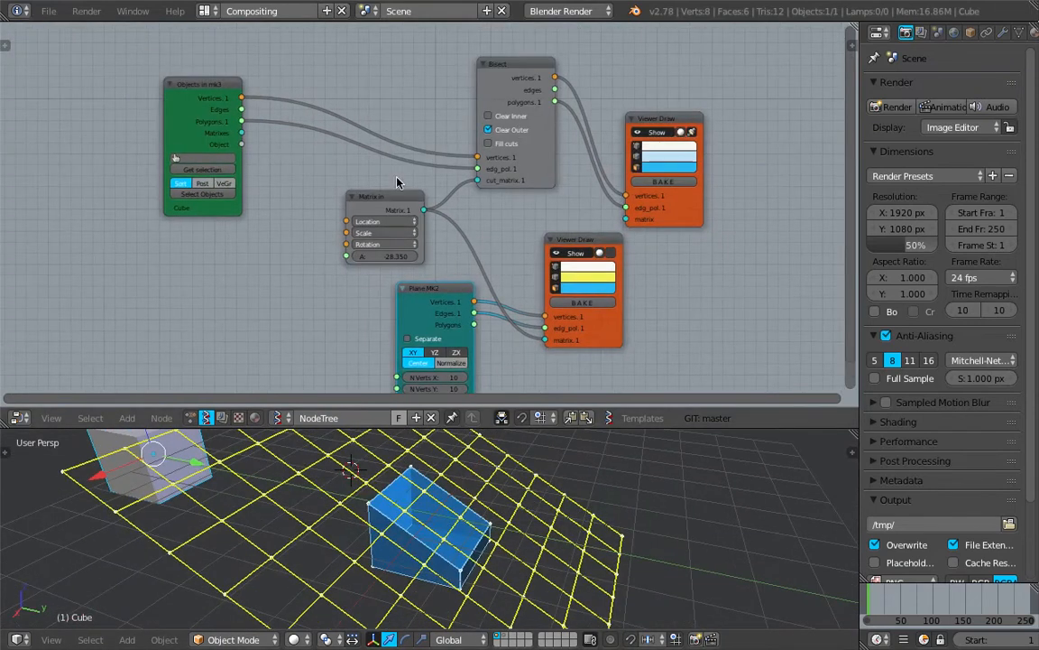
left_click_drag(383, 207, 350, 203)
scroll(379, 217, "up", 2)
middle_click_drag(406, 253, 407, 210)
left_click_drag(443, 260, 376, 275)
middle_click_drag(407, 142, 424, 112)
middle_click_drag(402, 181, 418, 144)
middle_click_drag(486, 620, 505, 505)
key("ctrl+s")
left_click(531, 608)
Nudge the Matrix in node slightly down and save the file again over the existing version
middle_click_drag(497, 187, 407, 266)
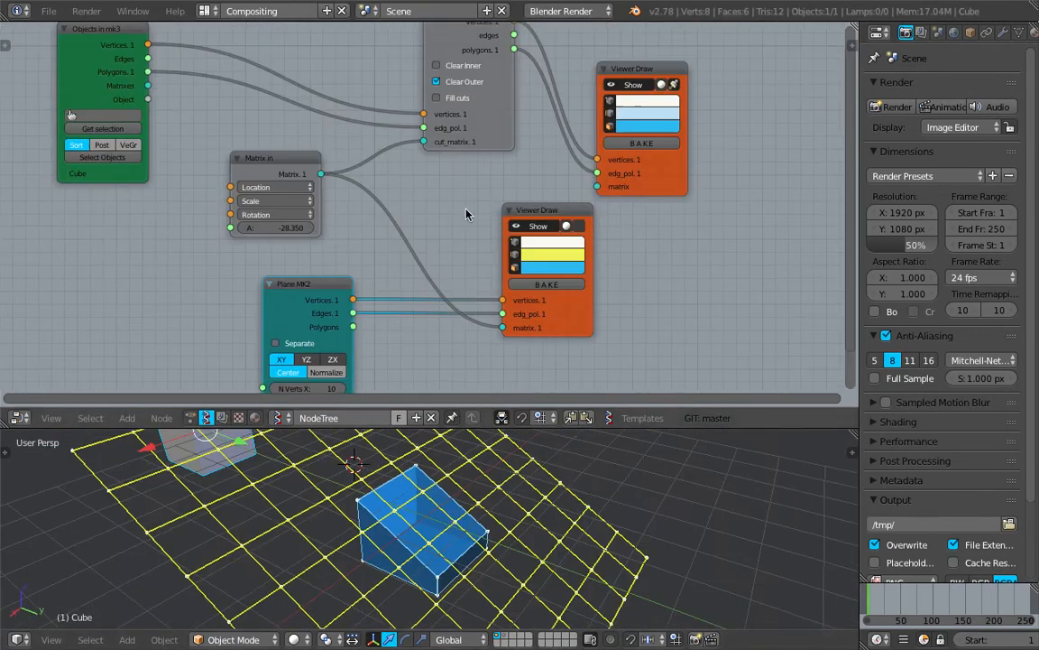
middle_click_drag(596, 81, 598, 150)
key("ctrl+s")
left_click(619, 134)
middle_click_drag(542, 505, 542, 452)
scroll(436, 204, "down", 2)
scroll(437, 204, "up", 1)
middle_click_drag(318, 209, 364, 181)
left_click_drag(362, 150, 362, 160)
scroll(307, 157, "up", 2)
middle_click_drag(540, 105, 571, 107)
key("ctrl+s")
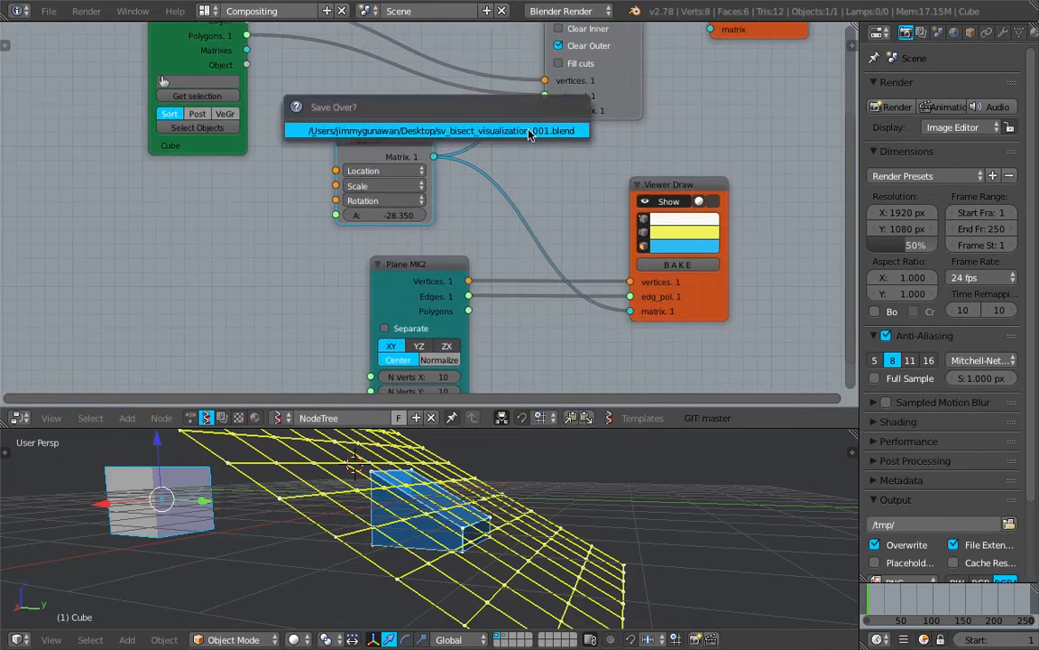
left_click(529, 134)
Add a Matrix Euler node below the Objects in mk3 node
key("shift+a")
left_click(254, 182)
type("matrix")
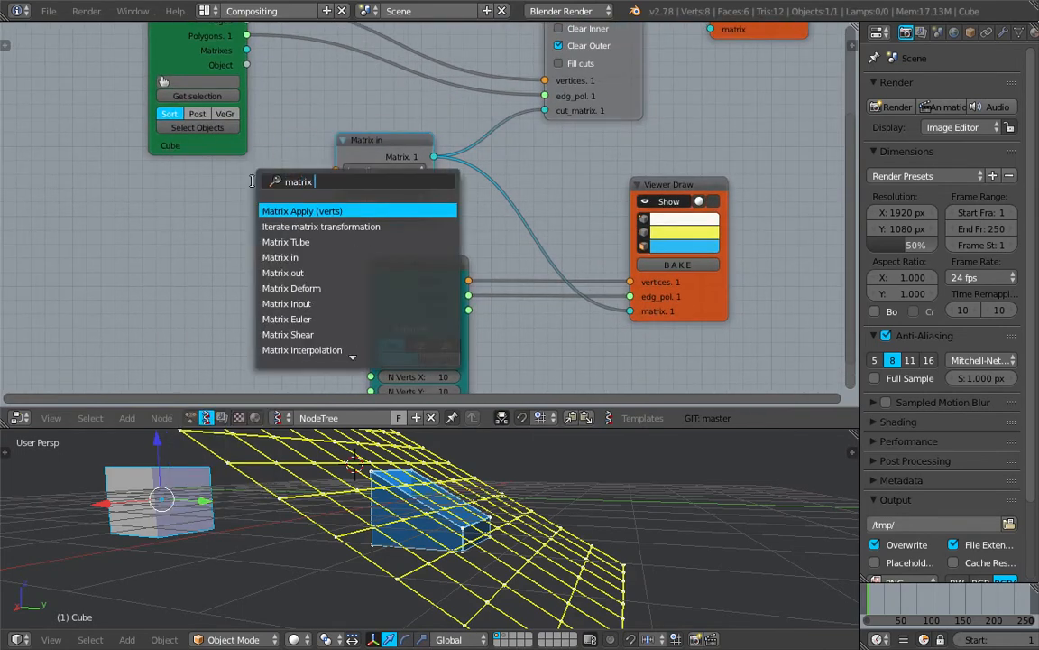
key("Return")
left_click(169, 164)
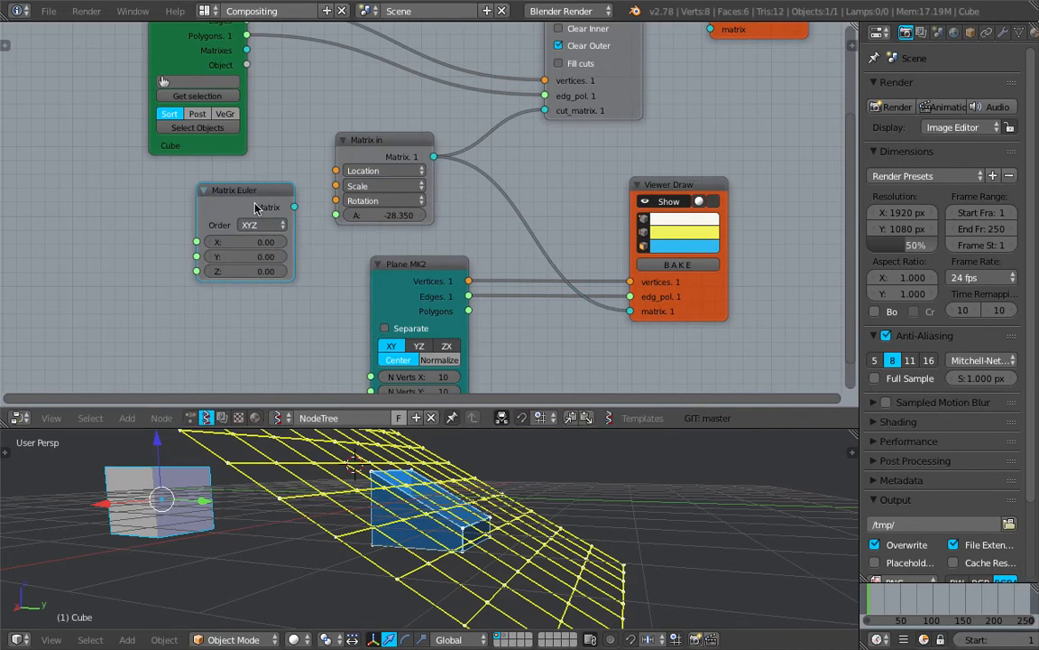
Set the Matrix in A angle to -37.500 and move the node a little away from Matrix Euler
scroll(424, 198, "up", 1)
left_click_drag(383, 216, 282, 236)
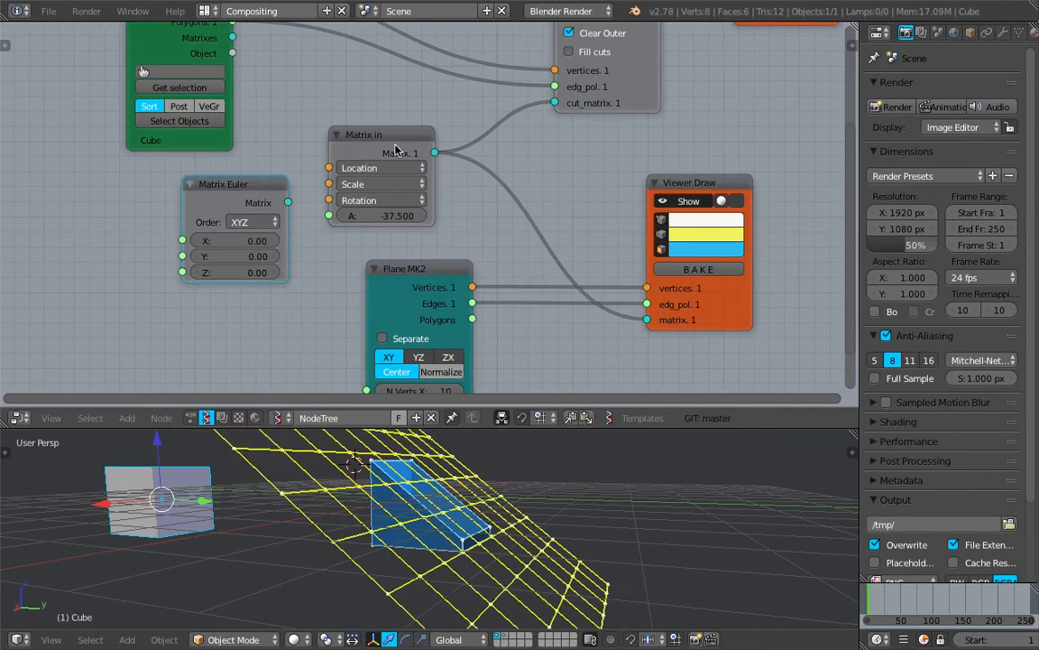
left_click_drag(390, 155, 406, 146)
Link the Matrix Euler output to the plane's Viewer Draw matrix input and the Bisect cut_matrix input, replacing Matrix in
mouse_move(288, 203)
left_mouse_down()
mouse_move(623, 299)
mouse_move(647, 319)
left_mouse_up()
middle_click_drag(587, 437, 523, 524)
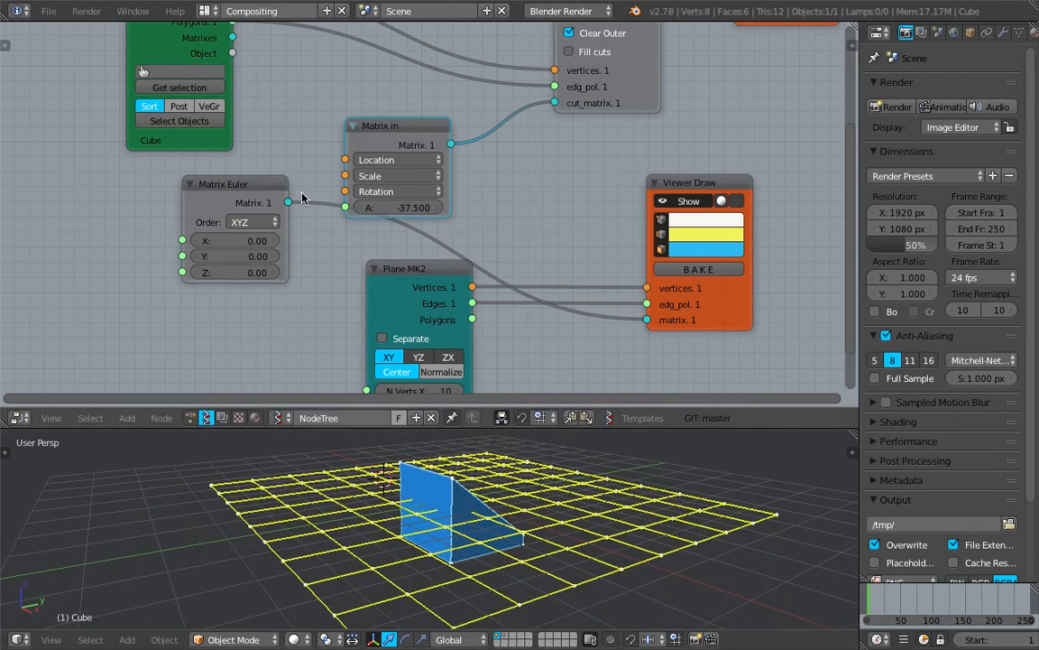
left_click_drag(288, 204, 403, 169)
left_click_drag(554, 113, 554, 105)
Move the disconnected Matrix in node below Matrix Euler and save over the existing file
left_click_drag(410, 130, 176, 324)
middle_click_drag(305, 295, 348, 255)
key("ctrl+s")
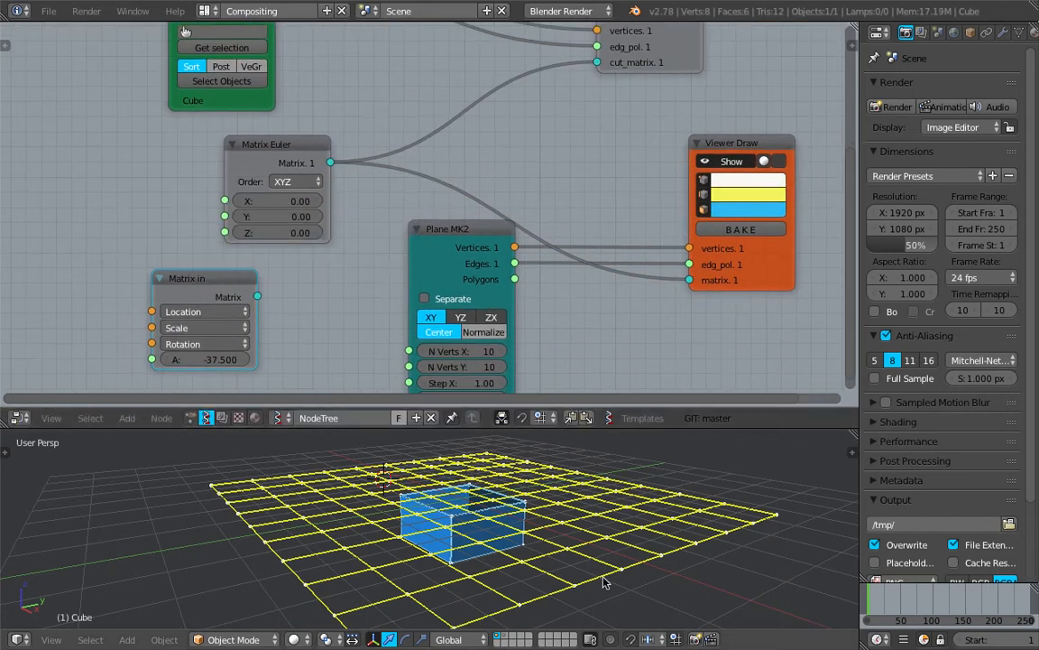
left_click(359, 257)
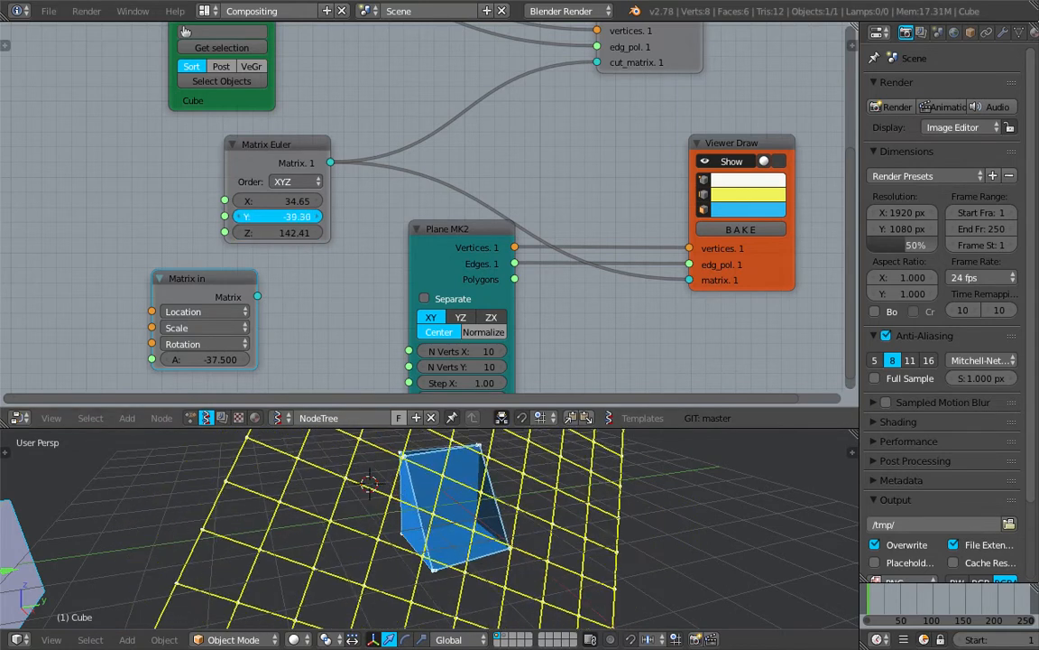
Set the Matrix Euler rotation to X -21.33, Y 0 and Z 0, and save over the existing file
left_click_drag(292, 219, 341, 218)
left_click_drag(264, 233, 230, 200)
type("0")
key("Return")
left_click(286, 217)
type("00")
key("Return")
middle_click_drag(532, 514, 379, 505)
middle_click_drag(596, 72, 451, 289)
key("ctrl+s")
left_click(451, 285)
Compare the Bisect node's Clear Inner, Clear Outer and Fill cuts options, leaving Clear Outer and Fill cuts enabled
left_click(455, 201)
left_click(456, 219)
left_click(464, 202)
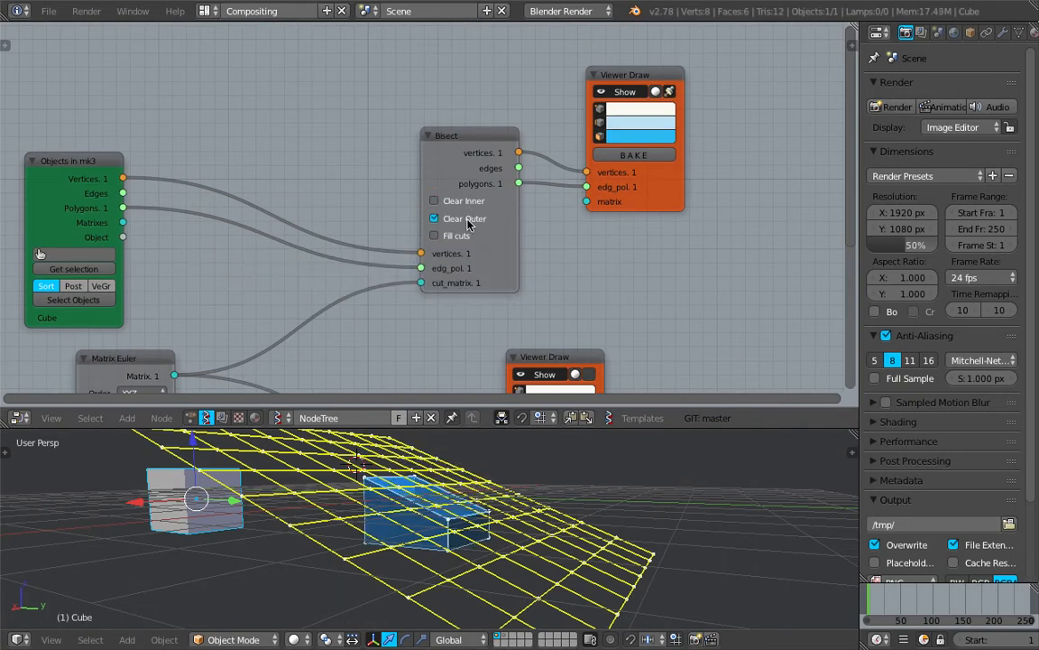
left_click(464, 219)
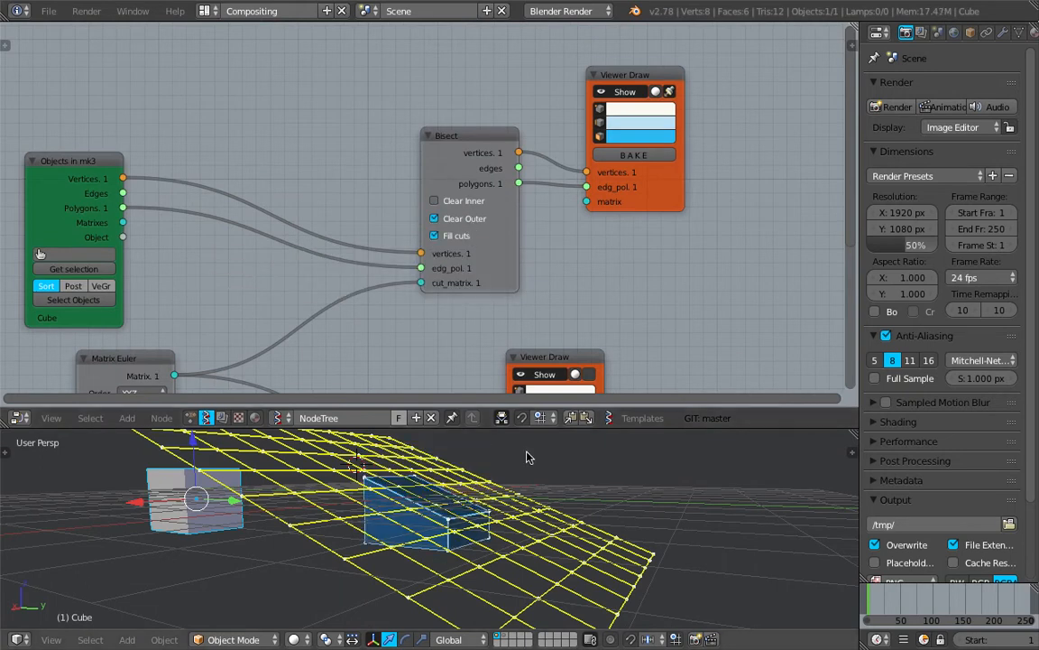
left_click(460, 236)
left_click(463, 236)
left_click(463, 218)
left_click(463, 218)
left_click(463, 235)
Rearrange the Bisect node and its Viewer Draw to make space between them, and make the node editor area taller
left_click_drag(464, 151, 456, 103)
left_click_drag(600, 172, 655, 132)
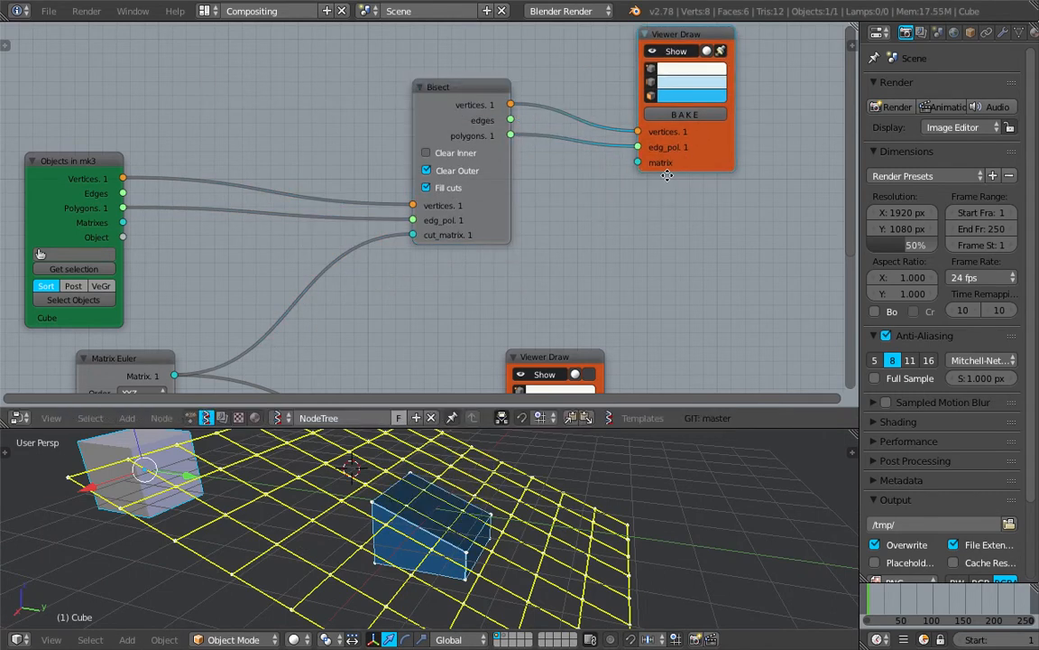
middle_click_drag(618, 153, 505, 191)
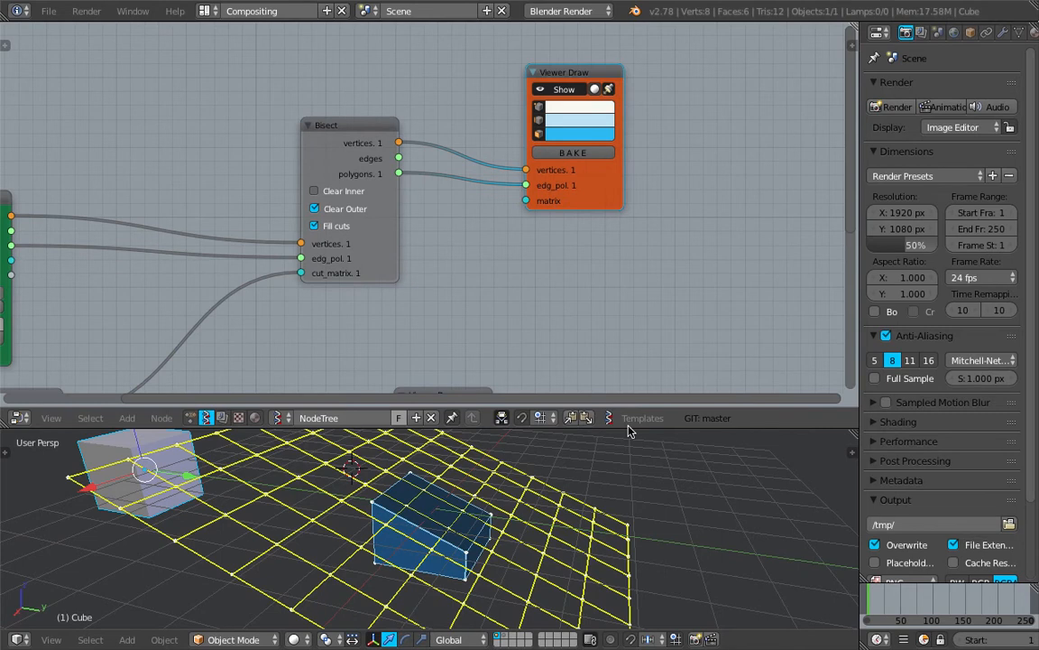
left_click_drag(629, 430, 628, 474)
scroll(516, 234, "down", 1)
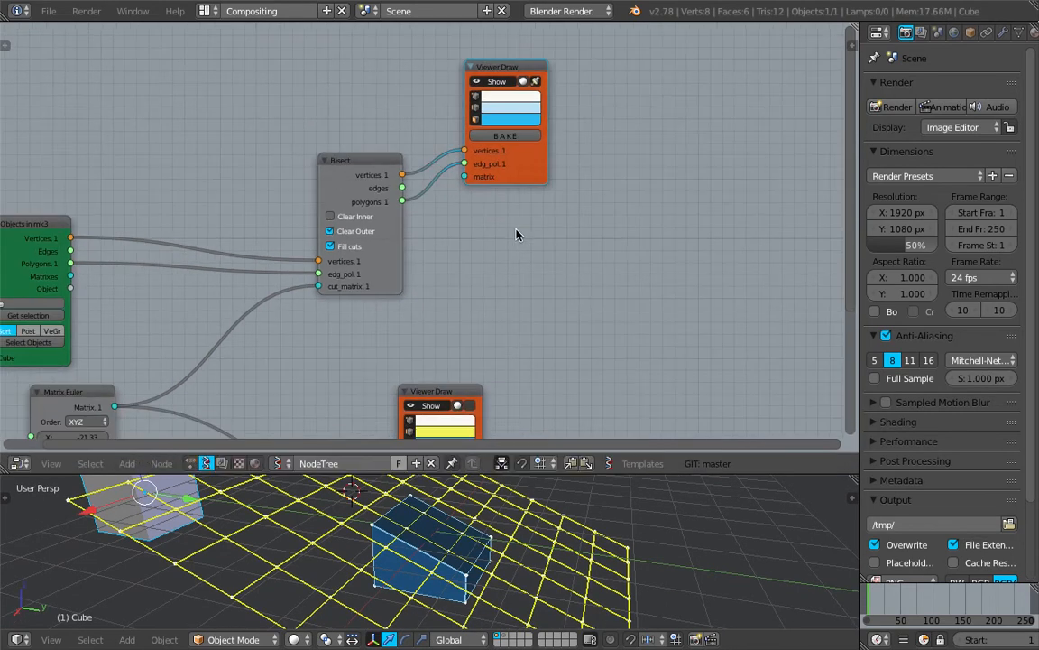
middle_click_drag(516, 235, 615, 225)
left_click_drag(473, 156, 452, 134)
left_click_drag(633, 109, 645, 97)
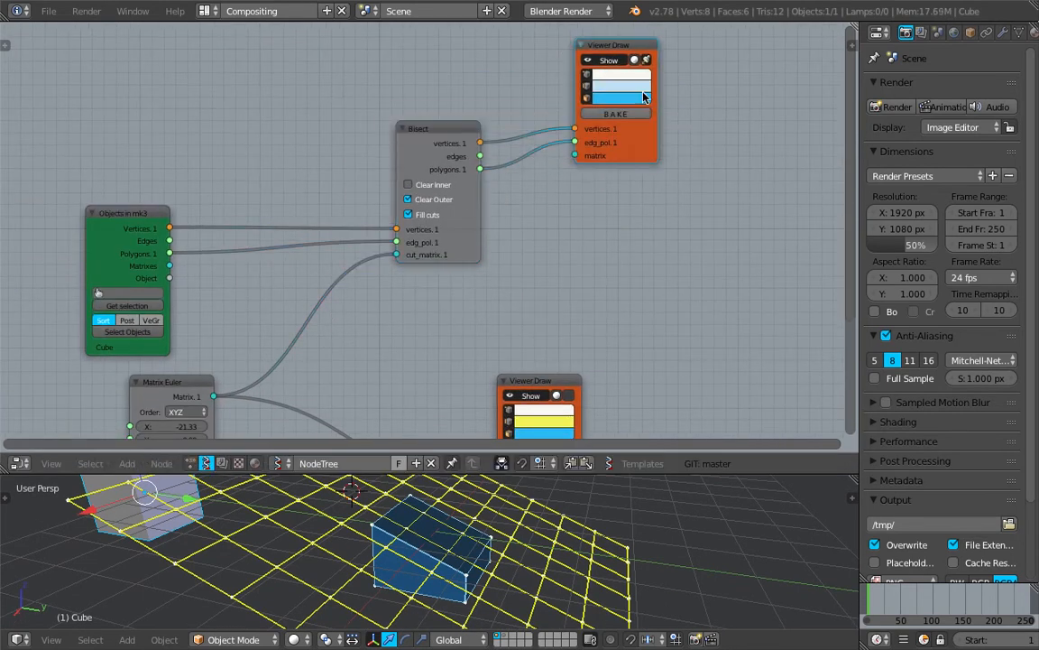
Delete the Viewer Draw node beside Bisect and add a Viewer BMesh node in its place
key("x")
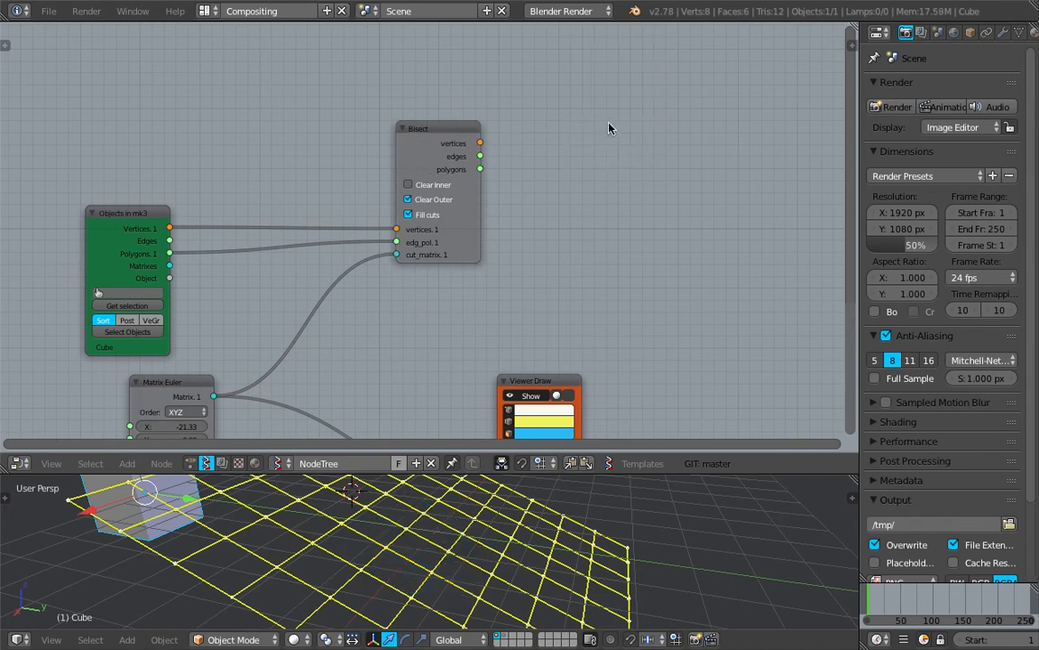
key("space")
type("bmes")
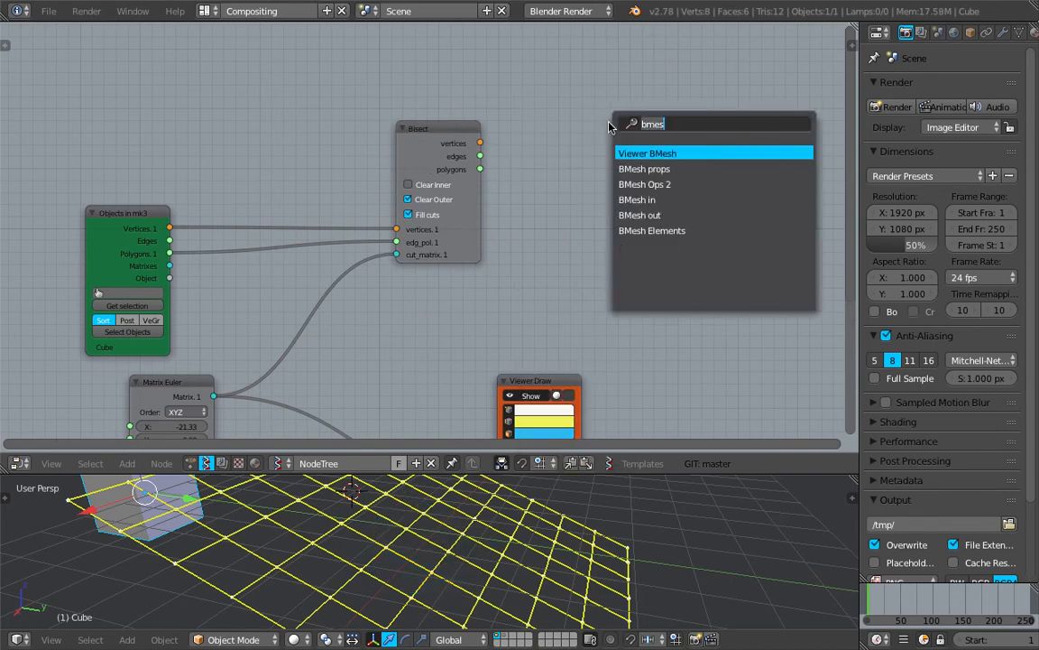
key("Return")
left_click(586, 34)
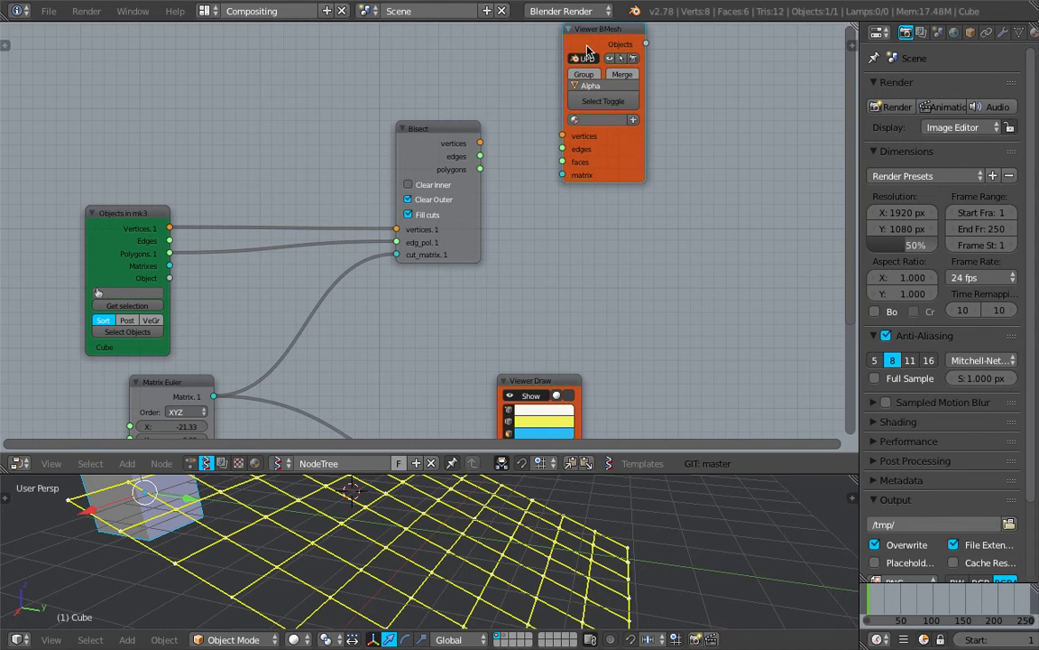
Duplicate the Viewer BMesh and Bisect nodes, placing the copies below the originals and moving the original Bisect up
key("shift+d")
left_click(730, 188)
left_click_drag(453, 151, 442, 77)
key("shift+d")
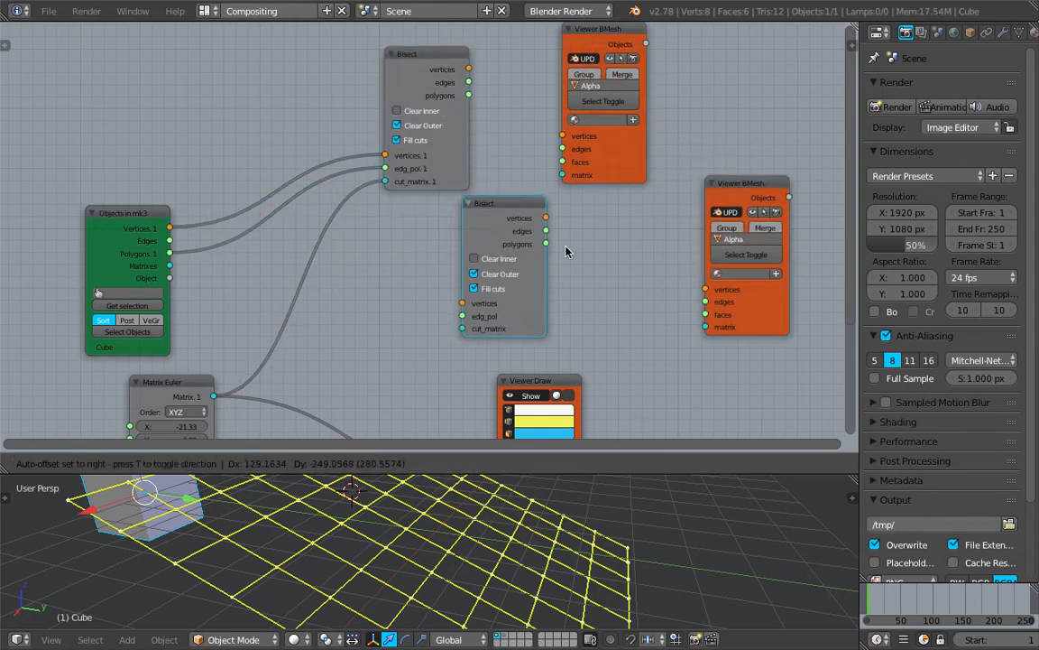
Connect the object's vertices and polygons and the Matrix Euler to the second Bisect, enabling Clear Inner and disabling Clear Outer
left_click_drag(169, 228, 511, 325)
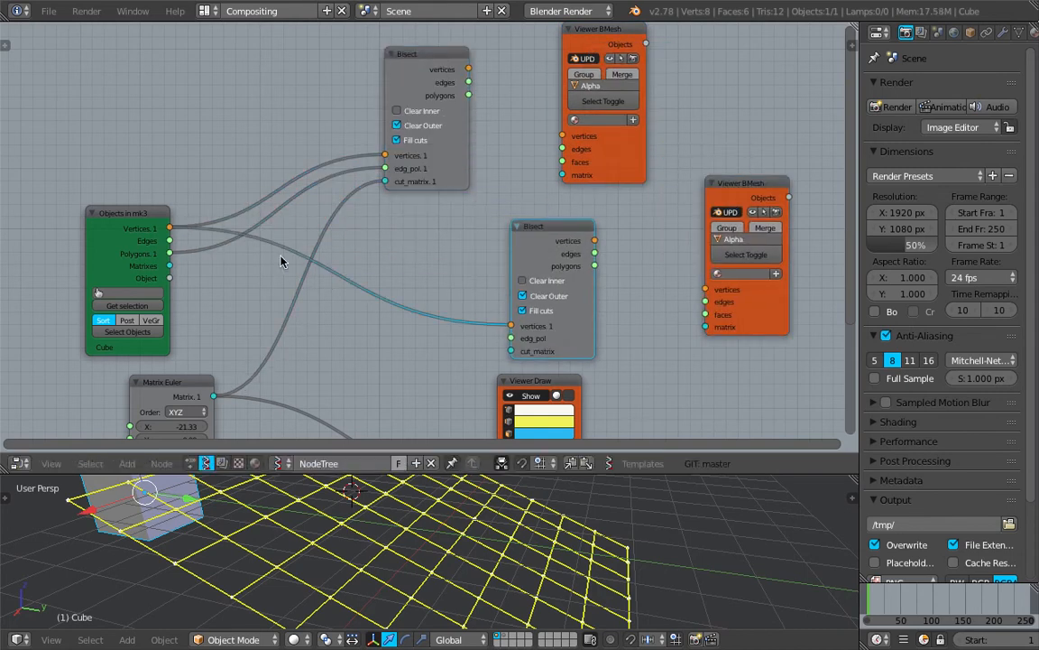
left_click_drag(170, 253, 214, 397)
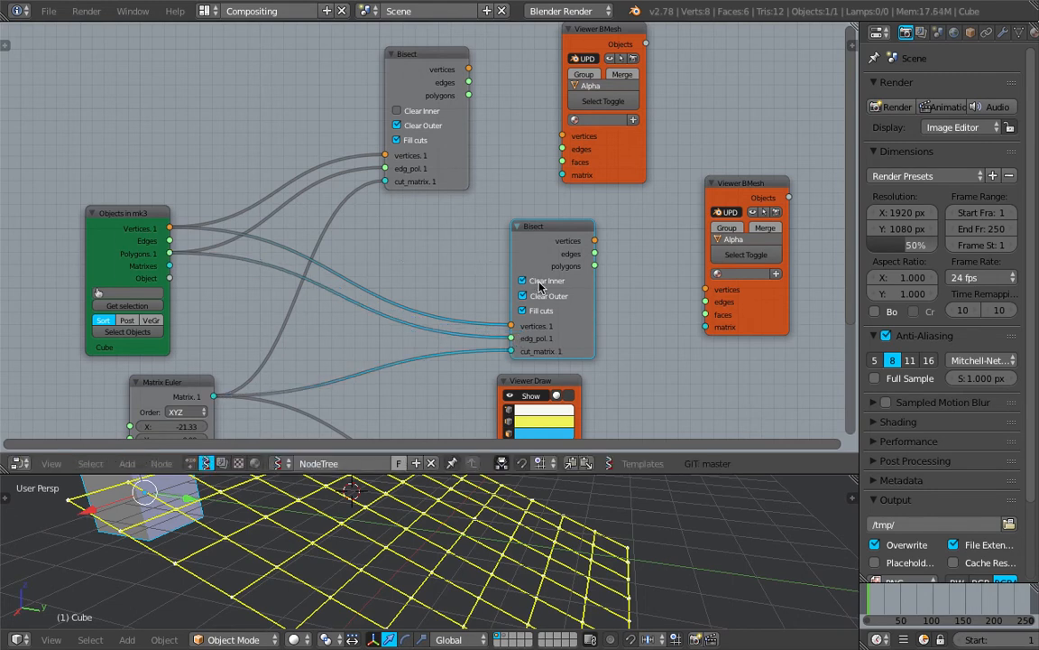
middle_click_drag(498, 286, 397, 288)
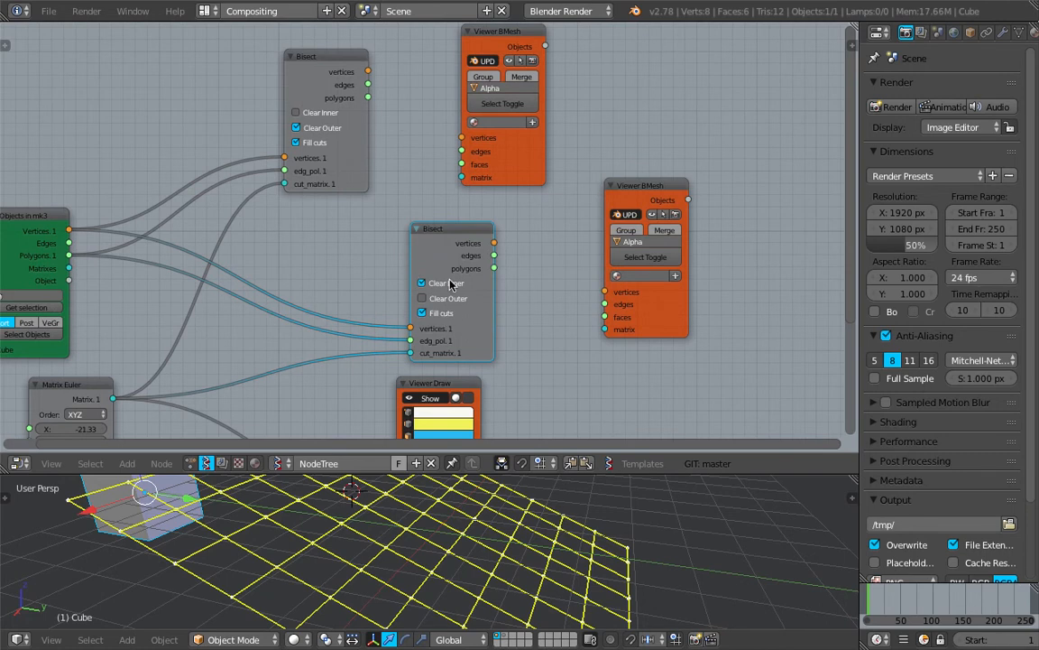
Wire each Bisect's vertices and polygons into its own Viewer BMesh, and name the second viewer's mesh Beta
left_click_drag(368, 71, 462, 236)
left_click_drag(335, 57, 385, 56)
left_click_drag(448, 248, 605, 317)
left_click_drag(418, 70, 462, 164)
middle_click_drag(611, 535, 551, 508)
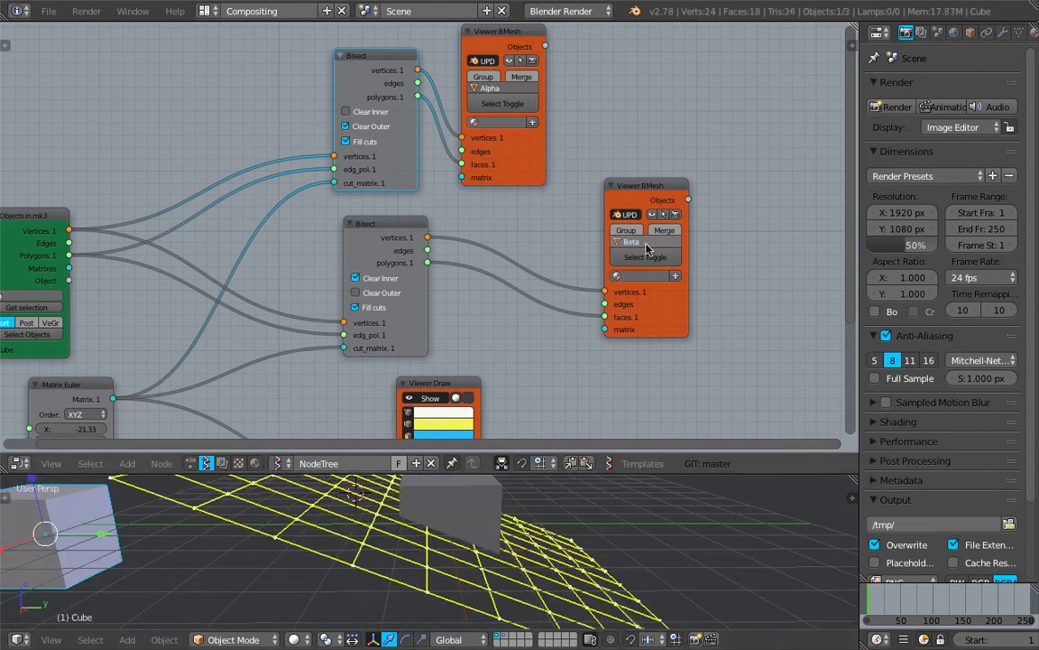
Move the timeline to frame 84 and save over sv_bisect_visualization_001.blend
left_click(922, 601)
middle_click_drag(623, 564, 610, 529)
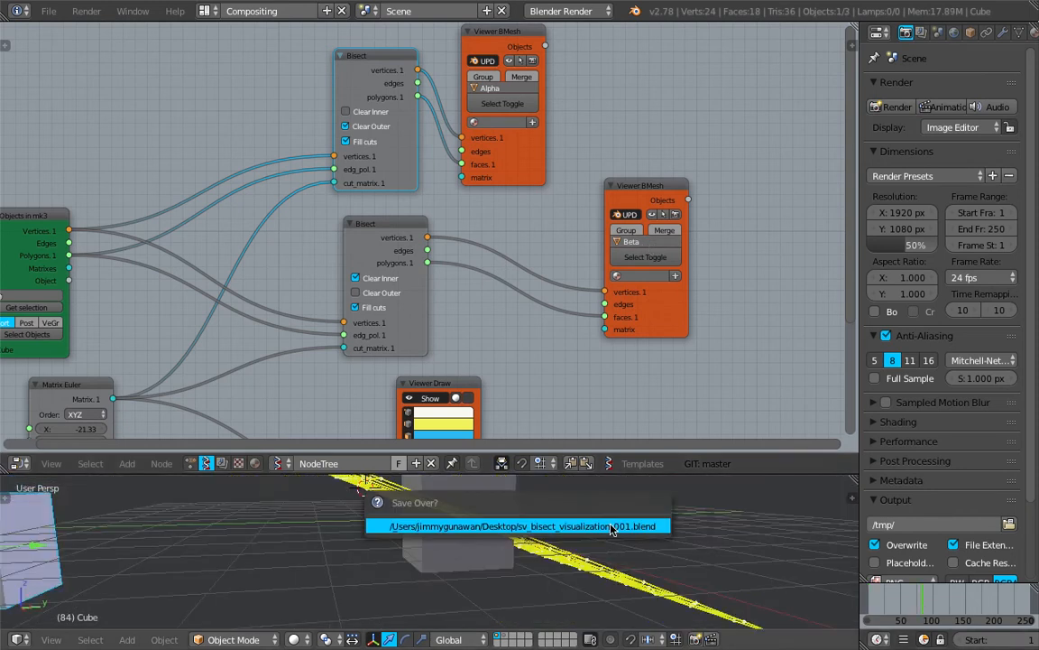
middle_click_drag(571, 264, 553, 254)
Give the upper cut piece, Beta_0, a material named CutA with a red diffuse colour
right_click(511, 504)
right_click(493, 534)
middle_click_drag(492, 526, 473, 568)
right_click(470, 525)
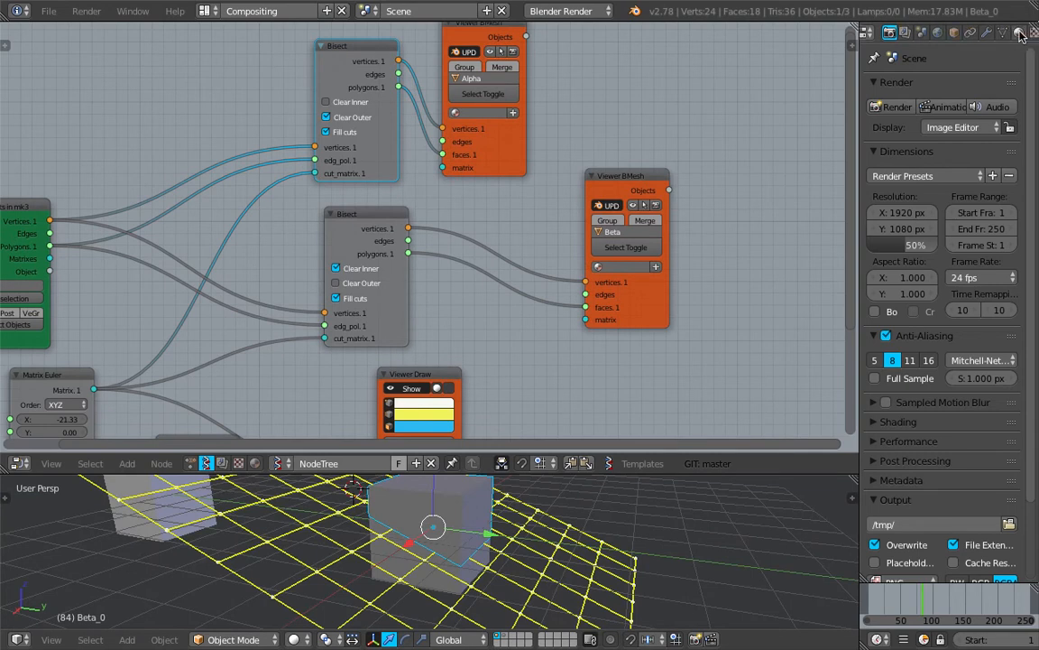
left_click(1018, 32)
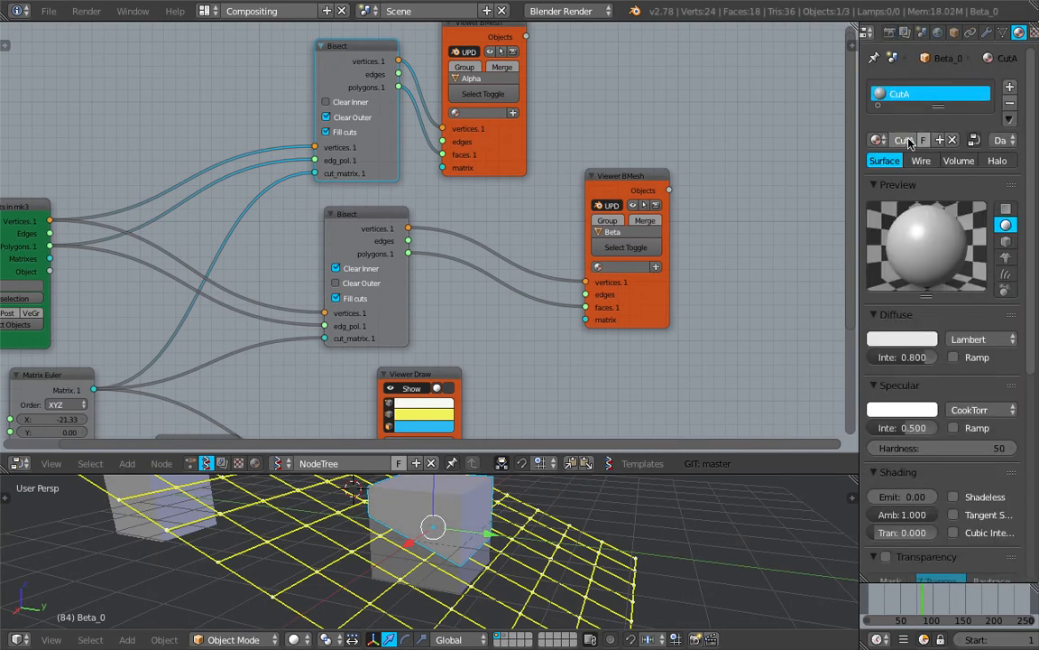
left_click(900, 339)
left_click(907, 176)
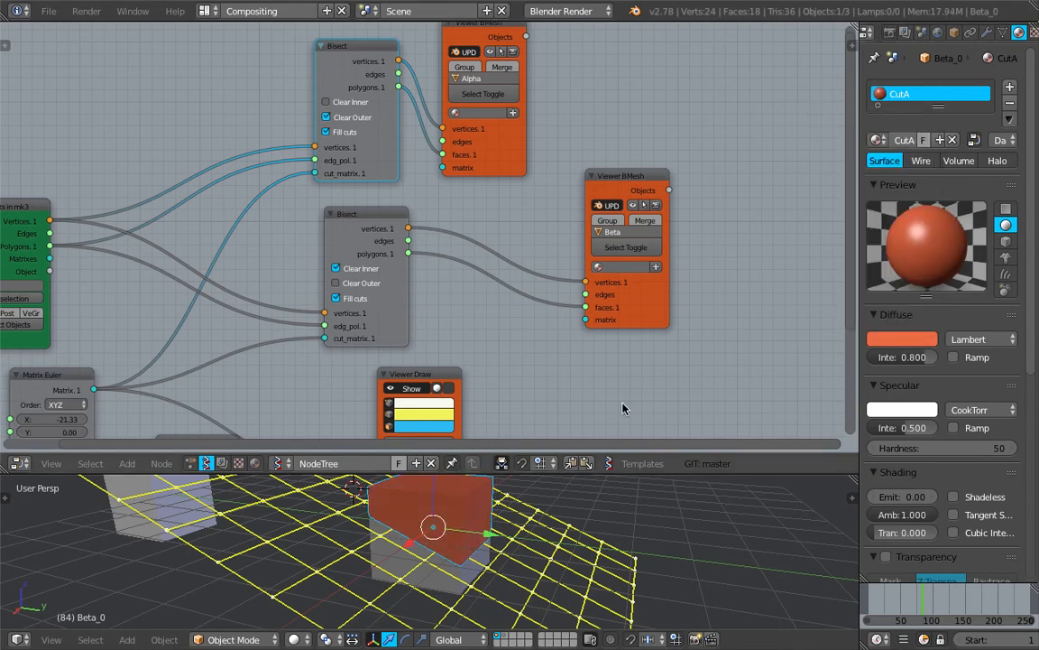
left_click(880, 340)
left_click_drag(861, 210, 841, 231)
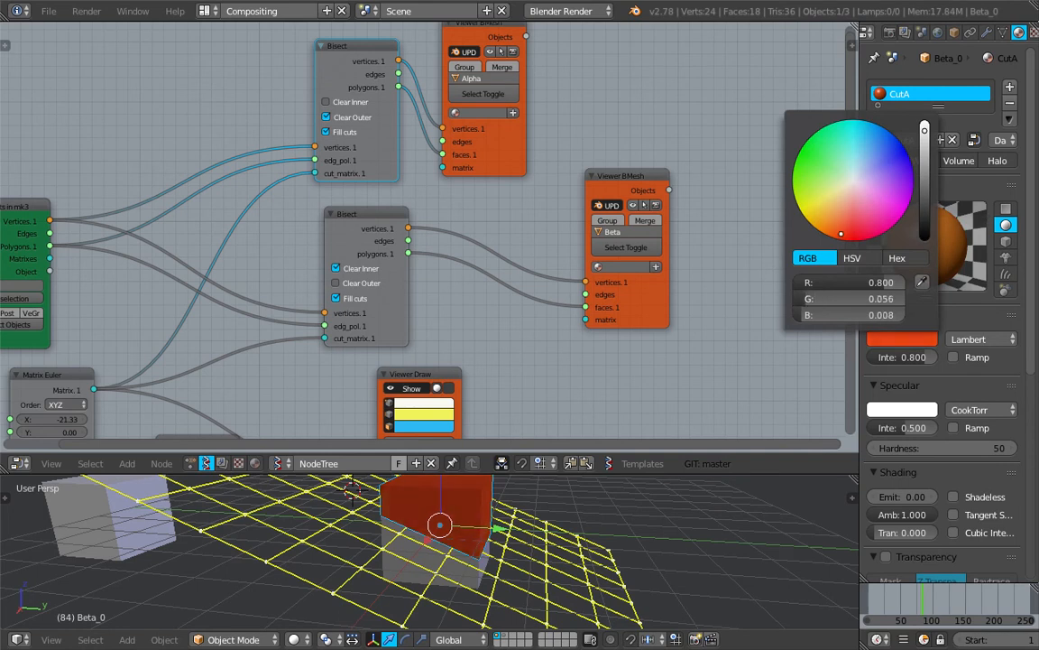
Give the lower cut piece, Alpha_0, a new material named CutB with a blue diffuse colour
middle_click_drag(686, 559, 643, 508)
middle_click_drag(450, 575, 464, 559)
right_click(463, 559)
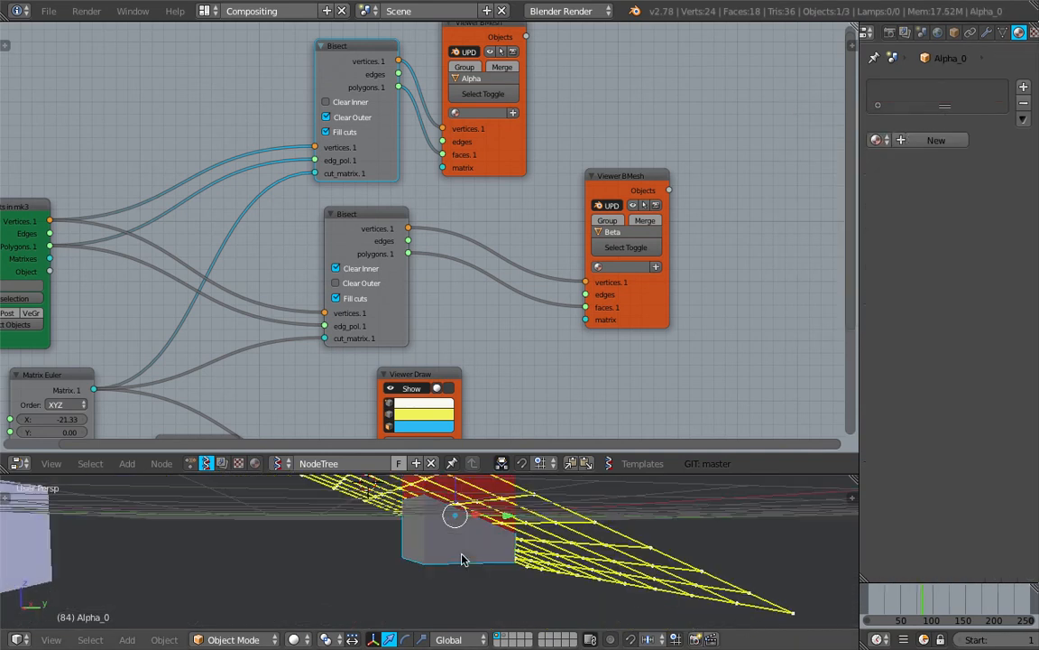
left_click(956, 142)
left_click(908, 341)
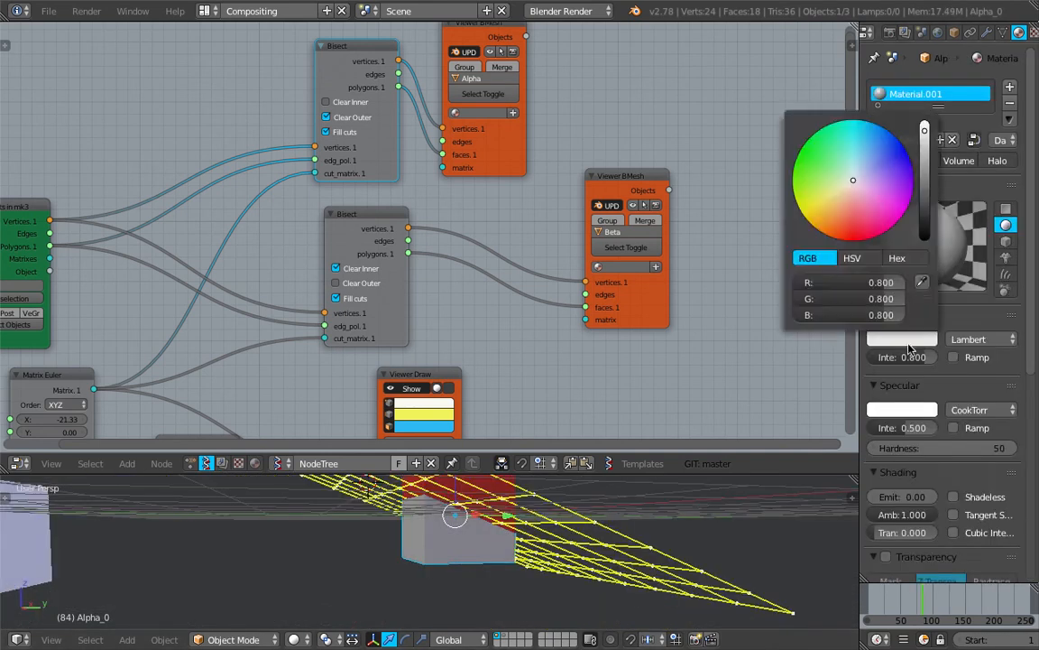
left_click_drag(852, 180, 873, 153)
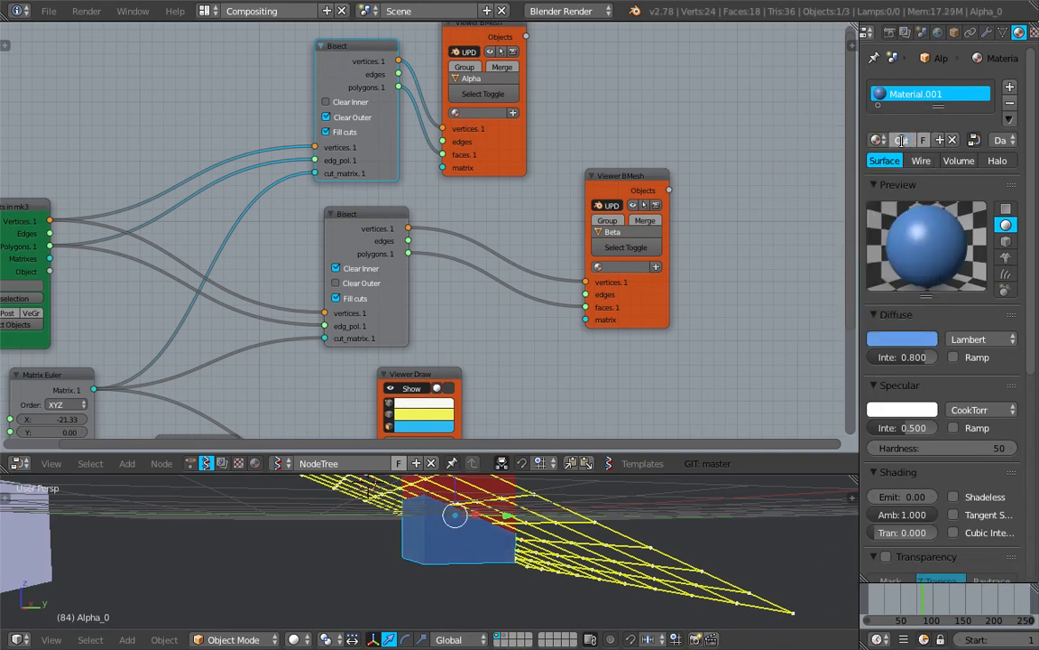
Assign the CutA material in the Beta Viewer BMesh node and CutB in the Alpha one
left_click(608, 267)
left_click(614, 284)
left_click(469, 114)
left_click(482, 142)
Set the Matrix Euler X rotation to -167.34 to tilt the cutting plane
middle_click_drag(627, 564, 561, 548)
middle_click_drag(137, 352, 259, 276)
left_click_drag(171, 343, 27, 343)
middle_click_drag(352, 500, 478, 521)
middle_click_drag(460, 210, 424, 221)
left_click(424, 219)
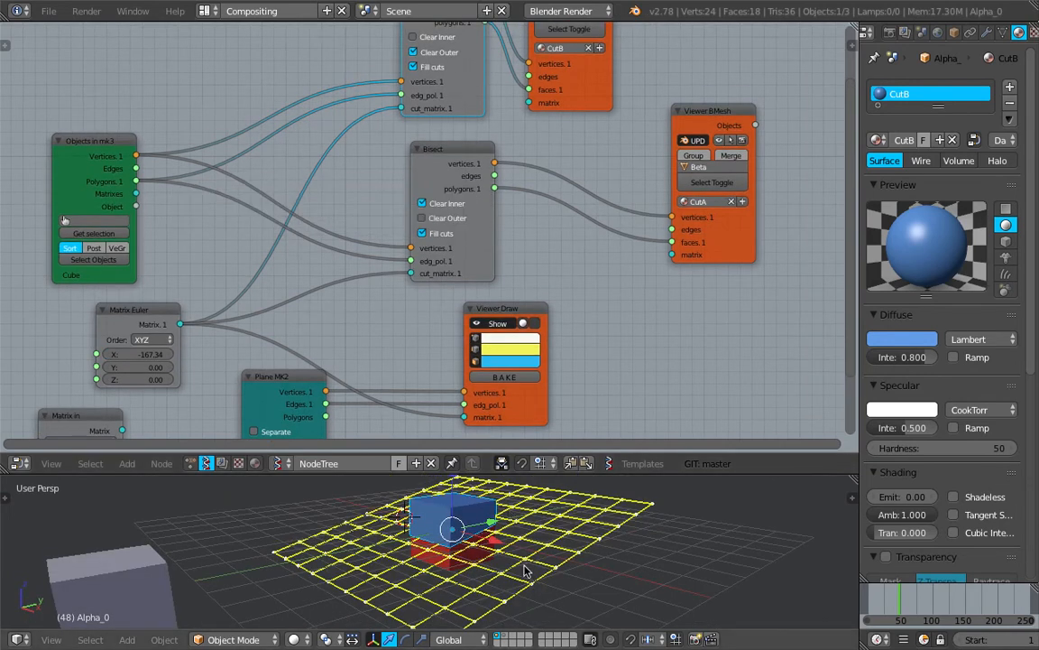
Select the red and blue cut pieces together and duplicate them, placing the copies well away from the cutting plane
middle_click_drag(523, 566, 474, 550)
right_click(468, 551)
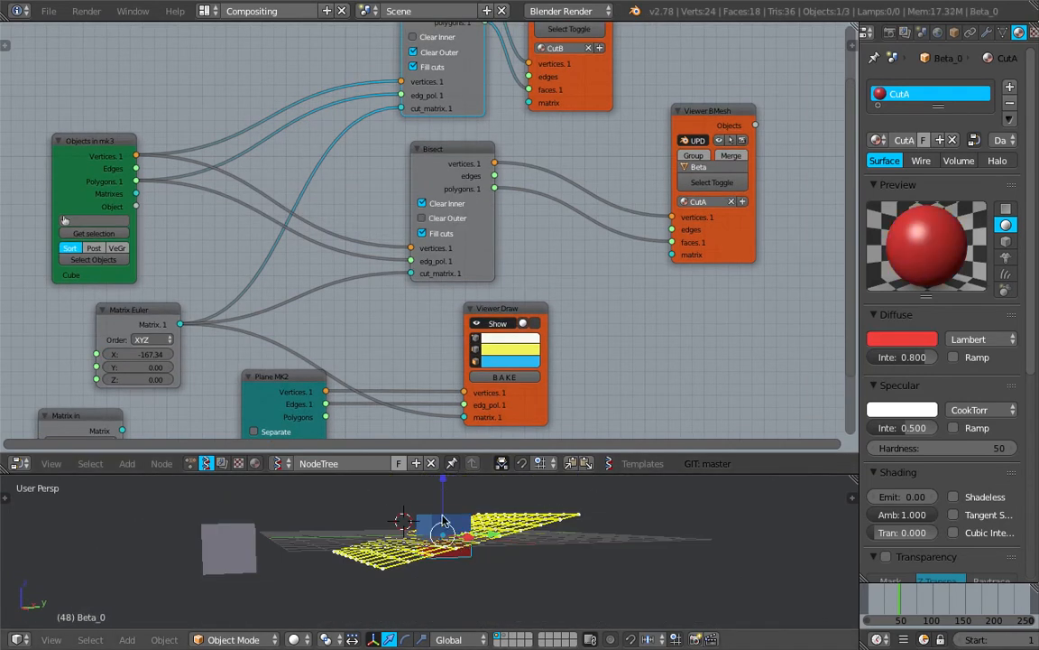
right_click(442, 521, "shift")
key("shift+d")
left_click(631, 537)
middle_click_drag(631, 538, 492, 553)
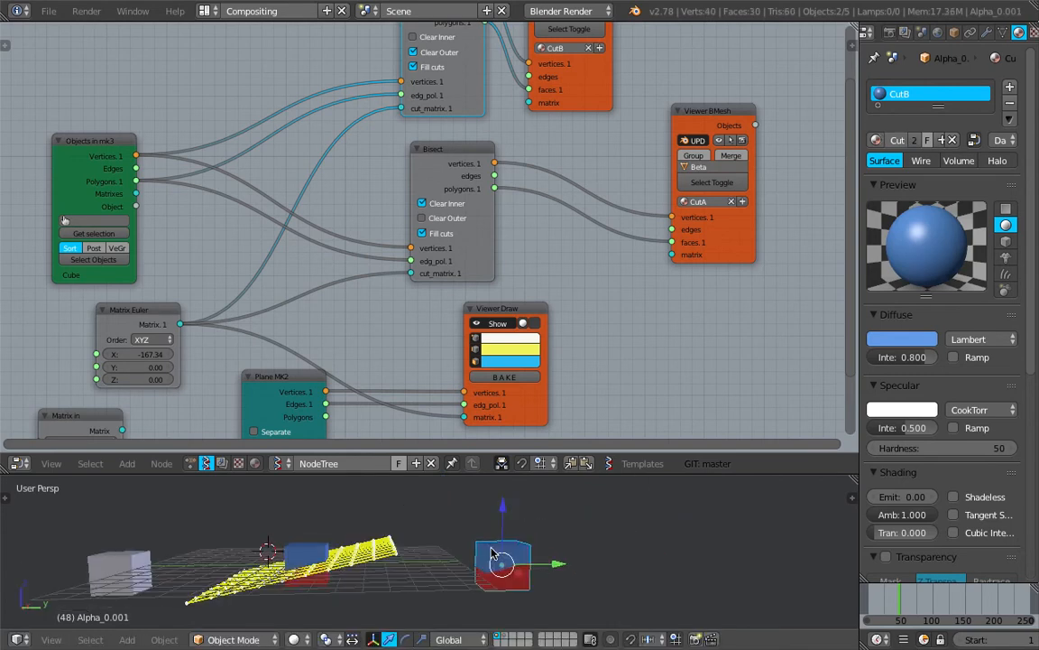
Freely rotate the duplicated blue and red pieces with trackball rotation, and save over the existing file
key("r")
key("r")
left_click(486, 489)
right_click(495, 566)
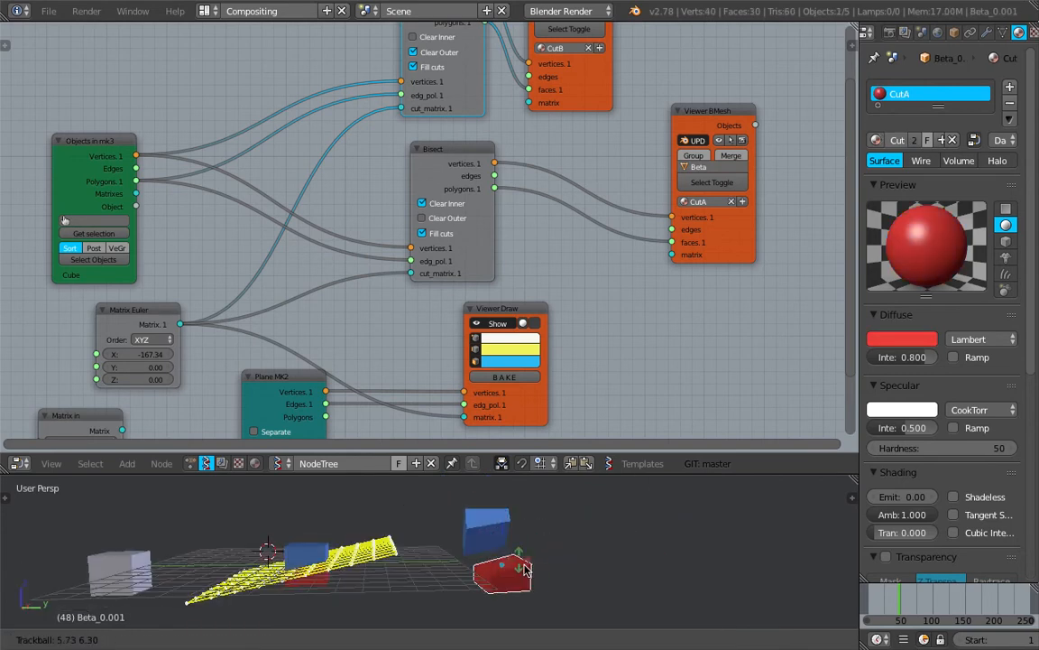
middle_click_drag(494, 567, 538, 494)
key("ctrl+s")
left_click(539, 534)
Try a Matrix Euler X rotation of -147.72, and settle on -166.20
scroll(524, 229, "down", 1)
scroll(524, 229, "up", 2)
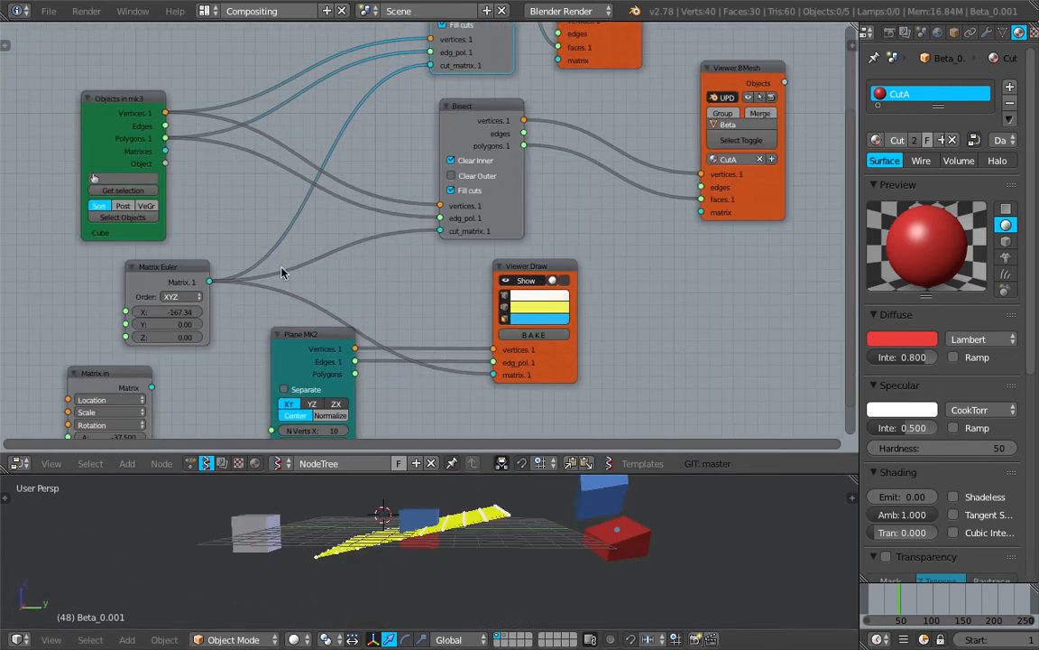
left_click_drag(167, 311, 203, 312)
middle_click_drag(31, 312, 296, 259)
scroll(351, 356, "up", 1)
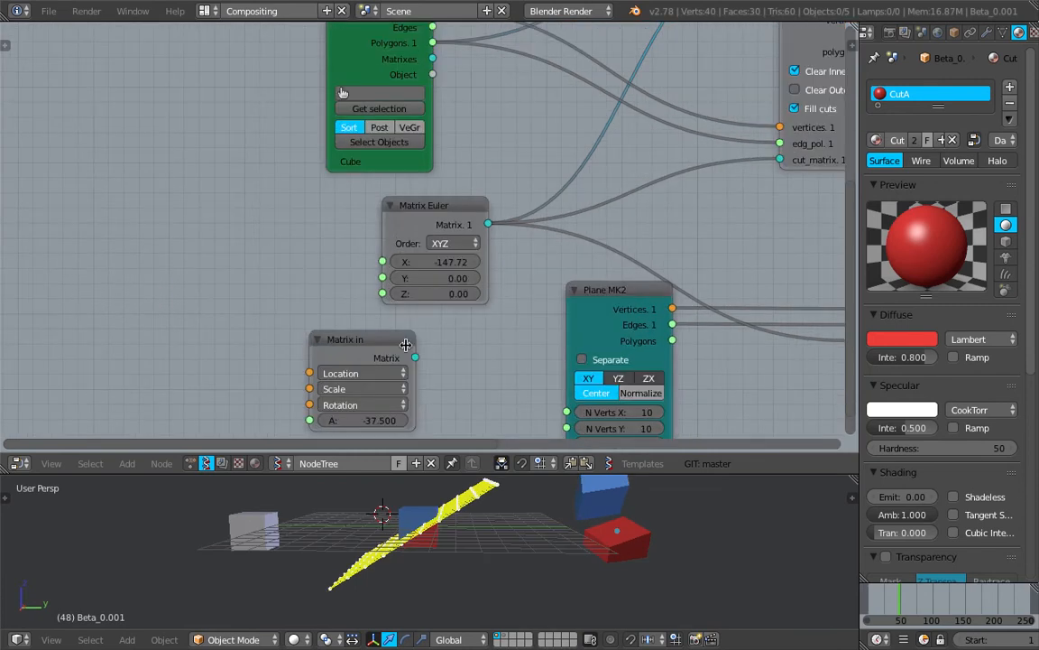
middle_click_drag(532, 550, 390, 534)
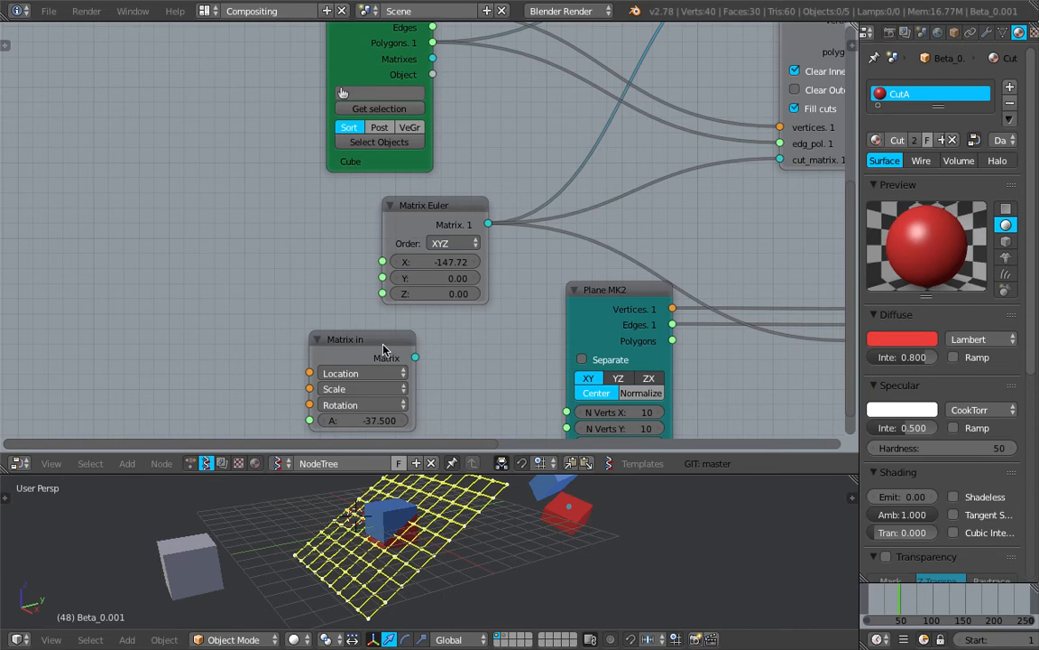
left_click_drag(437, 261, 186, 183)
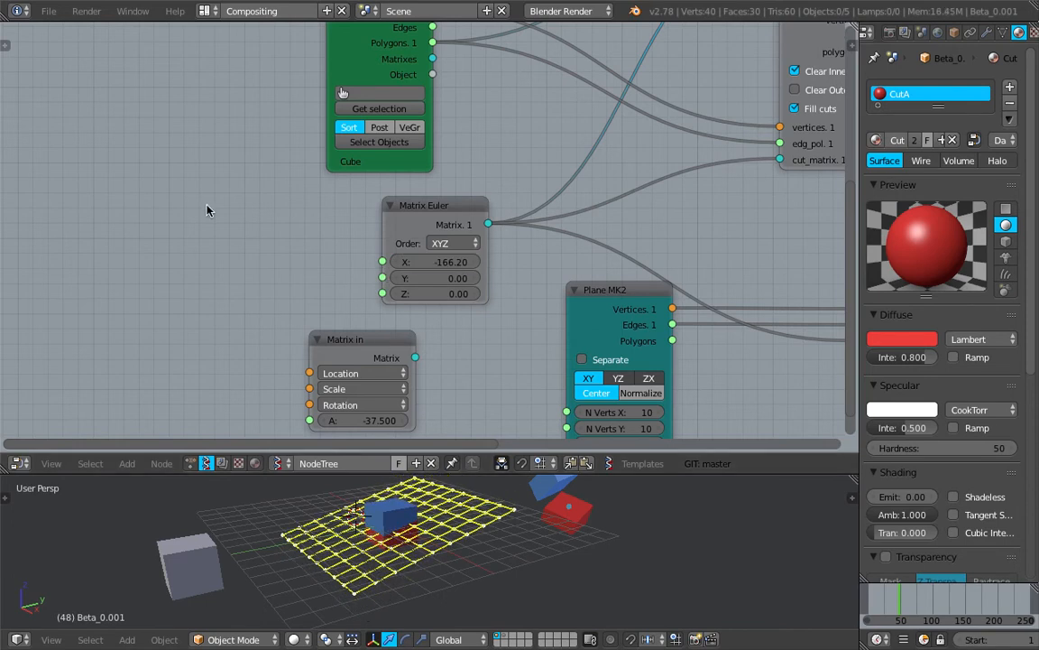
key("shift+a")
left_click(188, 203)
type("range n")
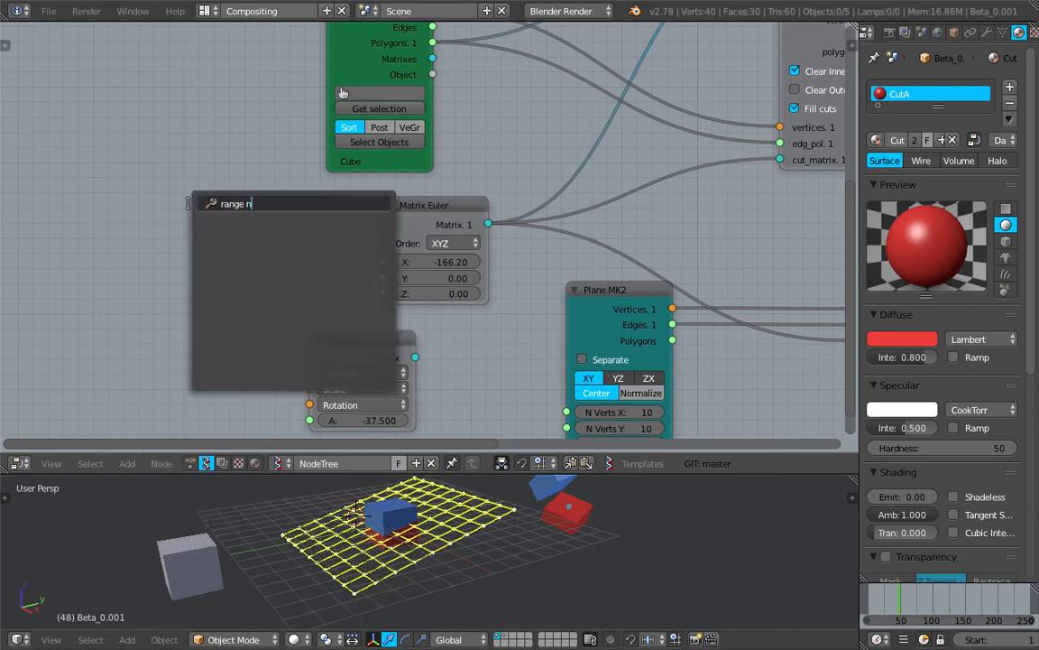
key("Escape")
Save the file under the incremented name sv_bisect_visualization_002.blend on the Desktop
scroll(436, 197, "down", 2)
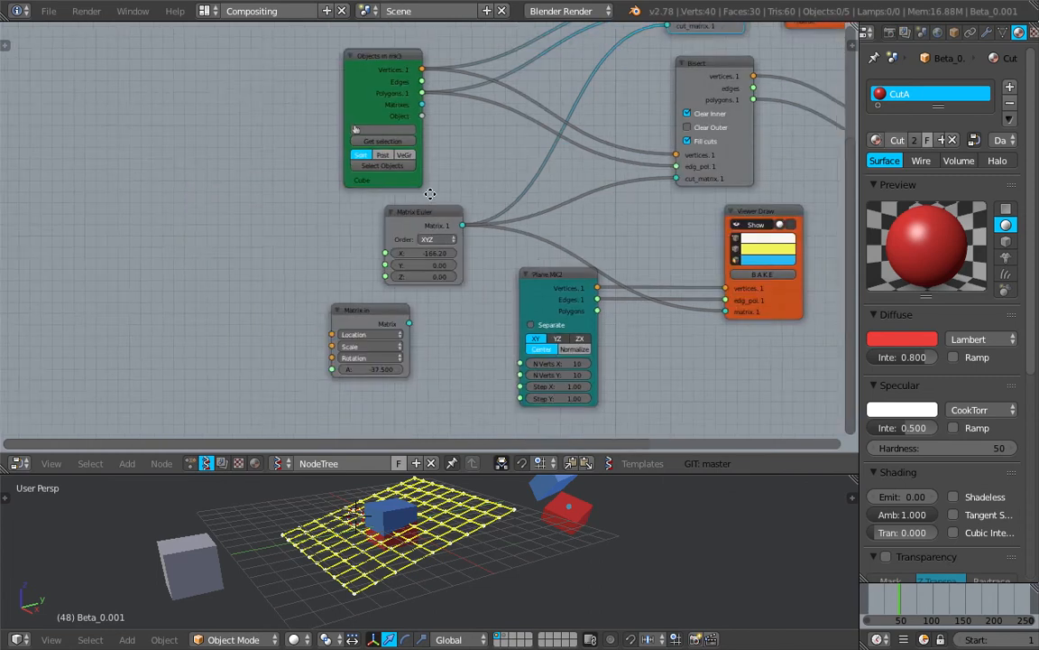
middle_click_drag(436, 197, 228, 231)
scroll(547, 179, "down", 1)
left_click(49, 12)
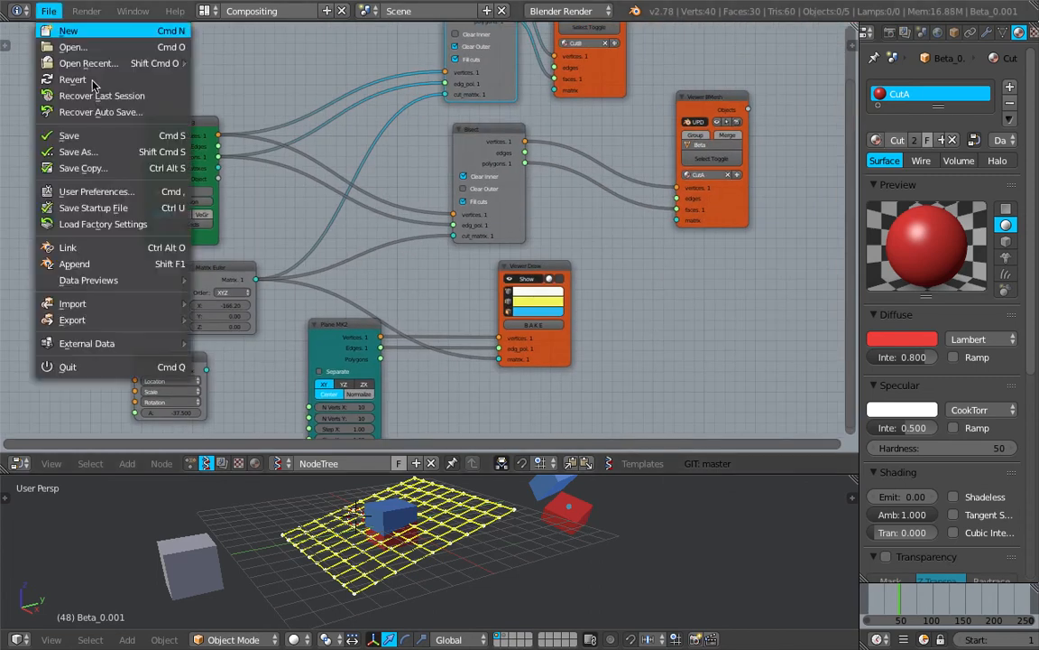
left_click(101, 151)
left_click(920, 73)
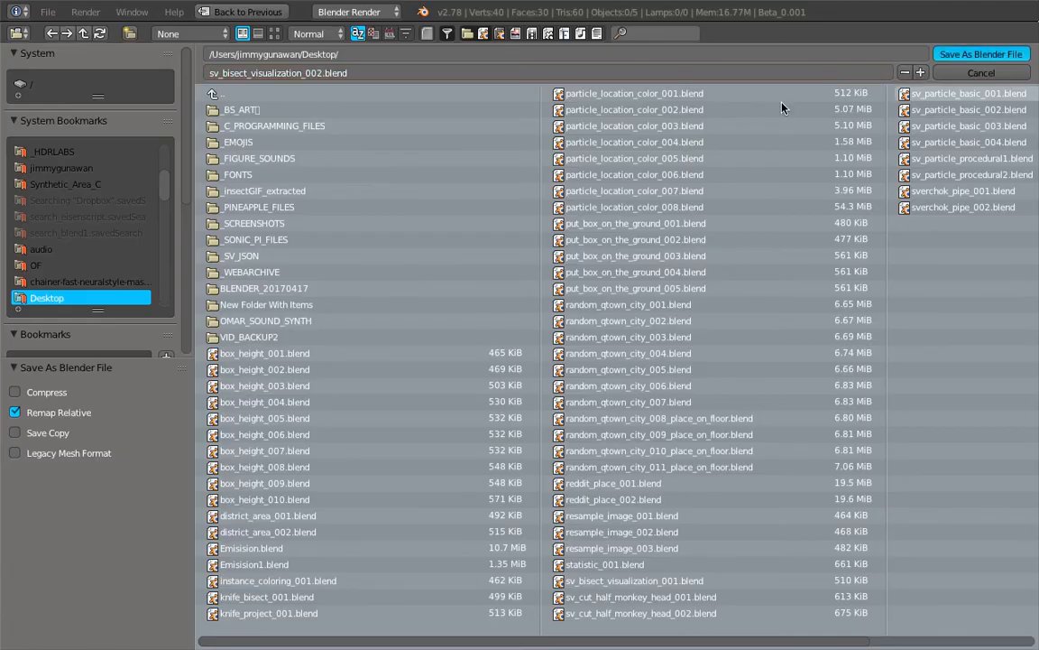
key("Return")
Move the Beta Viewer BMesh node next to its Bisect and shift the Matrix Euler node slightly
left_click_drag(656, 129, 530, 148)
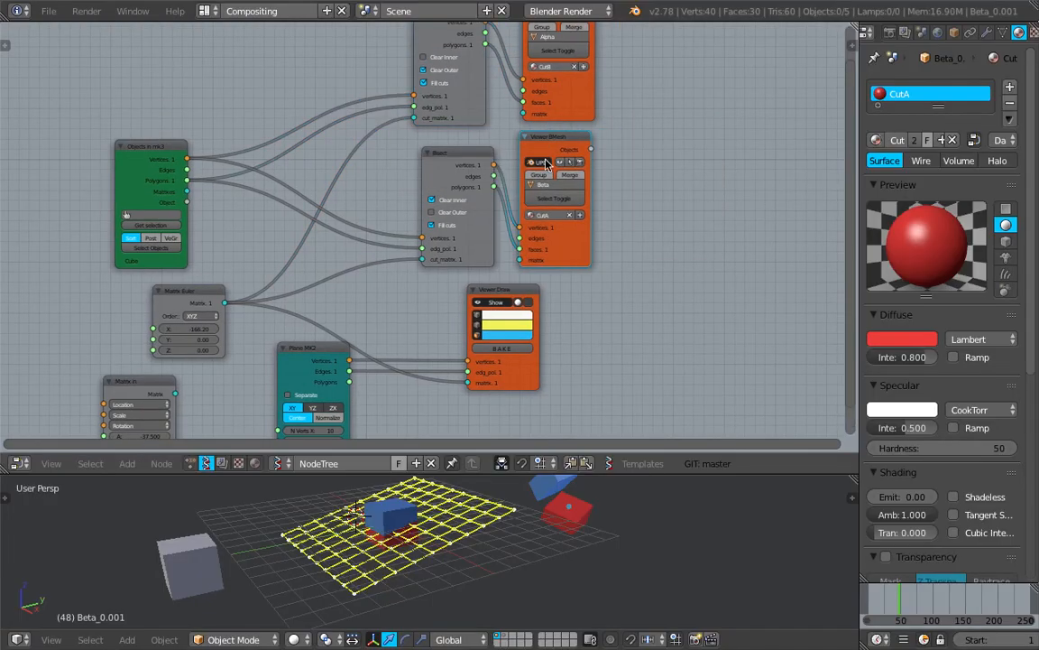
middle_click_drag(563, 155, 556, 168)
scroll(637, 207, "down", 3, "shift")
scroll(402, 219, "left", 2, "ctrl")
scroll(361, 216, "down", 2, "shift")
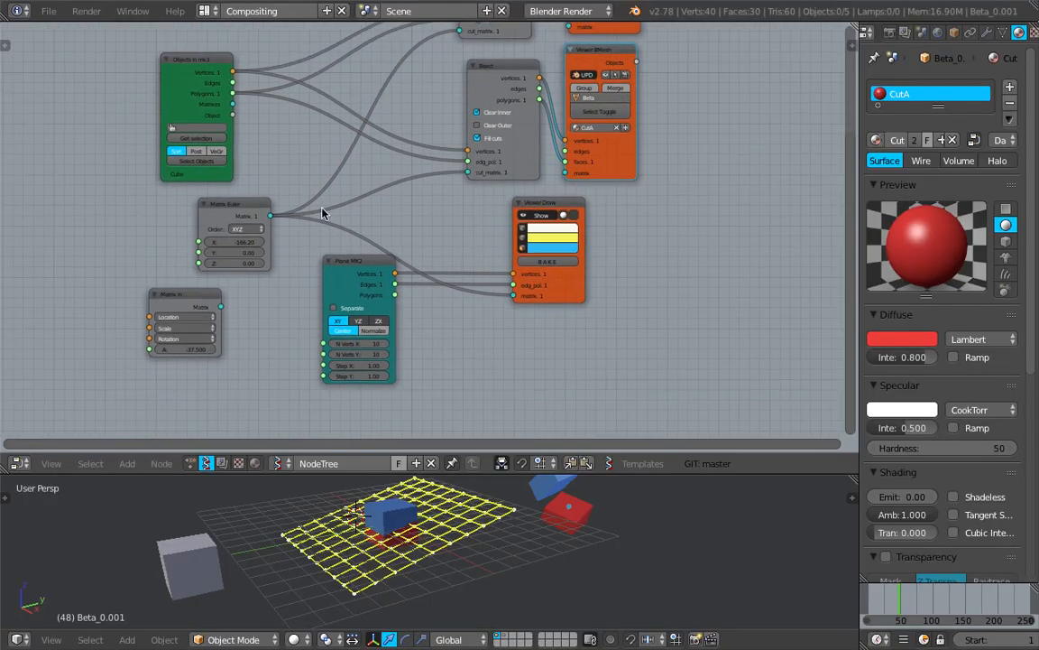
left_click_drag(243, 212, 220, 212)
Duplicate the Bisect and Matrix Euler nodes into empty space and connect the copied matrix to the new Bisect's cut_matrix
left_click(494, 81)
key("shift+d")
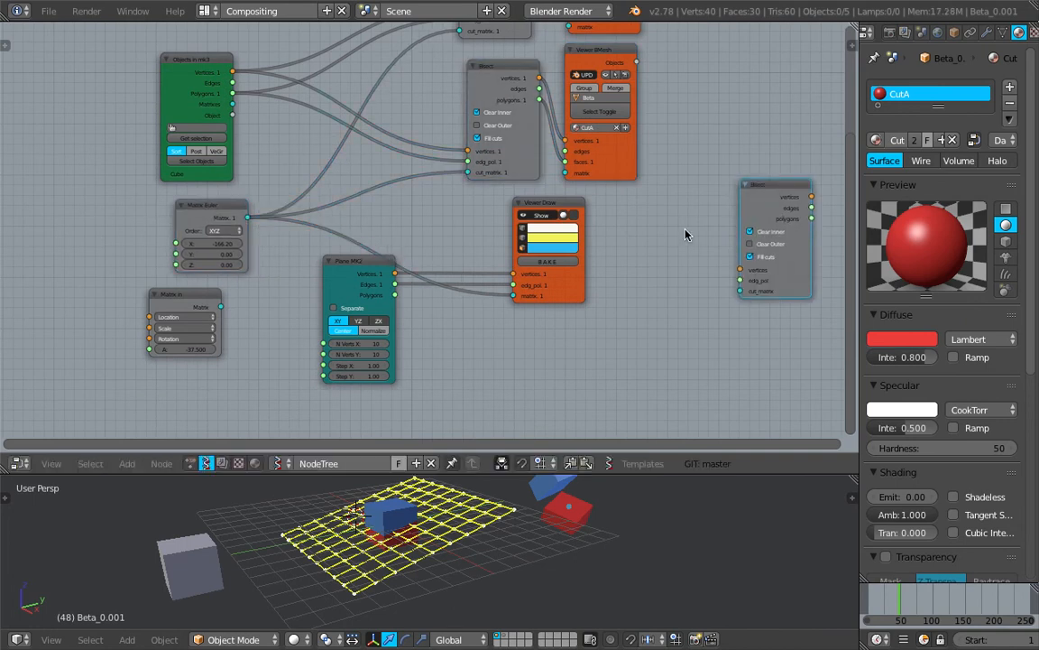
left_click(779, 273)
middle_click_drag(780, 274, 767, 251)
left_click(198, 185)
key("shift+d")
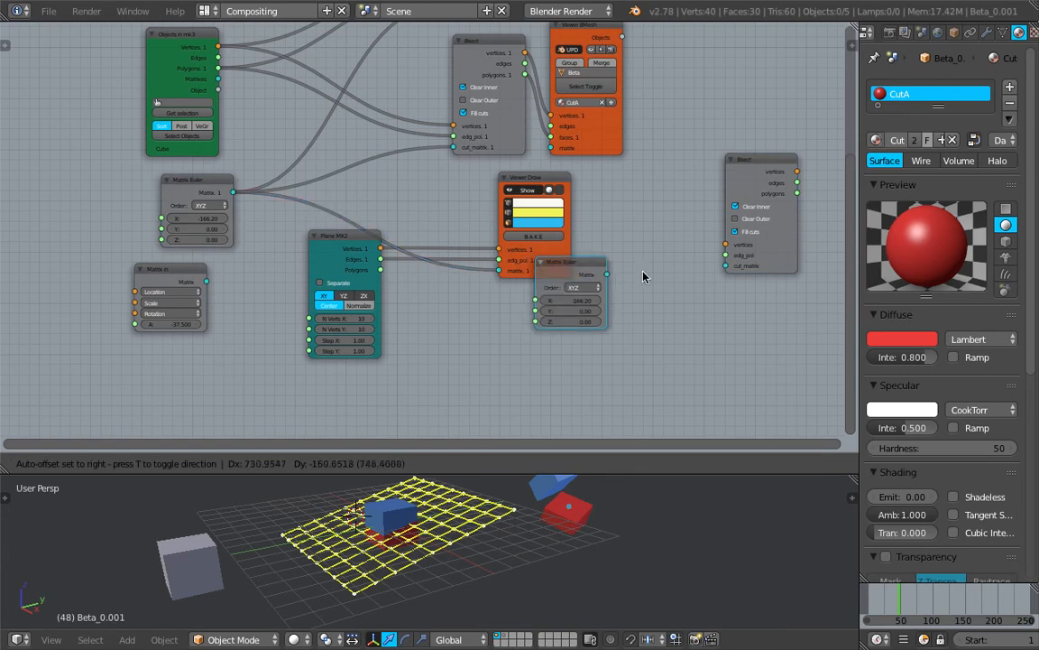
left_click_drag(731, 271, 729, 267)
Feed the object's vertices and polygons into the third Bisect, and disable its Clear Inner and Fill cuts options
middle_click_drag(414, 153, 398, 178)
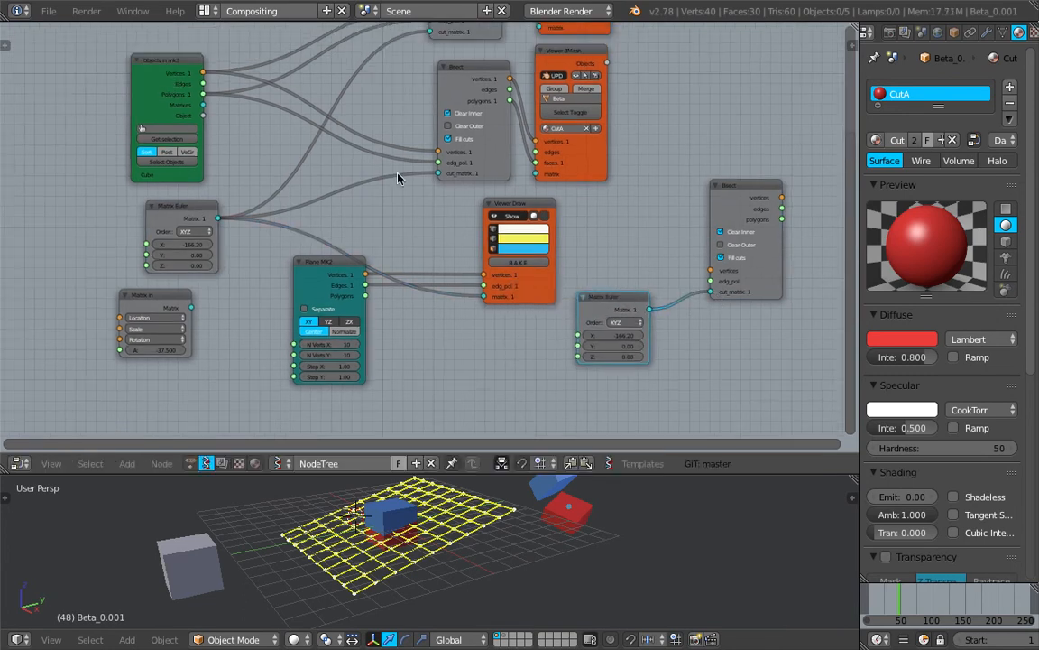
left_click_drag(207, 78, 711, 271)
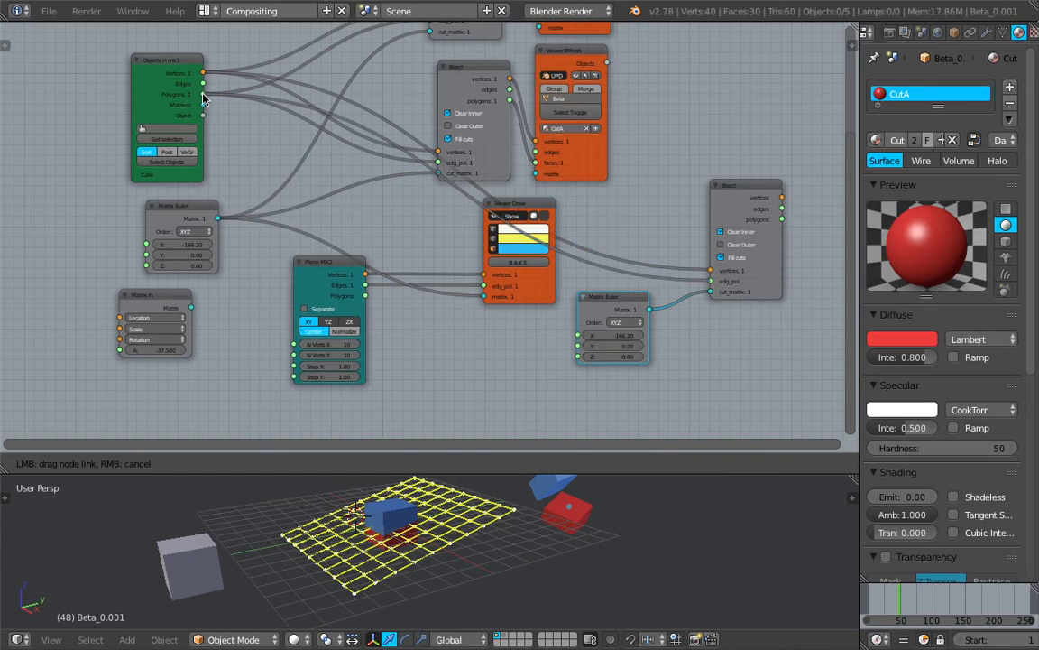
left_click_drag(204, 98, 204, 98)
middle_click_drag(593, 156, 438, 157)
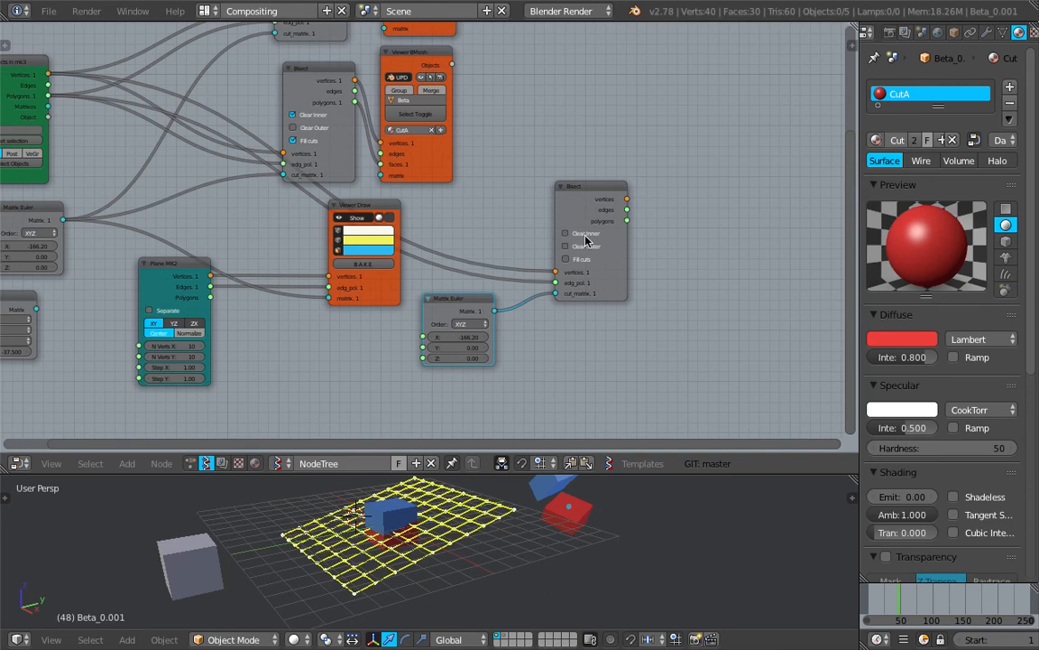
Duplicate the Beta Viewer BMesh, feed it the third Bisect's vertices and polygons, and name its mesh Theta
left_click(415, 65)
key("shift+d")
left_click(686, 178)
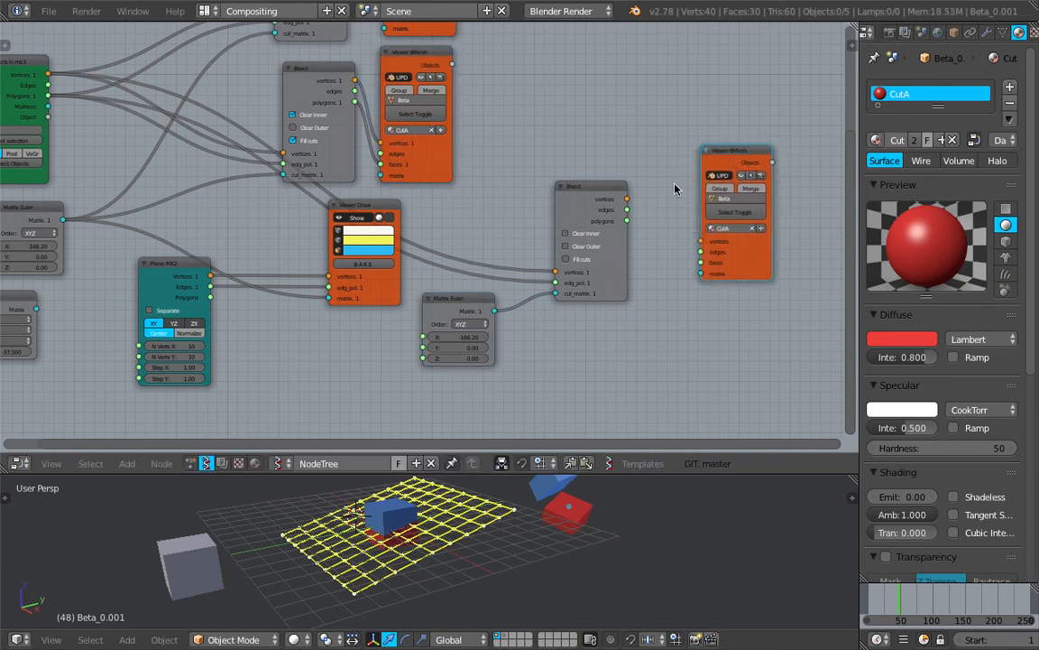
mouse_move(627, 199)
left_mouse_down()
mouse_move(701, 242)
mouse_move(627, 220)
left_mouse_up()
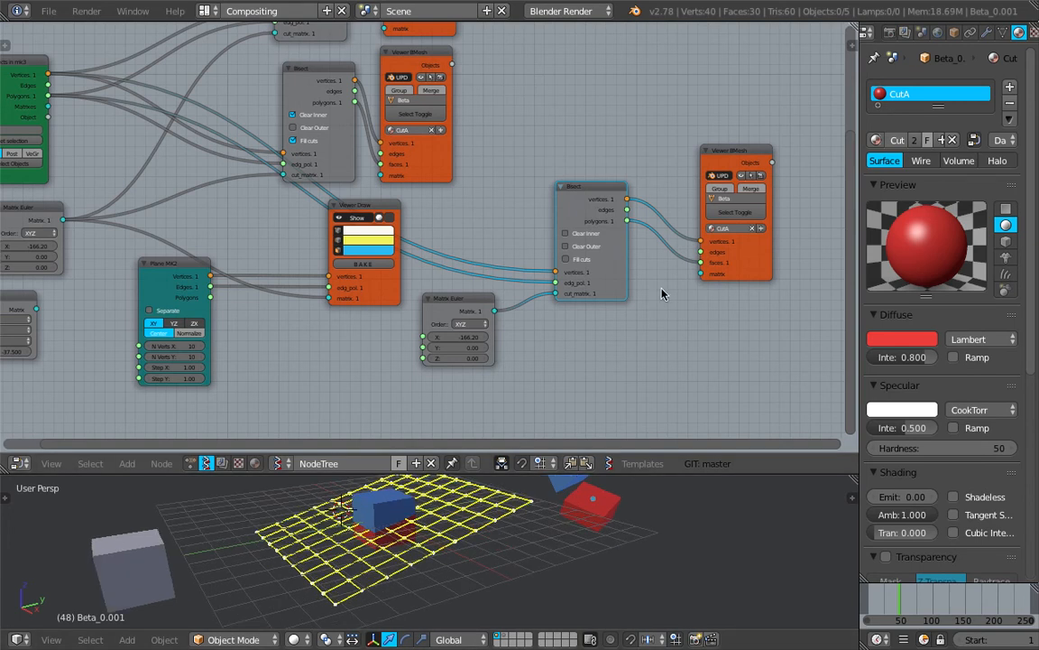
left_click(736, 199)
type("Theta")
key("Return")
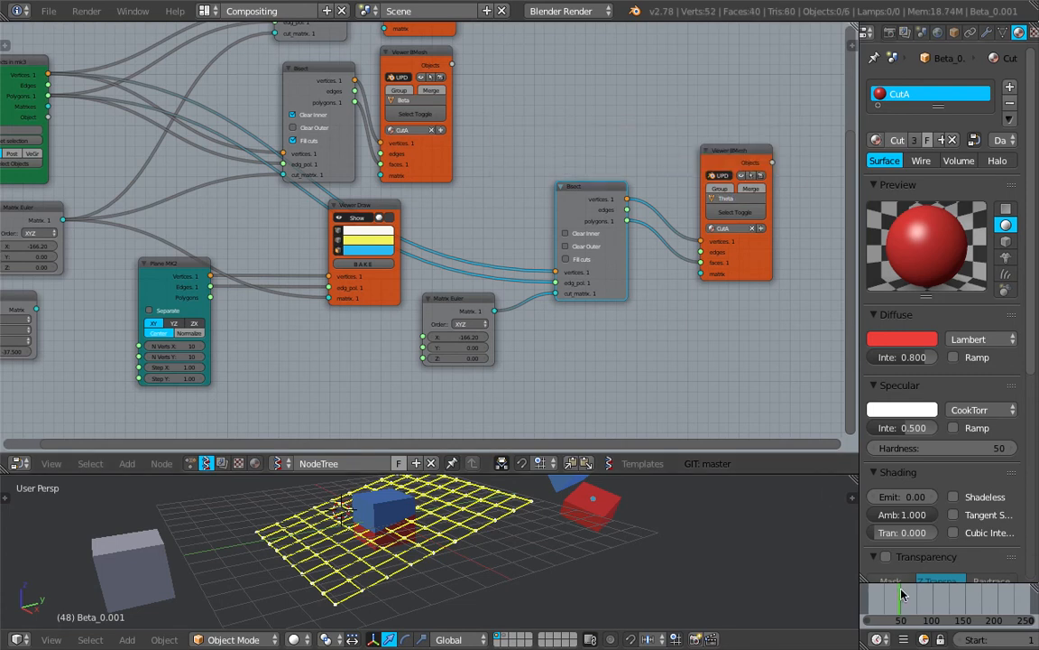
Hide the Viewer Draw plane preview and the Alpha and Beta meshes so only the third Bisect's output remains in view
key("alt+a")
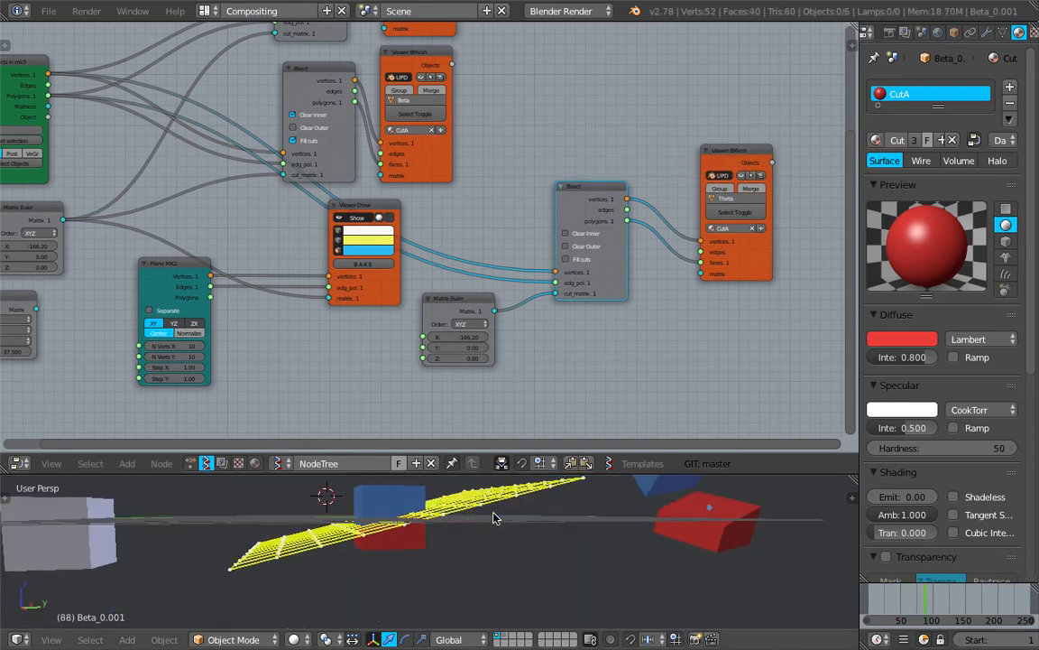
left_click(361, 219)
scroll(410, 259, "up", 5, "shift")
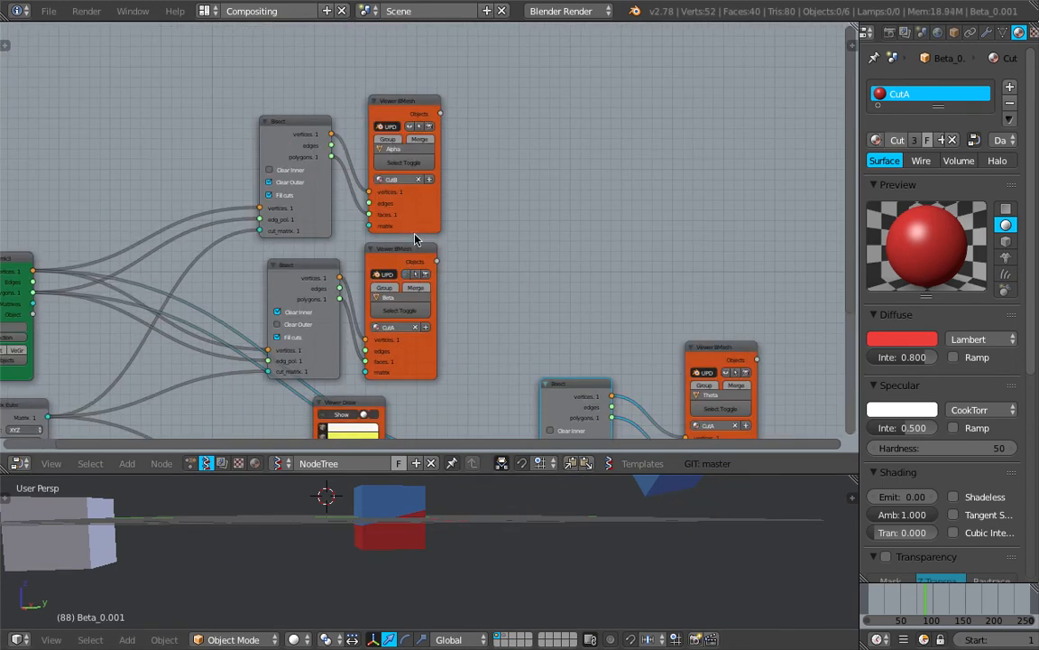
middle_click_drag(550, 519, 565, 568)
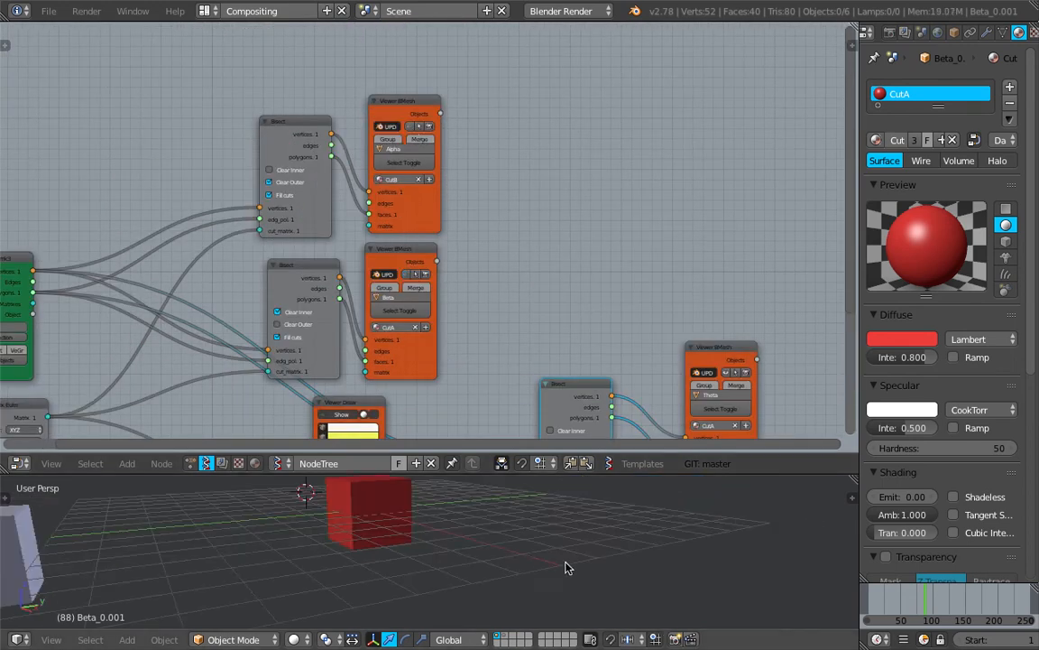
Select the Theta mesh and replace its CutA material with a new sv_material in its Viewer BMesh node
right_click(403, 504)
middle_click_drag(475, 515, 478, 542)
scroll(495, 99, "up", 2)
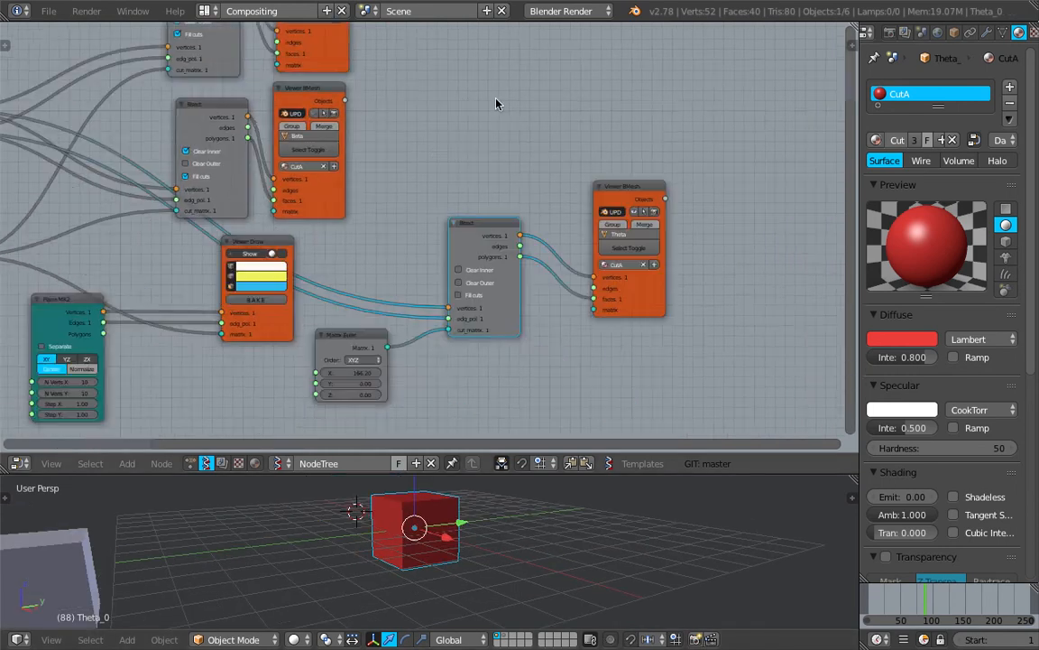
left_click(686, 254)
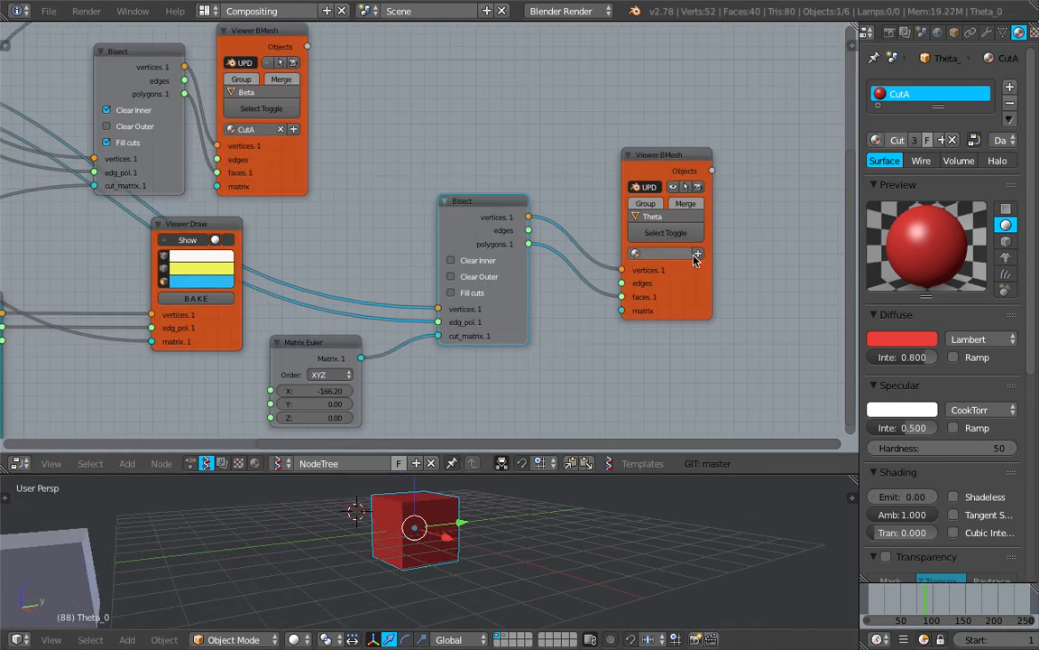
left_click(698, 259)
key("ctrl+s")
left_click(564, 527)
middle_click_drag(492, 331, 485, 306)
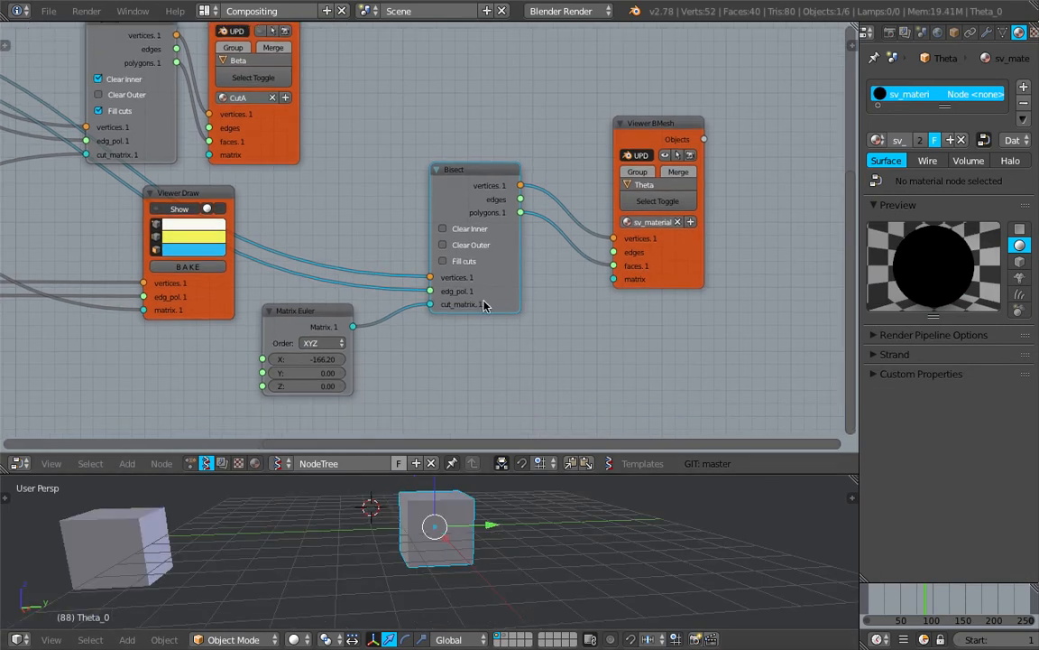
left_click_drag(689, 269, 719, 256)
Switch the 3D view to wireframe shading to expose the cut edges on the Theta mesh
middle_click_drag(502, 529, 524, 532)
key("z")
key("z")
key("z")
scroll(452, 533, "up", 1)
scroll(452, 533, "down", 2)
Add a Range Float node between the Plane node and the copied Matrix Euler
middle_click_drag(330, 349, 477, 281)
key("shift+a")
mouse_move(294, 338)
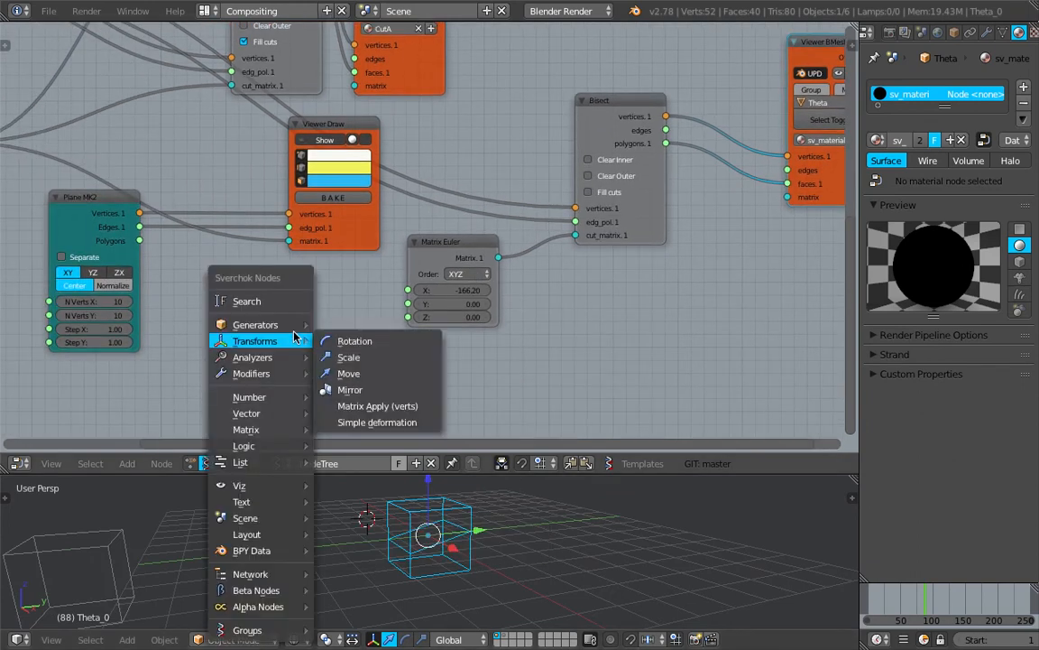
left_click(261, 301)
type("range f")
key("Return")
left_click(263, 313)
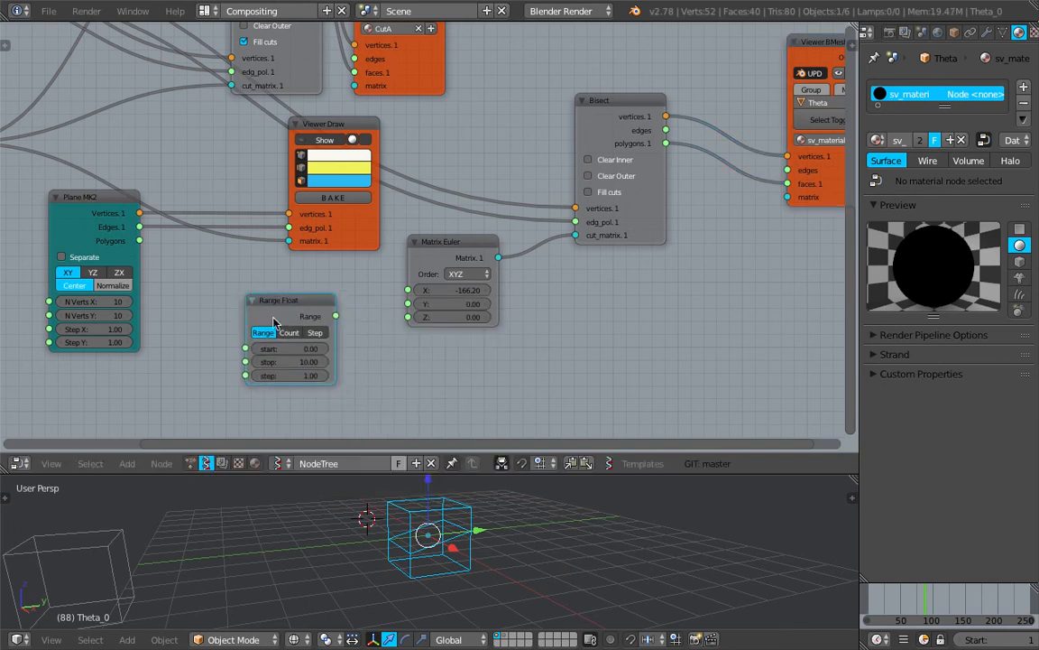
Set the Range Float to Count mode with stop 180, and connect its Range output to the copied Matrix Euler's X input
left_click(288, 332)
left_click(294, 361)
type("360")
key("Return")
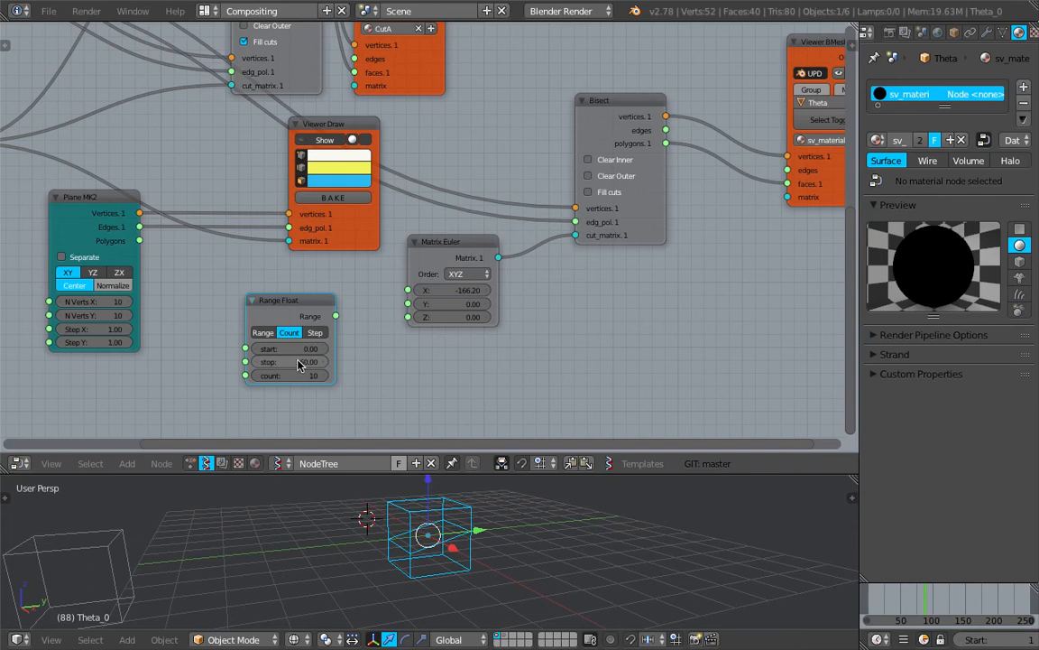
left_click(309, 360)
key("Return")
left_click(309, 359)
type("180")
key("Return")
left_click_drag(335, 315, 407, 290)
Examine the radial cut lines across the overlapping Theta cubes from several angles
middle_click_drag(480, 585, 431, 566)
scroll(450, 564, "up", 4)
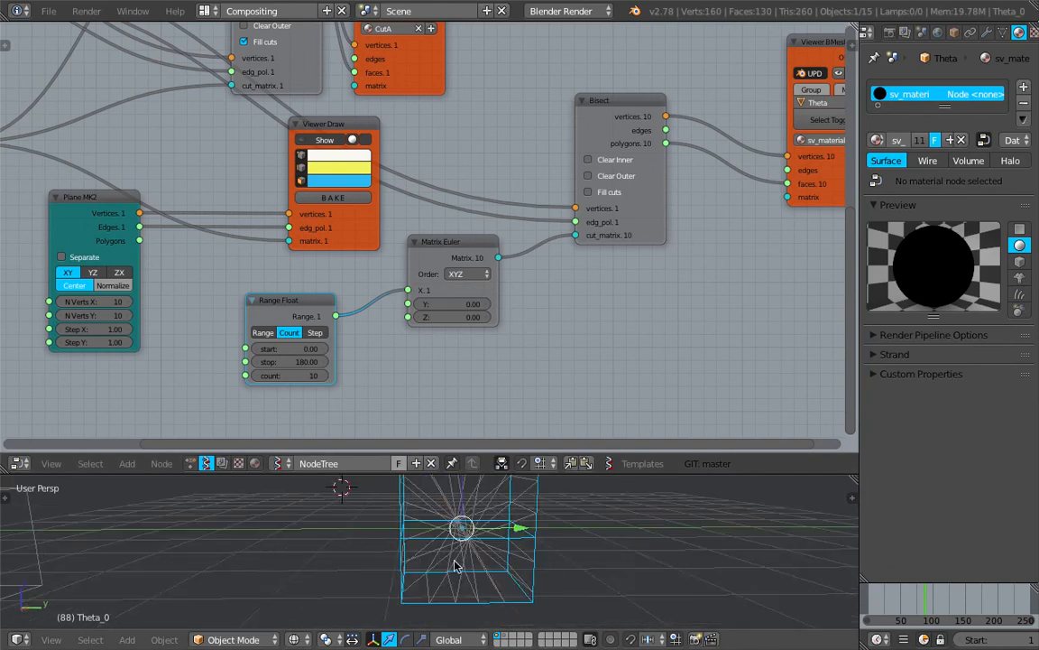
scroll(478, 571, "down", 1)
right_click(493, 568)
scroll(532, 536, "down", 1)
middle_click_drag(522, 541, 469, 536, "shift")
right_click(481, 518)
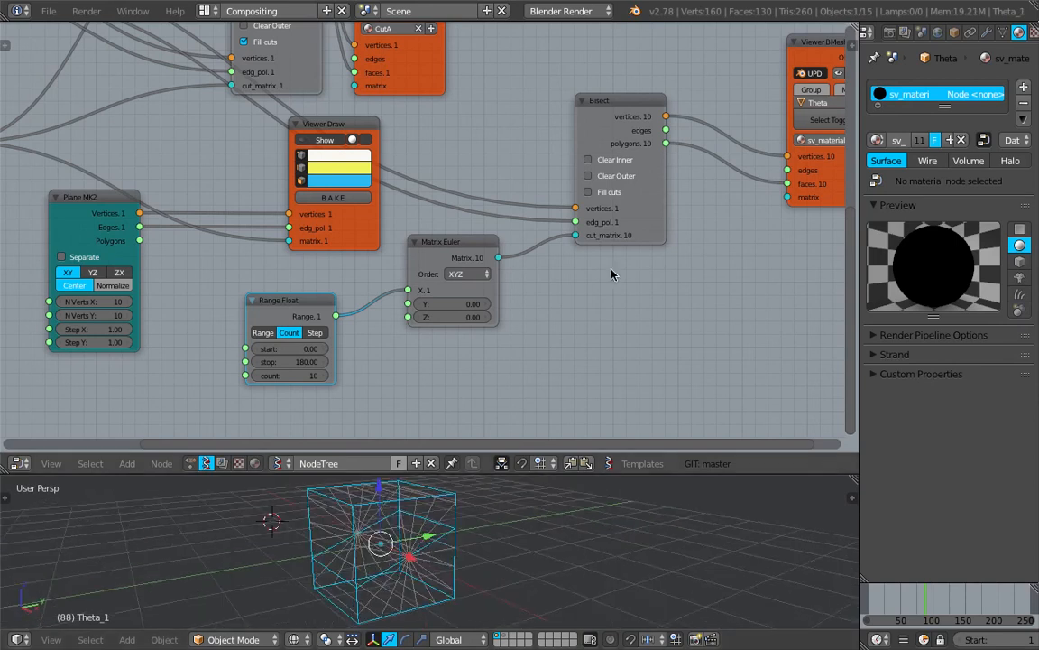
scroll(604, 265, "down", 1)
middle_click_drag(604, 265, 350, 282)
key("ctrl+s")
left_click(402, 269)
key("a")
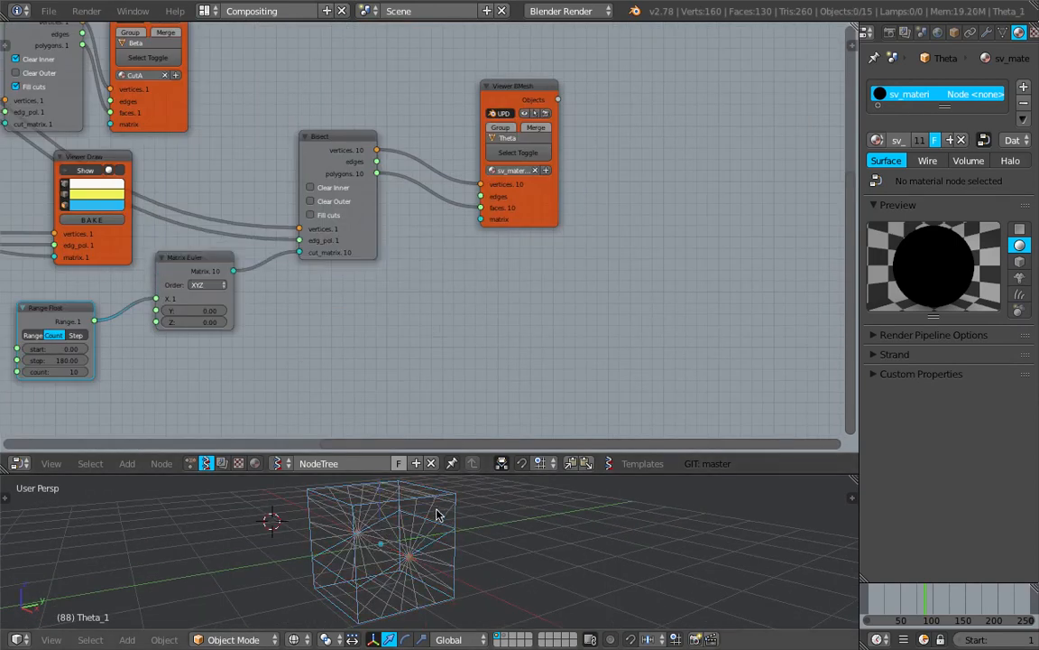
Try to move individual Theta cubes out of the overlapping stack
middle_click_drag(428, 540, 452, 549)
right_click(449, 539)
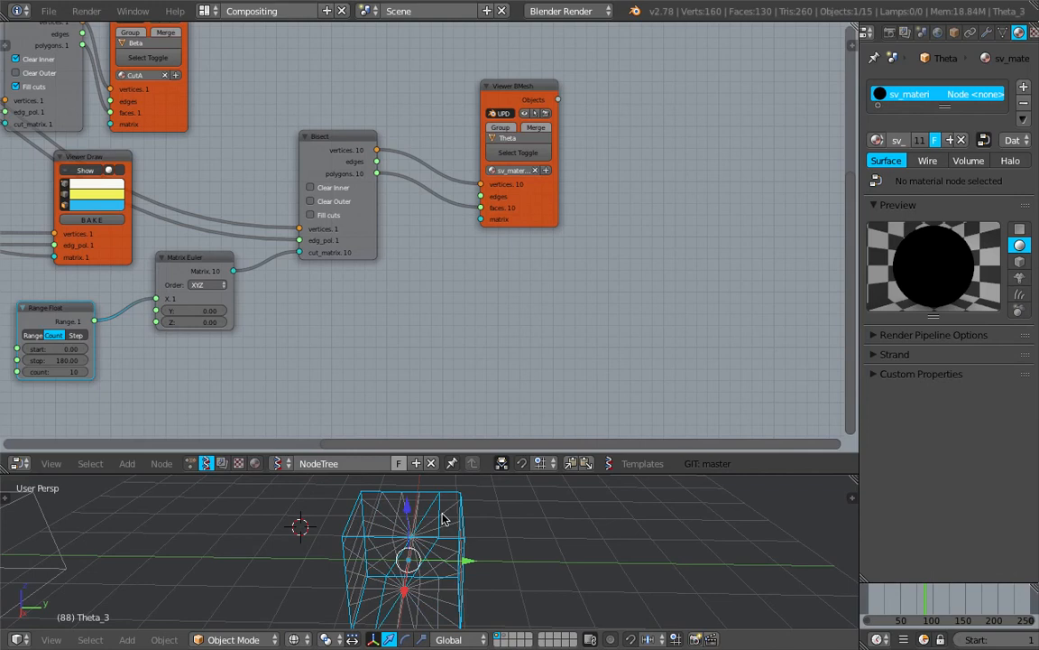
mouse_move(446, 515)
middle_mouse_down()
mouse_move(451, 544)
mouse_move(446, 520)
middle_mouse_up()
key("g")
key("Escape")
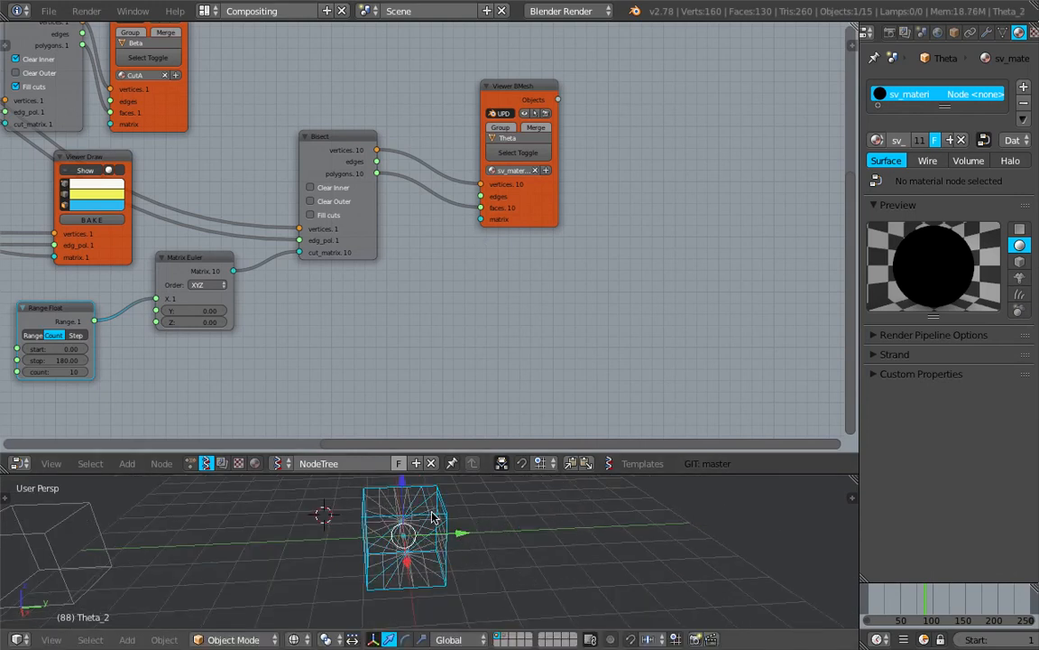
key("g")
key("Escape")
middle_click_drag(431, 519, 425, 534)
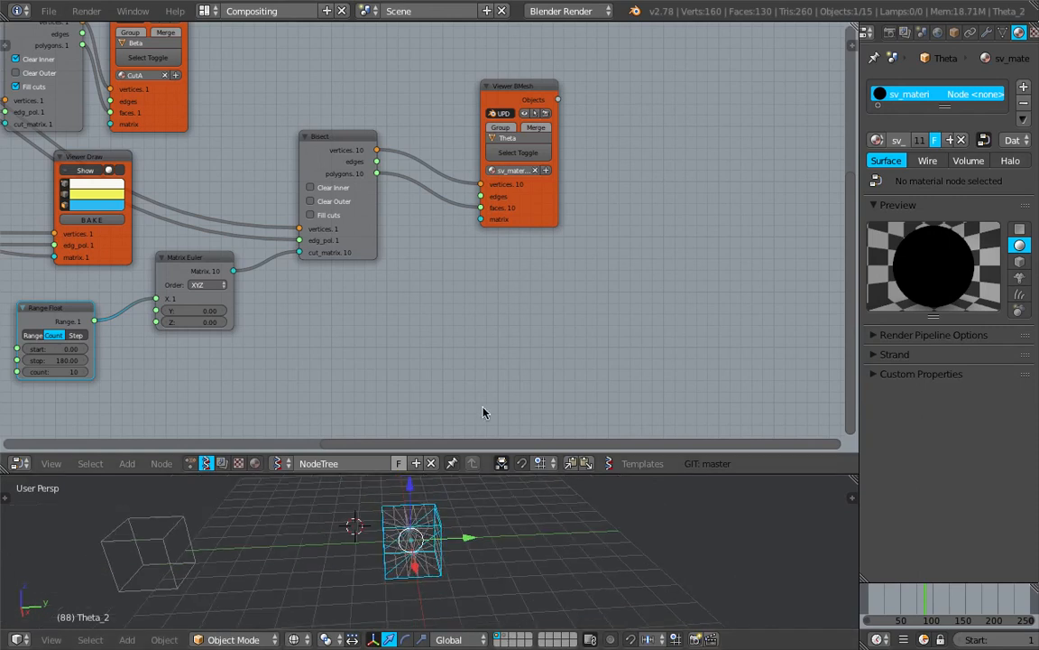
Move the Theta viewer away from its Bisect, add a Line MK2 node, and connect its vertices to the viewer's matrix input
left_click_drag(539, 181, 636, 138)
key("shift+a")
left_click(532, 234)
type("Range Float")
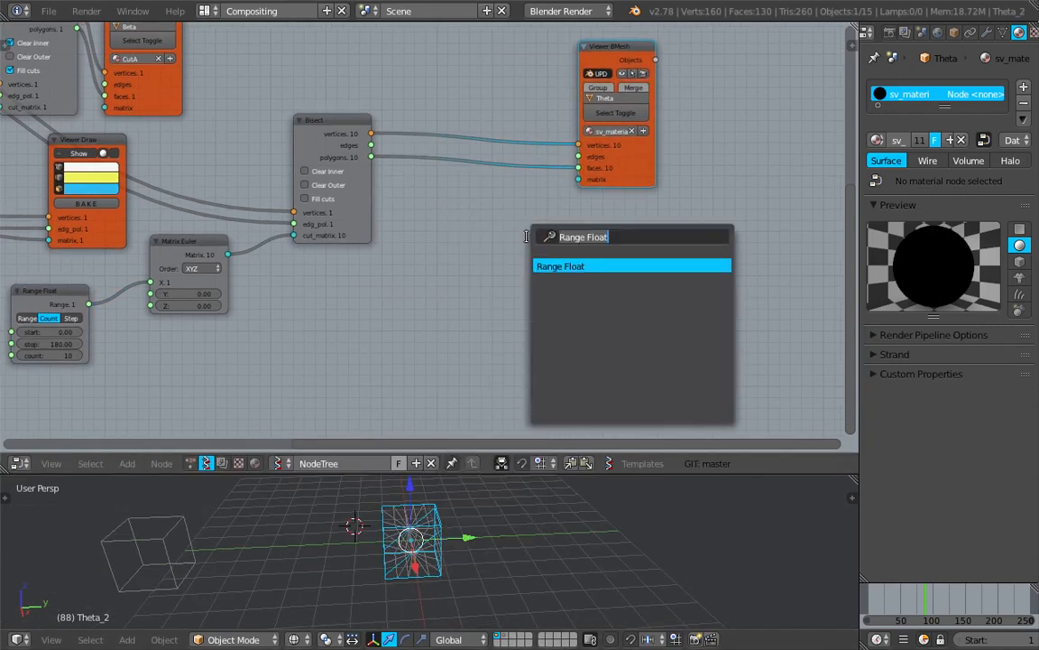
type("line")
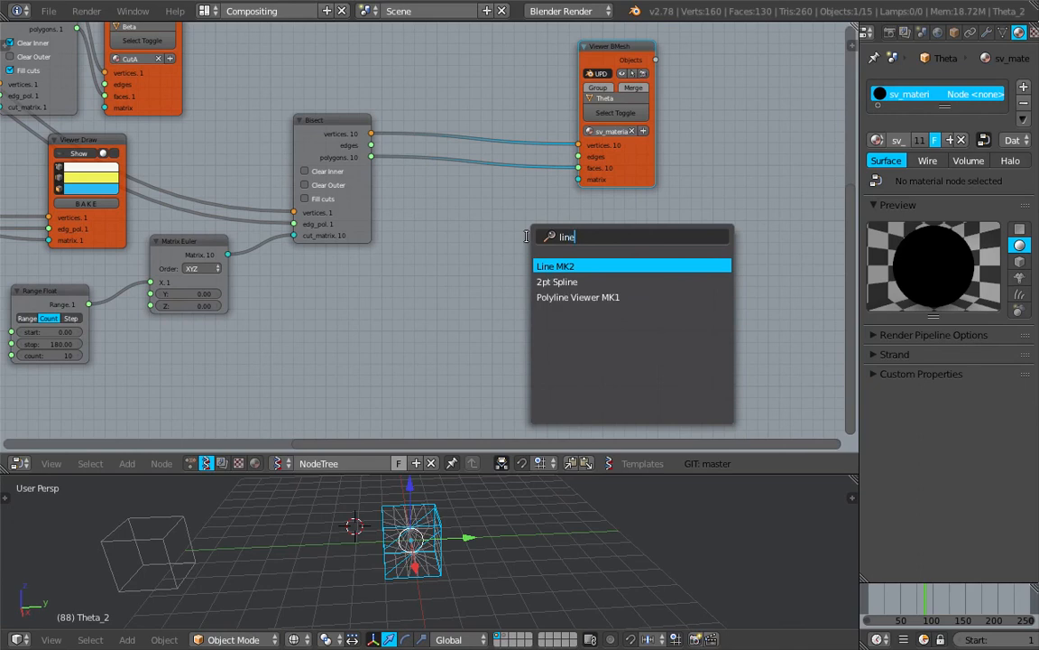
key("Return")
left_click(439, 219)
left_click_drag(496, 246, 579, 179)
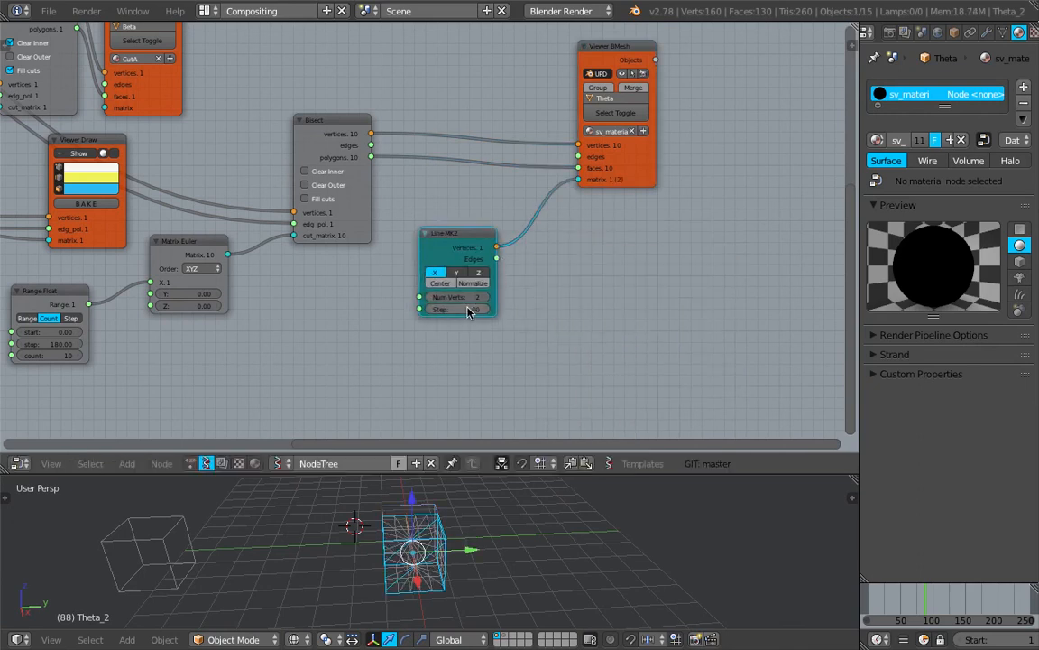
Set the Line MK2 to 10 vertices with step 3.88, and place it below the Bisect with the Theta viewer closer in
left_click_drag(465, 297, 505, 309)
middle_click_drag(631, 532, 460, 531)
right_click(645, 545)
middle_click_drag(645, 546, 487, 545)
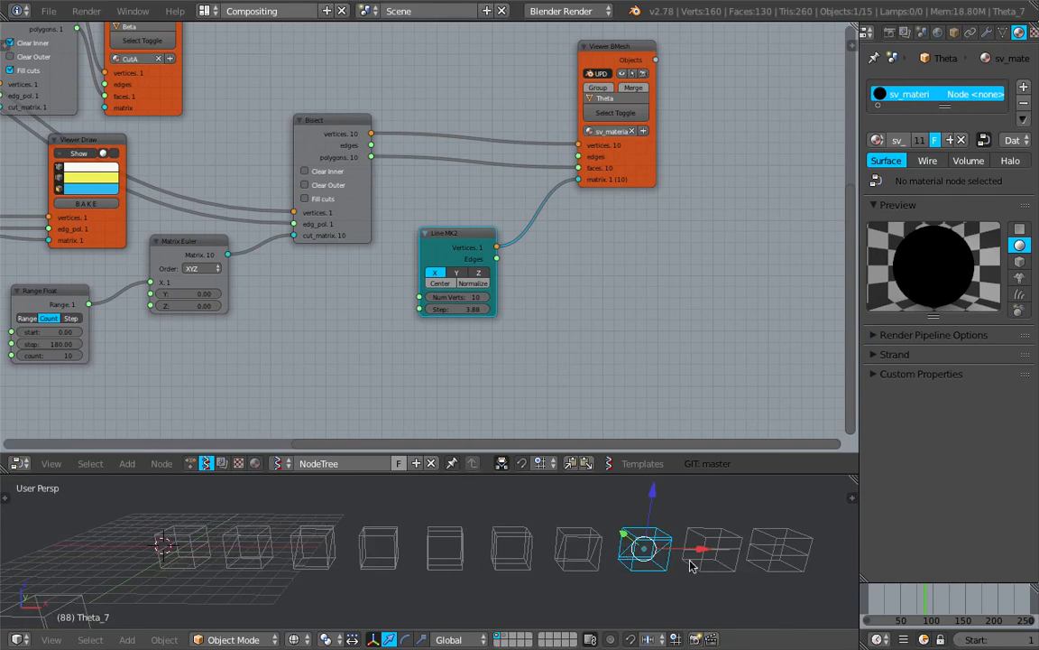
left_click_drag(454, 234, 348, 269)
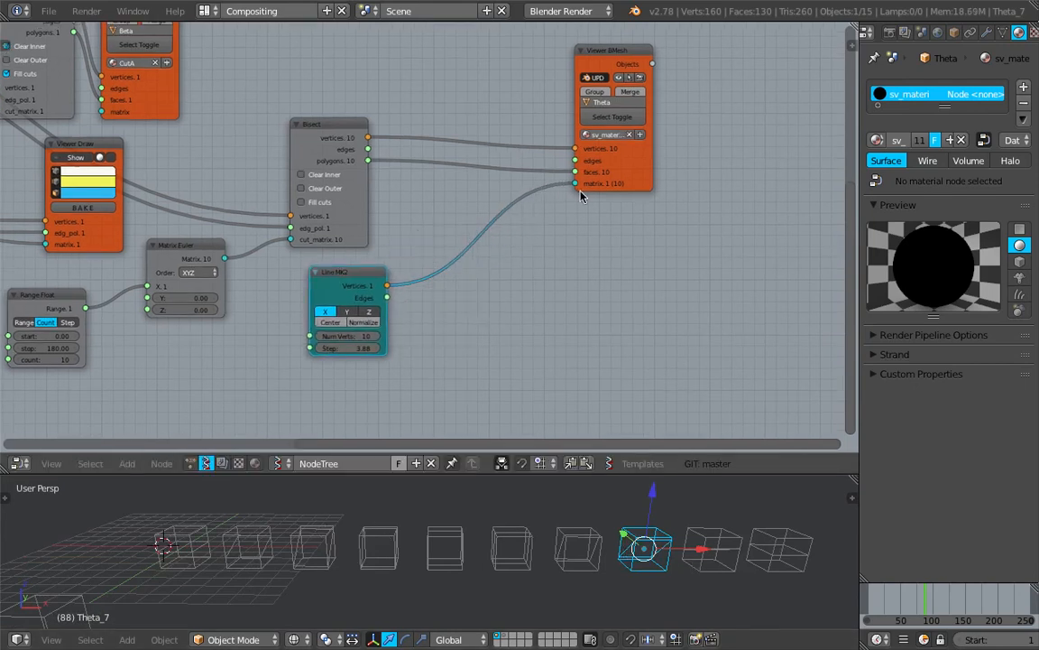
left_click_drag(621, 177, 562, 199)
Enable Clear Outer on the third Bisect and return the 3D view to solid shading
middle_click_drag(271, 506, 453, 427)
right_click(449, 548)
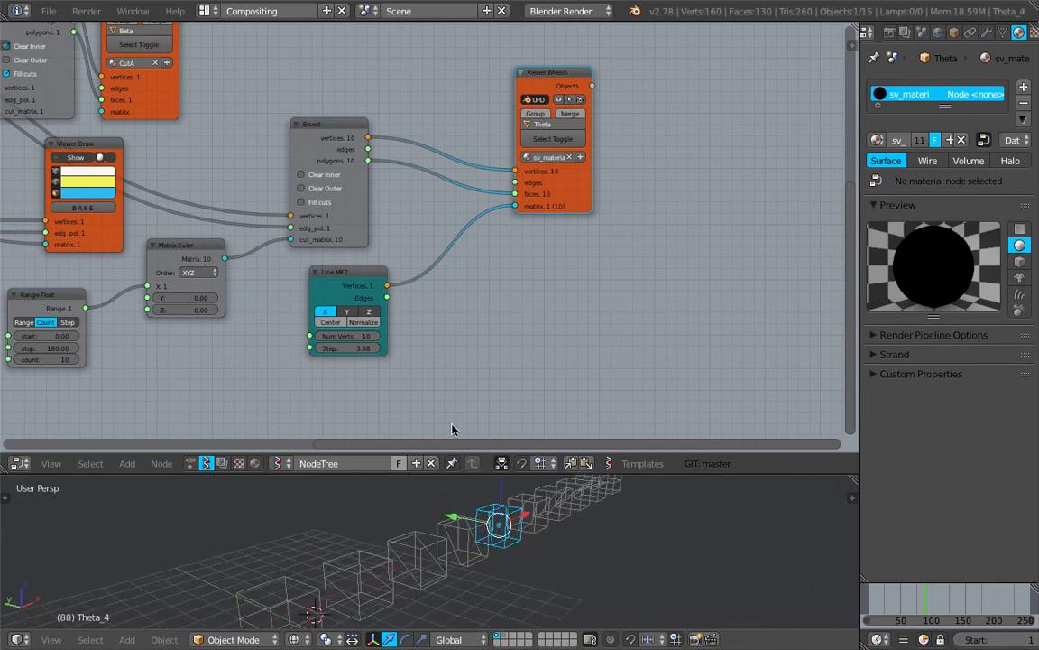
left_click(320, 192)
mouse_move(505, 542)
middle_mouse_down()
mouse_move(582, 567)
mouse_move(378, 538)
mouse_move(601, 536)
mouse_move(524, 549)
mouse_move(568, 545)
mouse_move(495, 543)
middle_mouse_up()
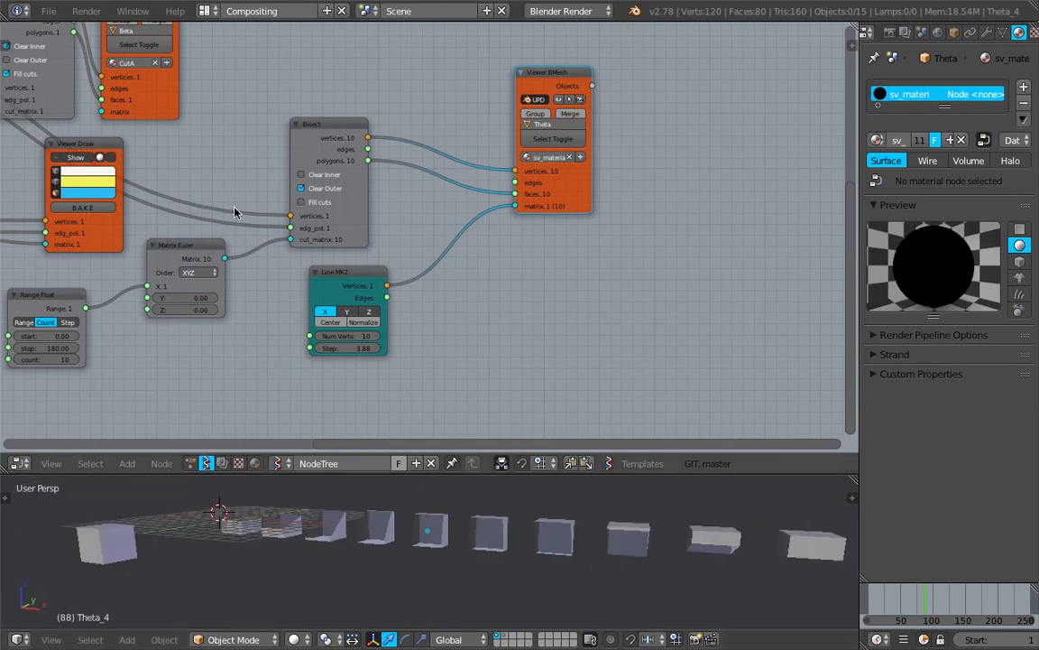
Rearrange the object input, Matrix Euler, unconnected matrix, Plane MK2 and Viewer Draw nodes into a tidier, more compact layout
scroll(474, 198, "down", 4)
middle_click_drag(470, 196, 468, 215)
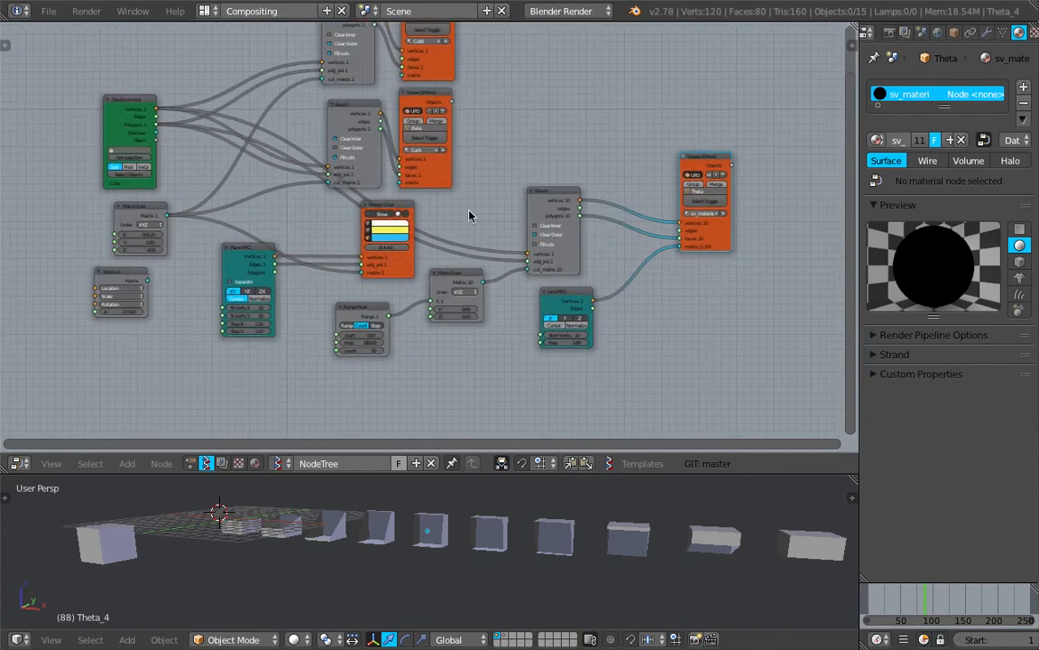
left_click_drag(137, 105, 105, 96)
left_click_drag(144, 213, 170, 186)
left_click_drag(125, 283, 136, 278)
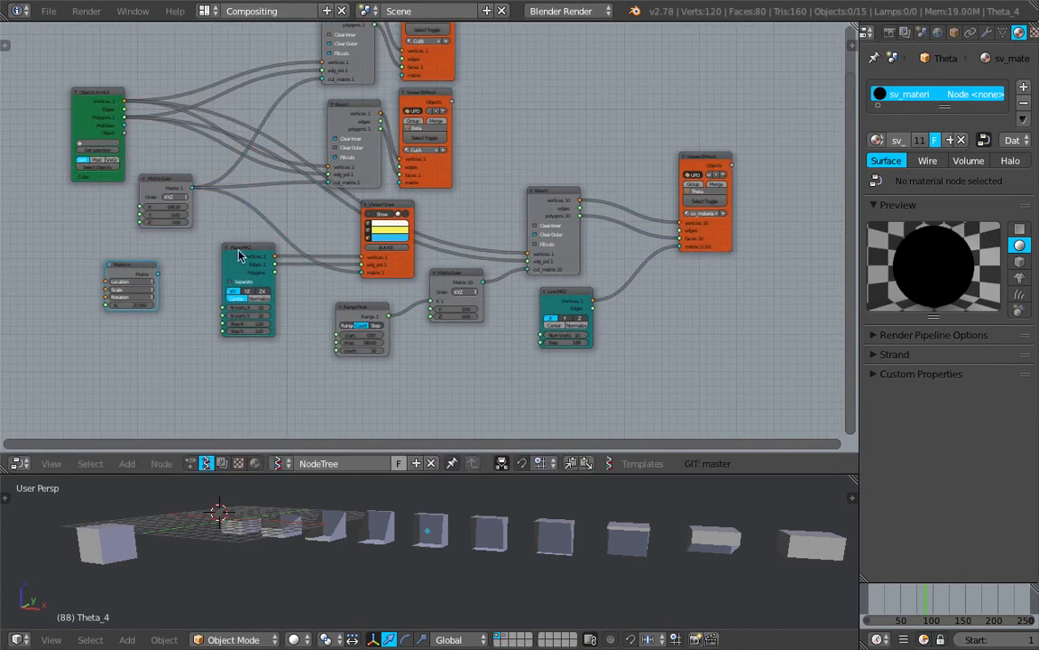
left_click_drag(239, 256, 214, 279)
left_click_drag(386, 209, 314, 228)
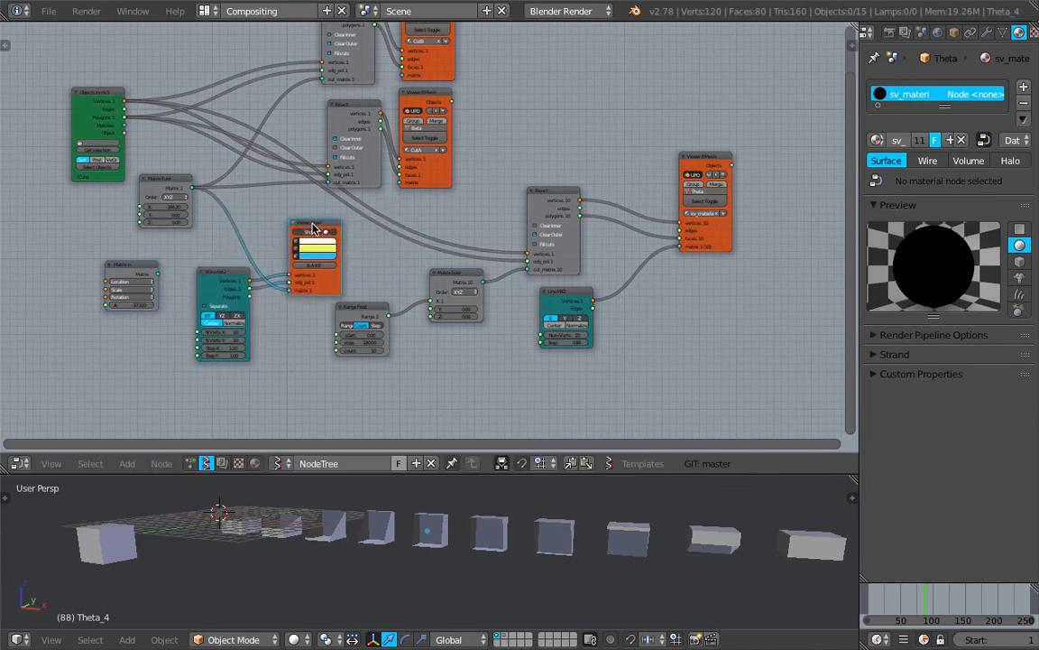